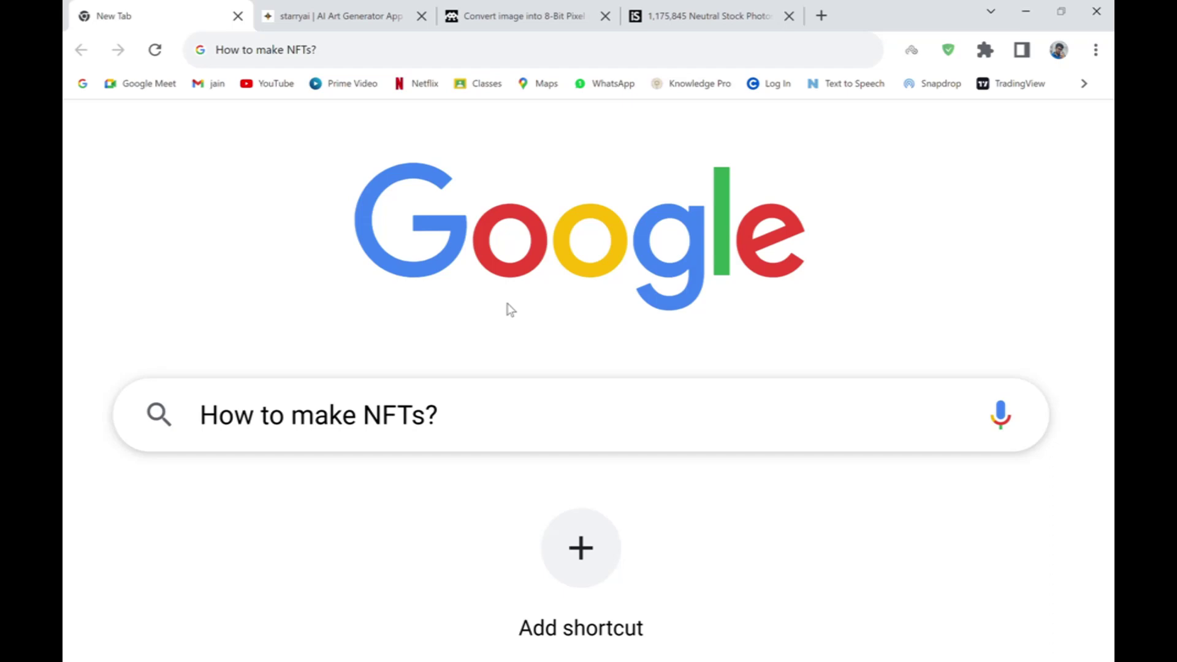
# - Switch to the starryai page and open the site's home page at starryai.com
pyautogui.click(313, 11)
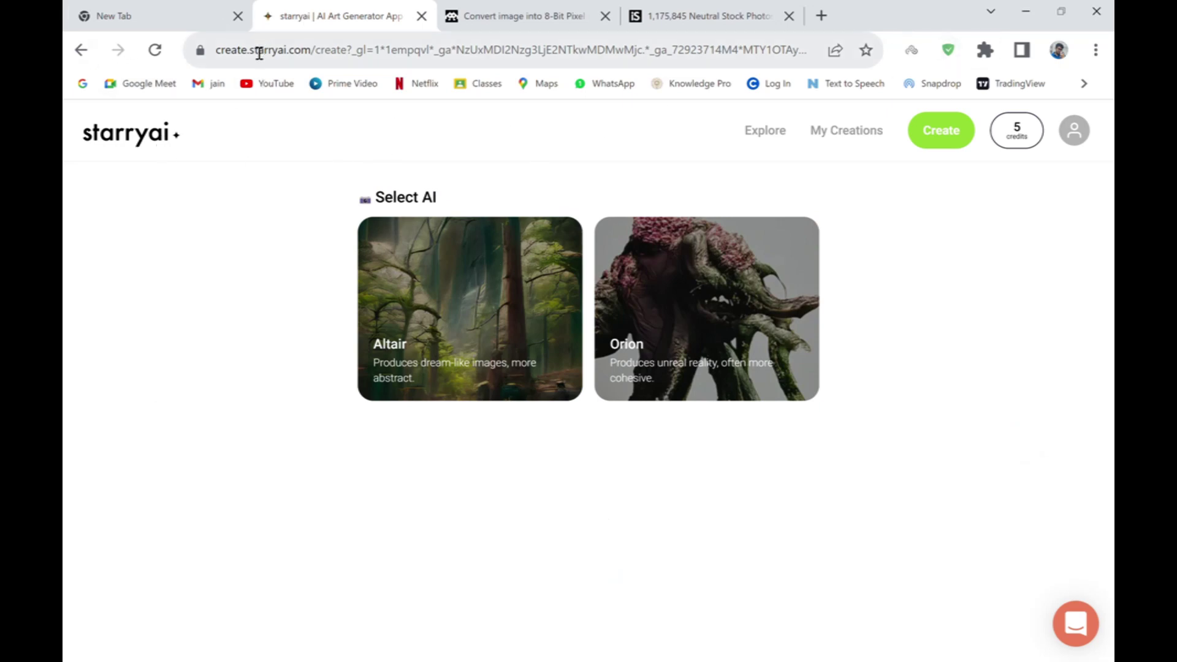
pyautogui.moveTo(248, 52); pyautogui.dragTo(189, 68)
pyautogui.press('BackSpace')
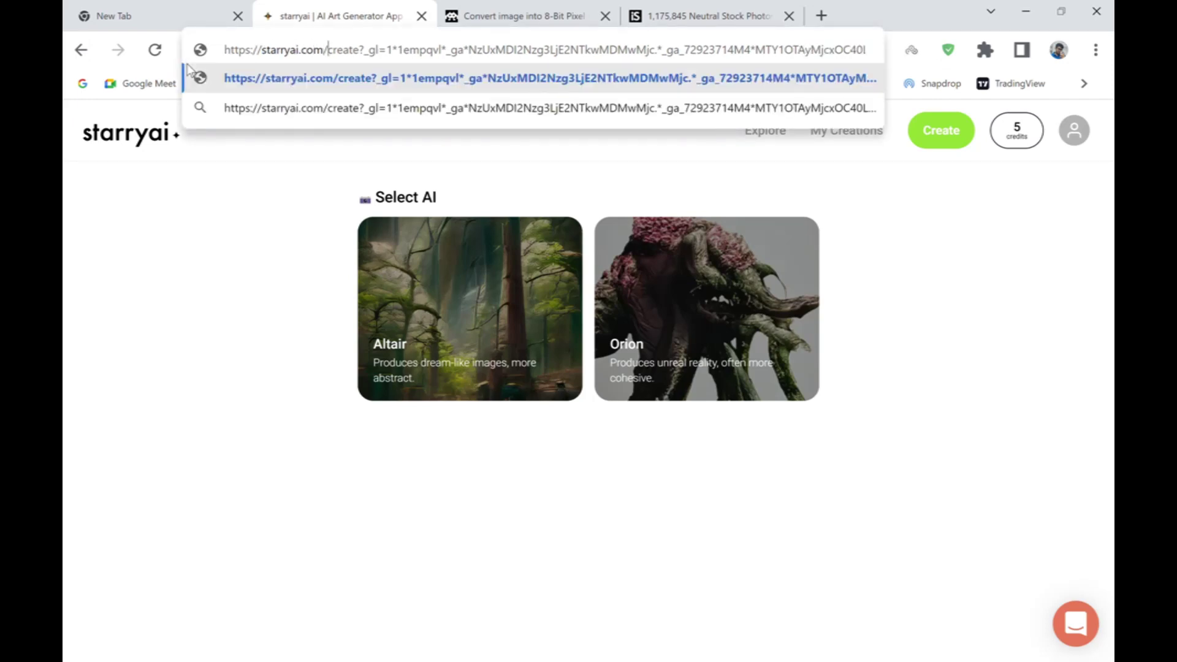
pyautogui.hotkey('ctrl', 'shift', 'Right')
pyautogui.hotkey('ctrl', 'shift', 'Right')
pyautogui.hotkey('shift', 'End')
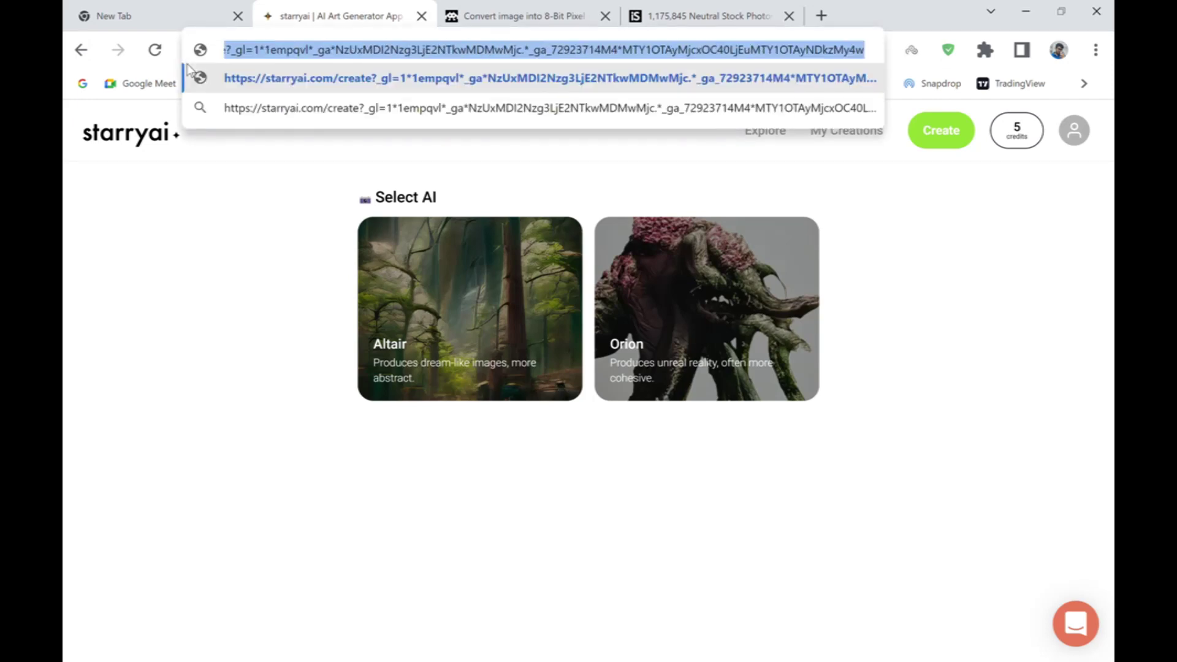
pyautogui.press('BackSpace')
pyautogui.press('Return')
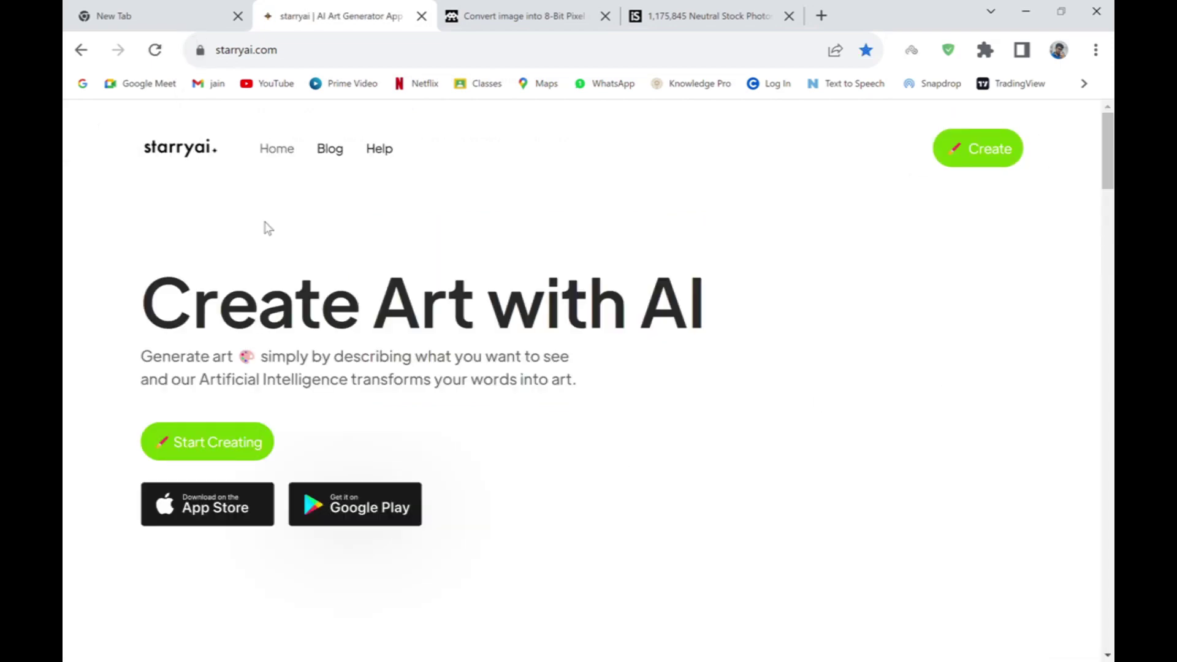
# - Review the starryai home page's intro, featured artworks and the Free to Use, Full Ownership, Customizability and State of the Art Methods descriptions
pyautogui.scroll(-1, 294, 344)
pyautogui.scroll(1, 319, 343)
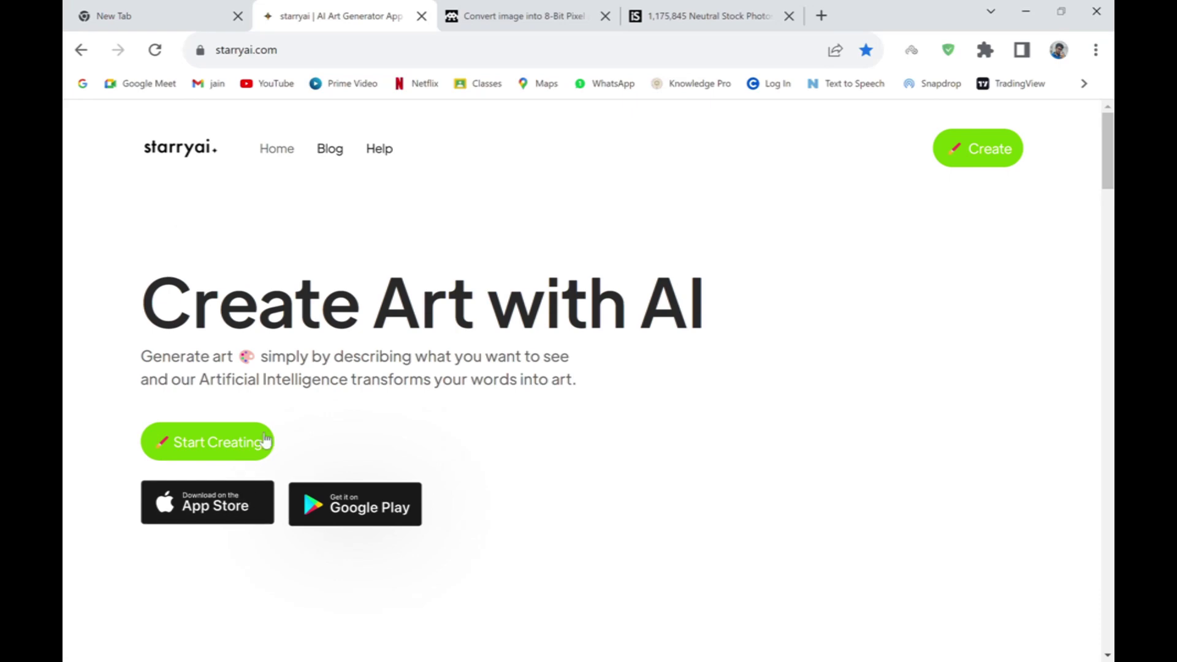
pyautogui.scroll(-15, 522, 328)
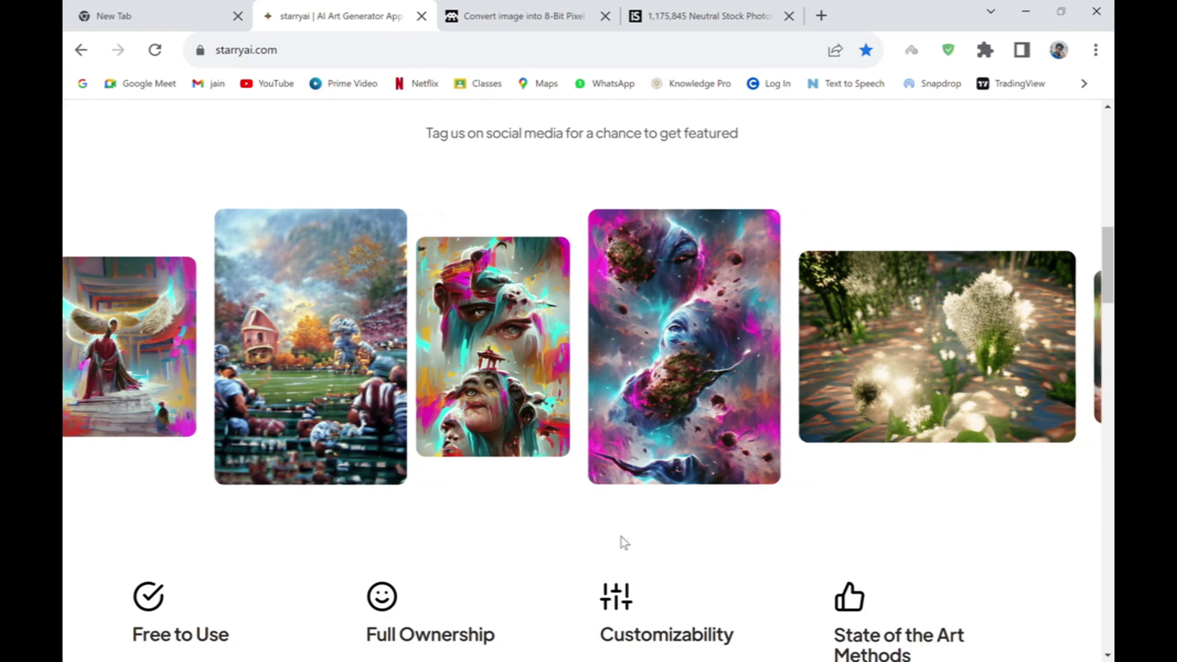
pyautogui.scroll(-3, 625, 542)
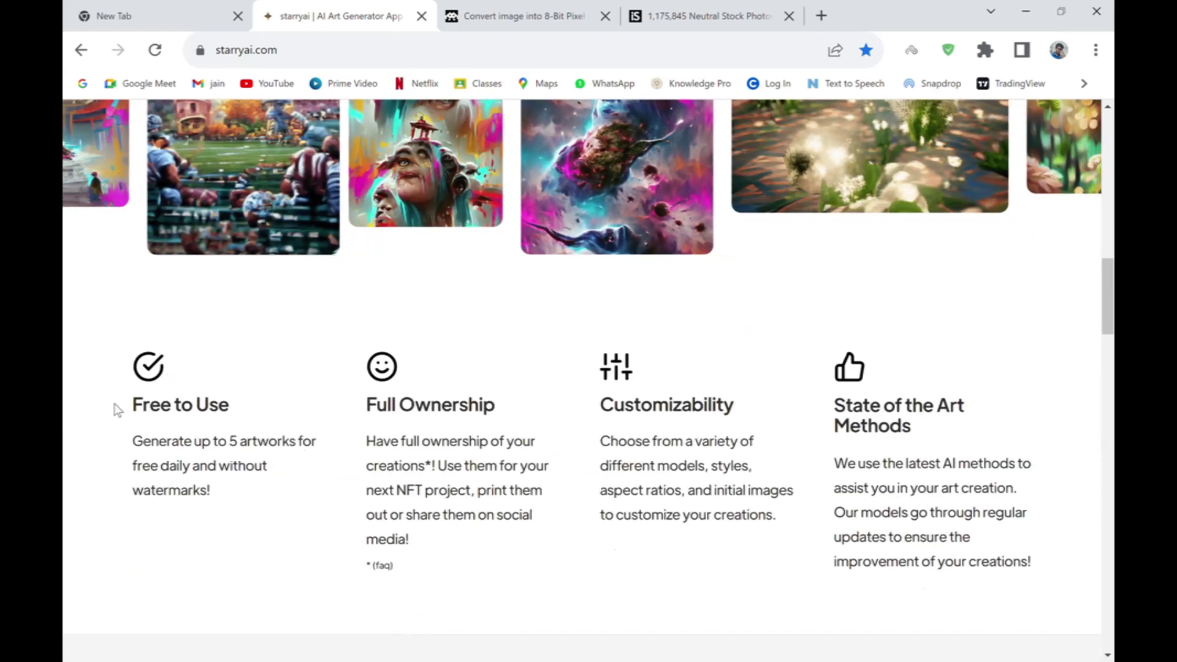
pyautogui.moveTo(116, 407); pyautogui.dragTo(232, 424)
pyautogui.moveTo(364, 403); pyautogui.dragTo(525, 413)
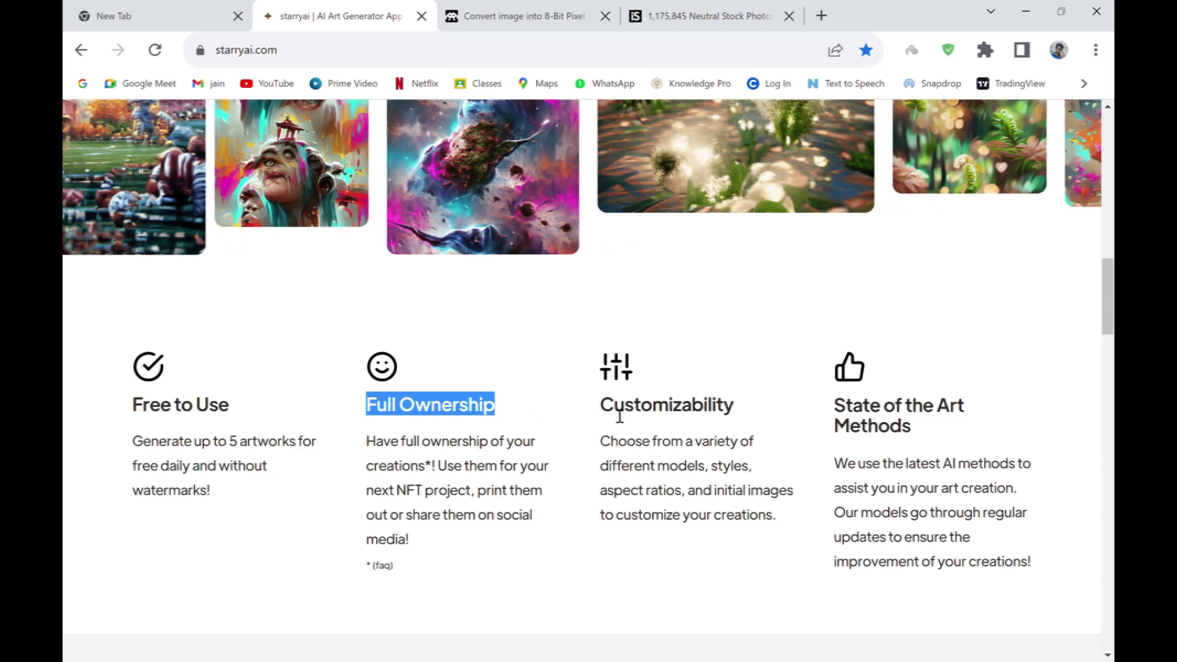
pyautogui.moveTo(597, 404); pyautogui.dragTo(772, 412)
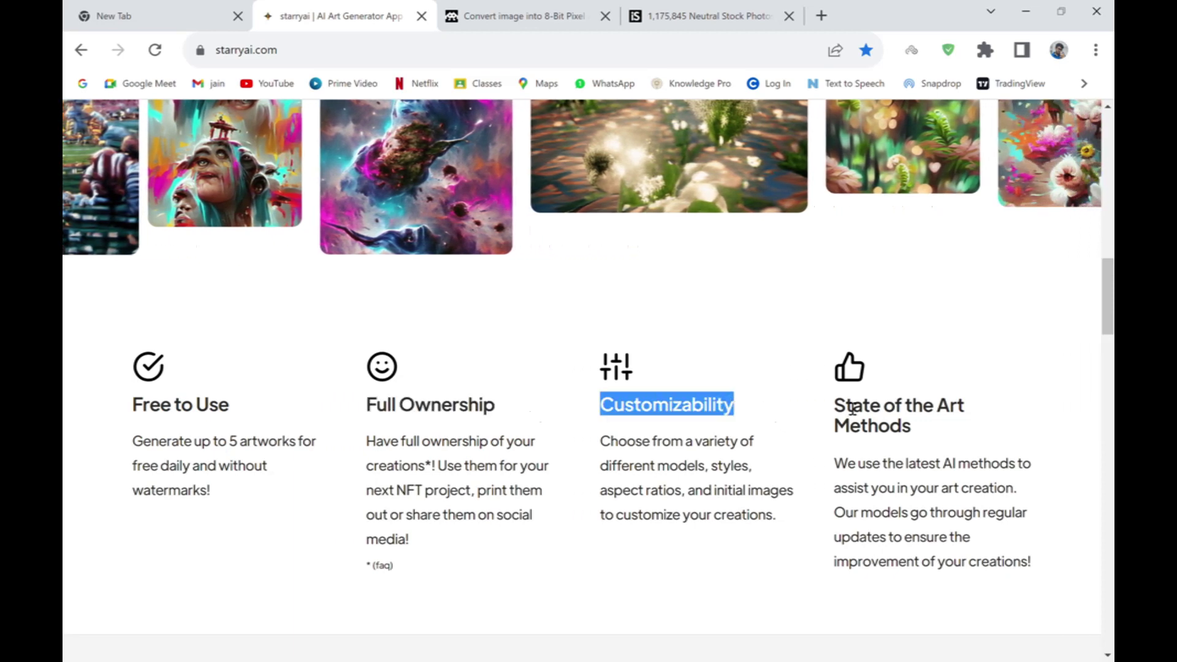
pyautogui.click(835, 406)
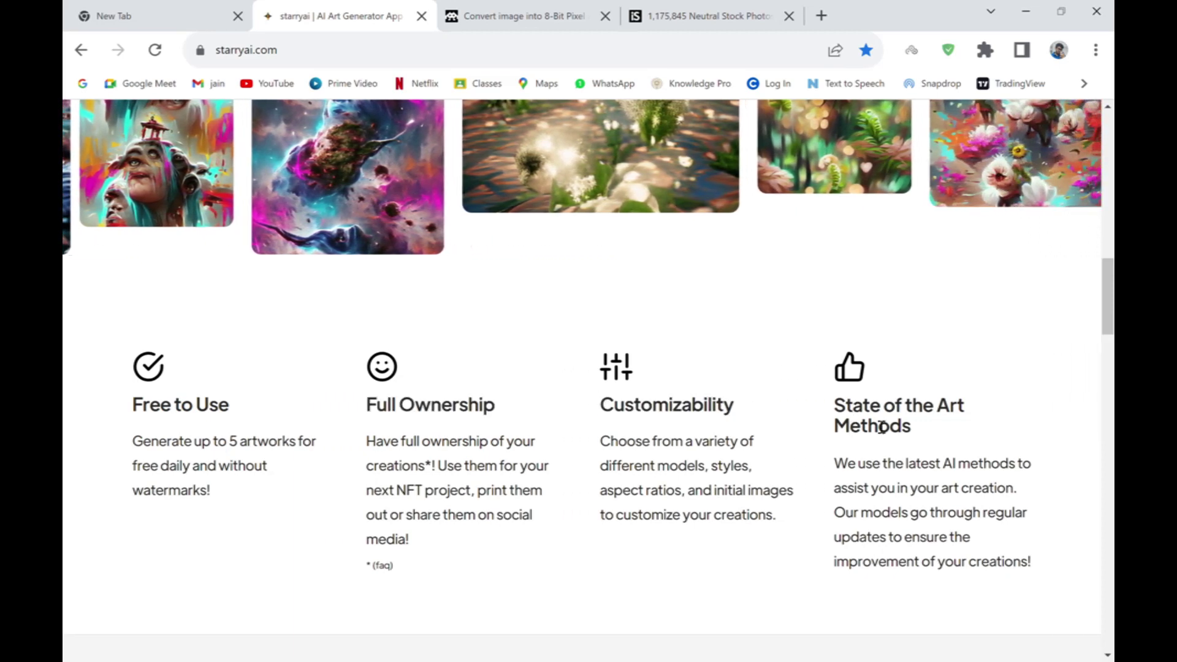
# - Examine the home page's app rating, the Create AI Generated Art section and the user reviews
pyautogui.scroll(-8, 912, 432)
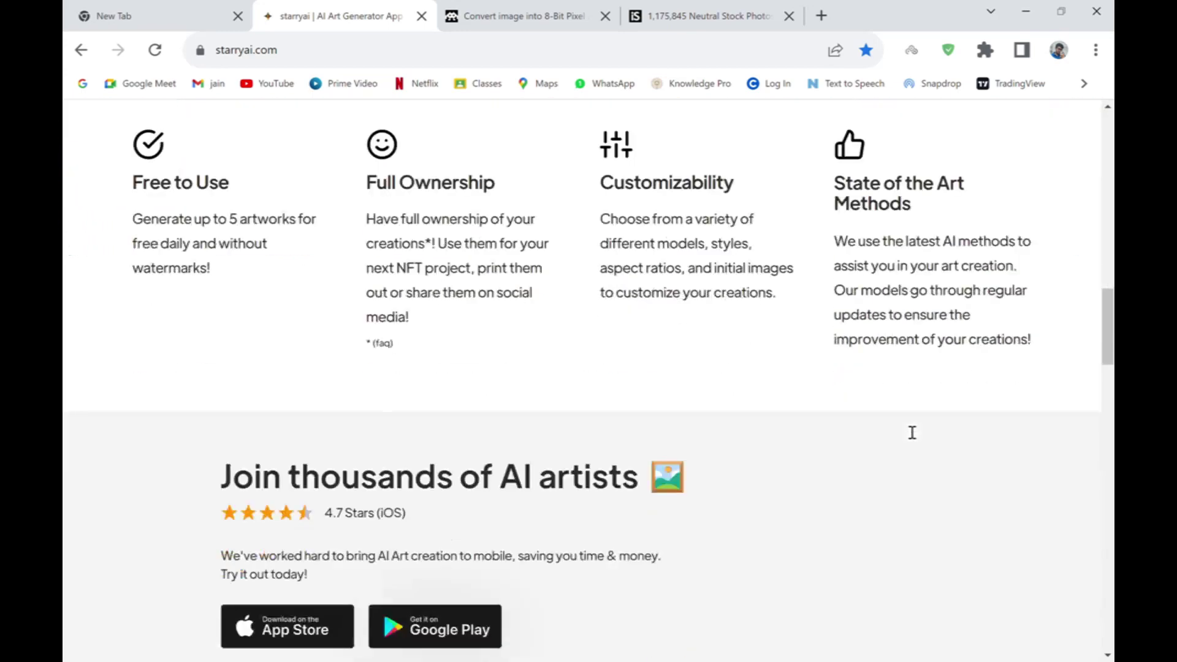
pyautogui.scroll(3, 815, 422)
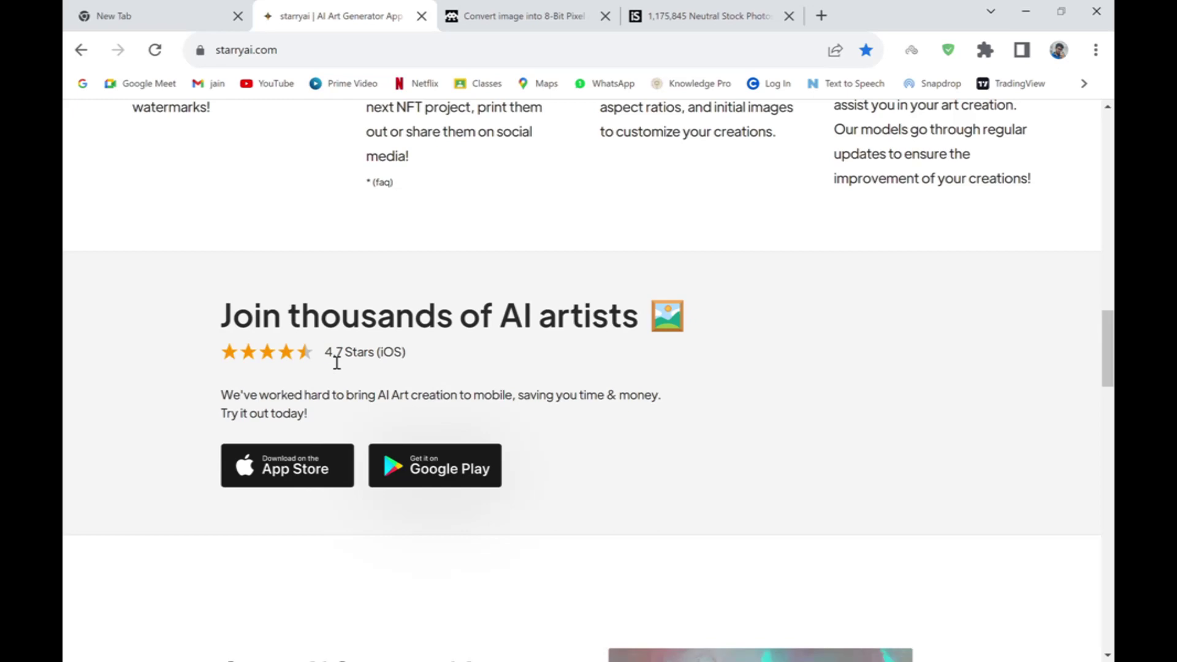
pyautogui.tripleClick(337, 362)
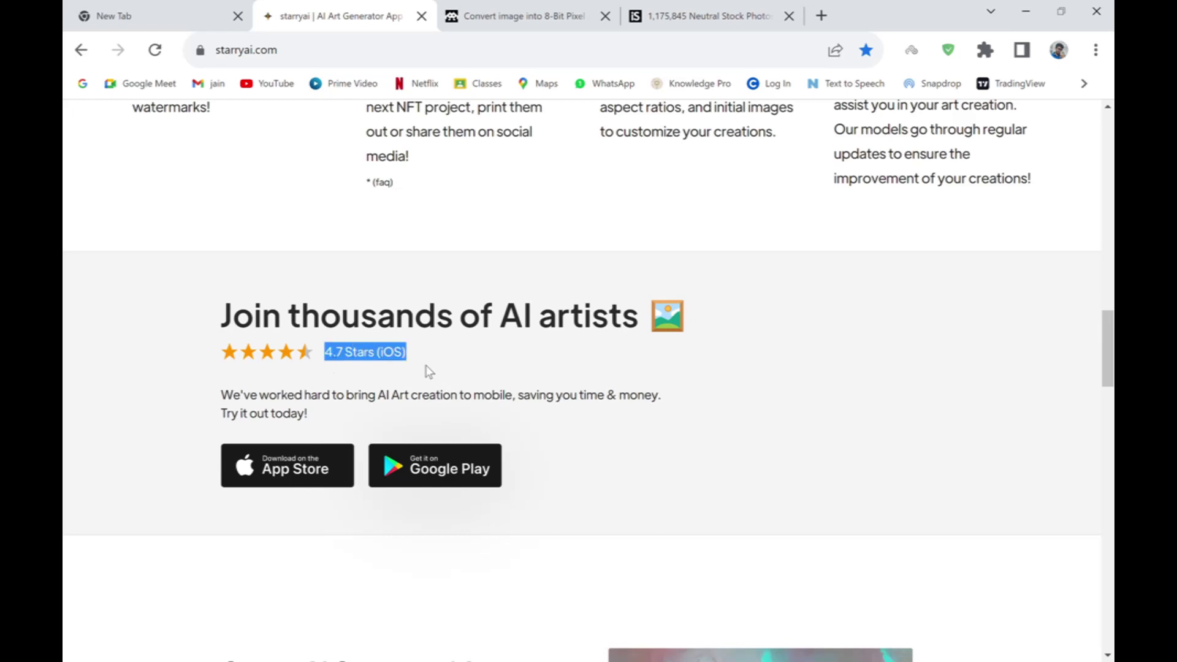
pyautogui.click(454, 405)
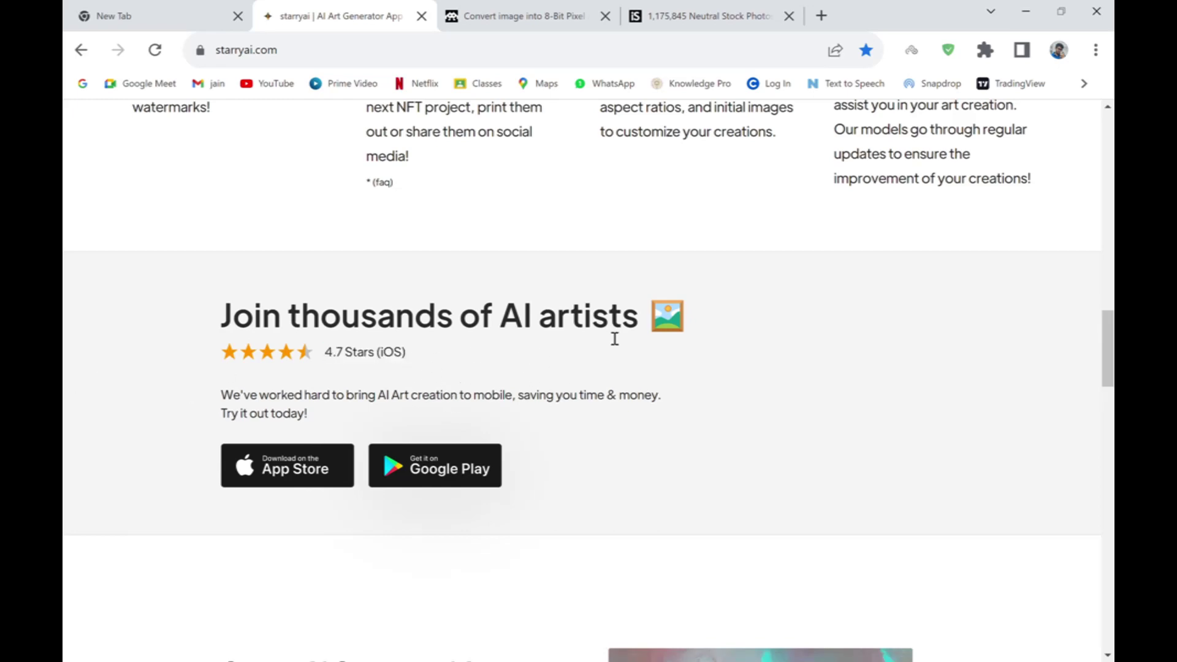
pyautogui.scroll(-5, 612, 340)
pyautogui.scroll(-4, 601, 353)
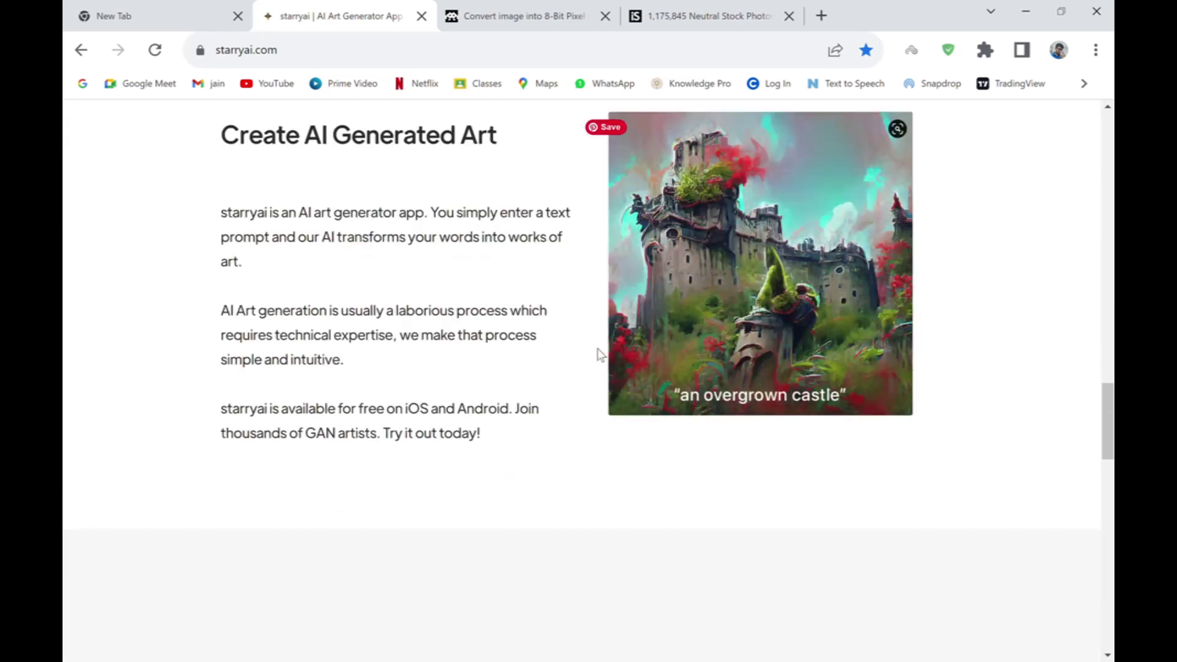
pyautogui.scroll(1, 491, 341)
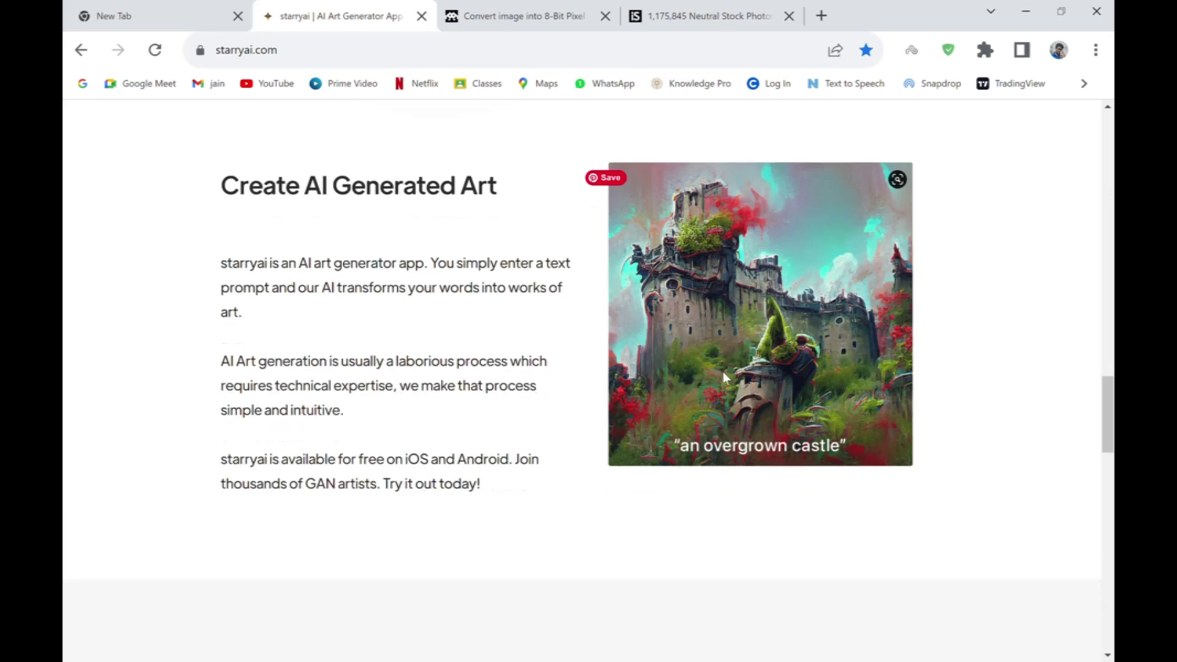
pyautogui.scroll(-10, 723, 372)
pyautogui.scroll(-15, 337, 392)
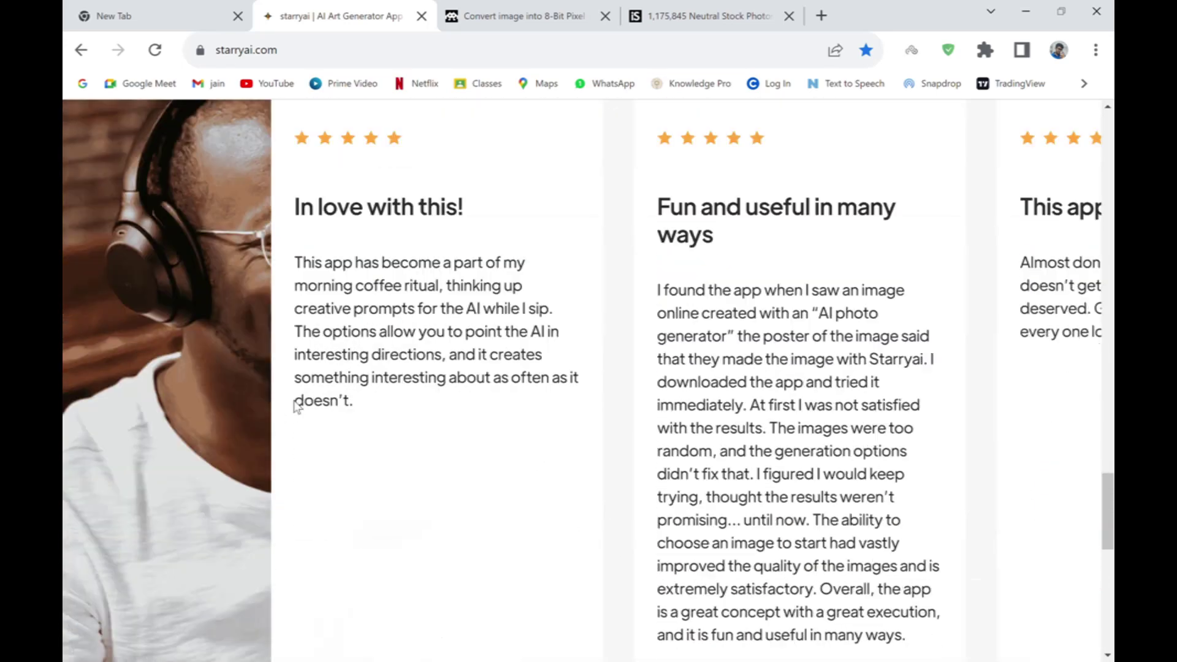
pyautogui.scroll(20, 641, 340)
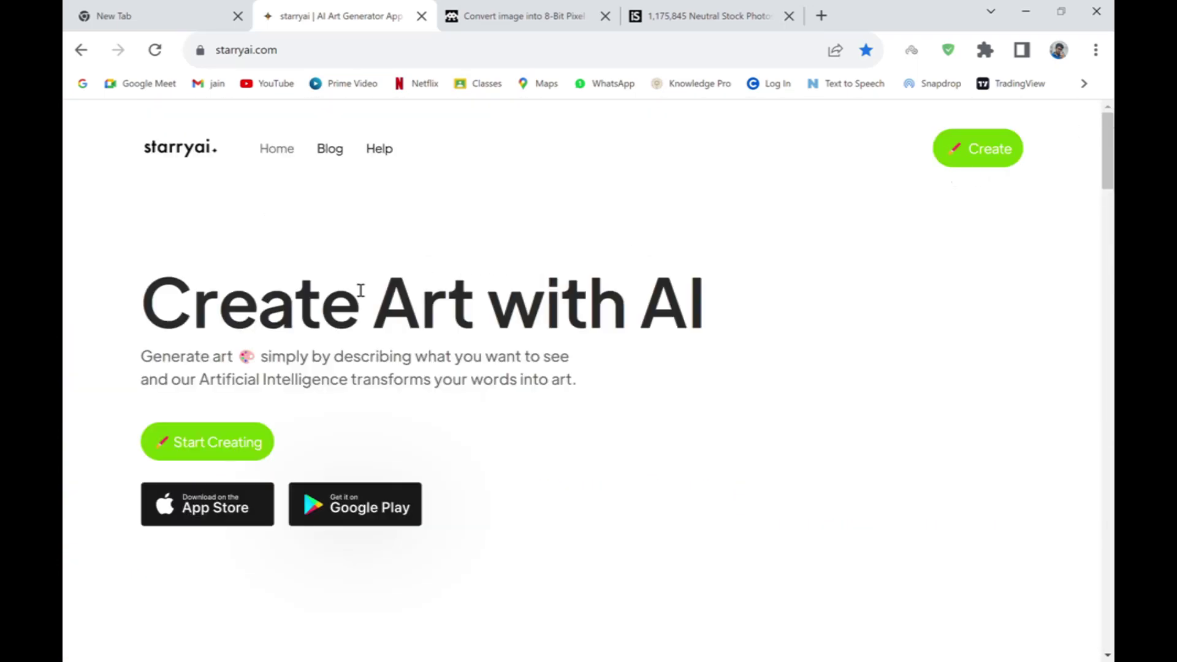
# - Start a new creation with the Altair AI and enter "tech" as the prompt
pyautogui.click(258, 432)
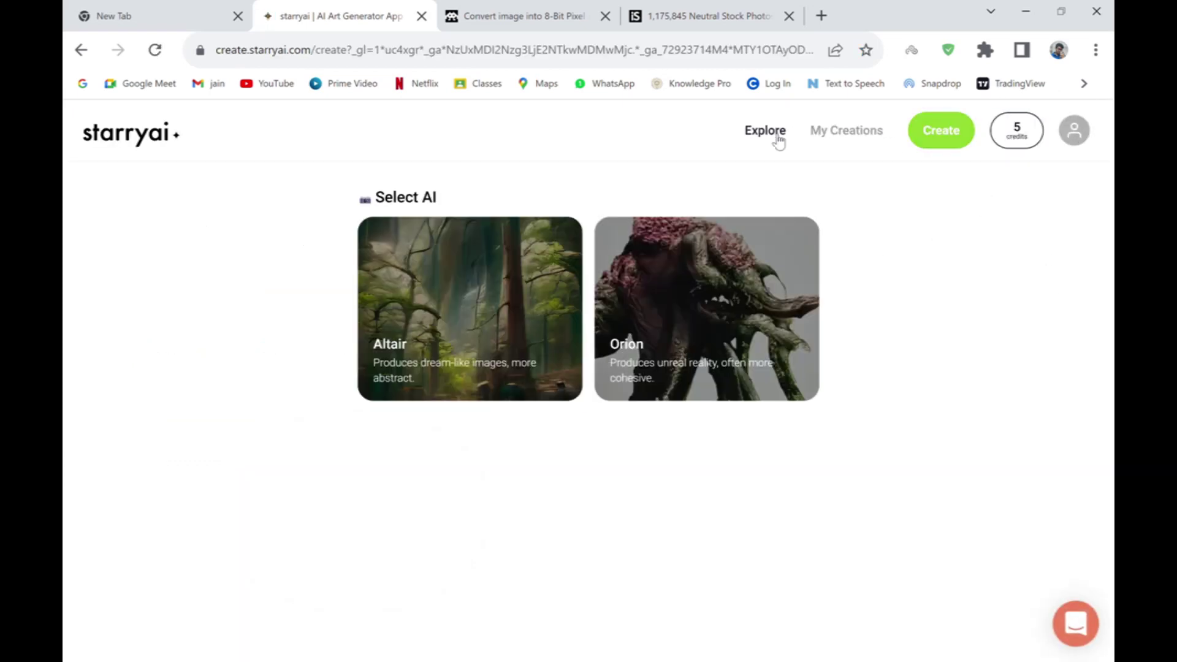
pyautogui.click(511, 351)
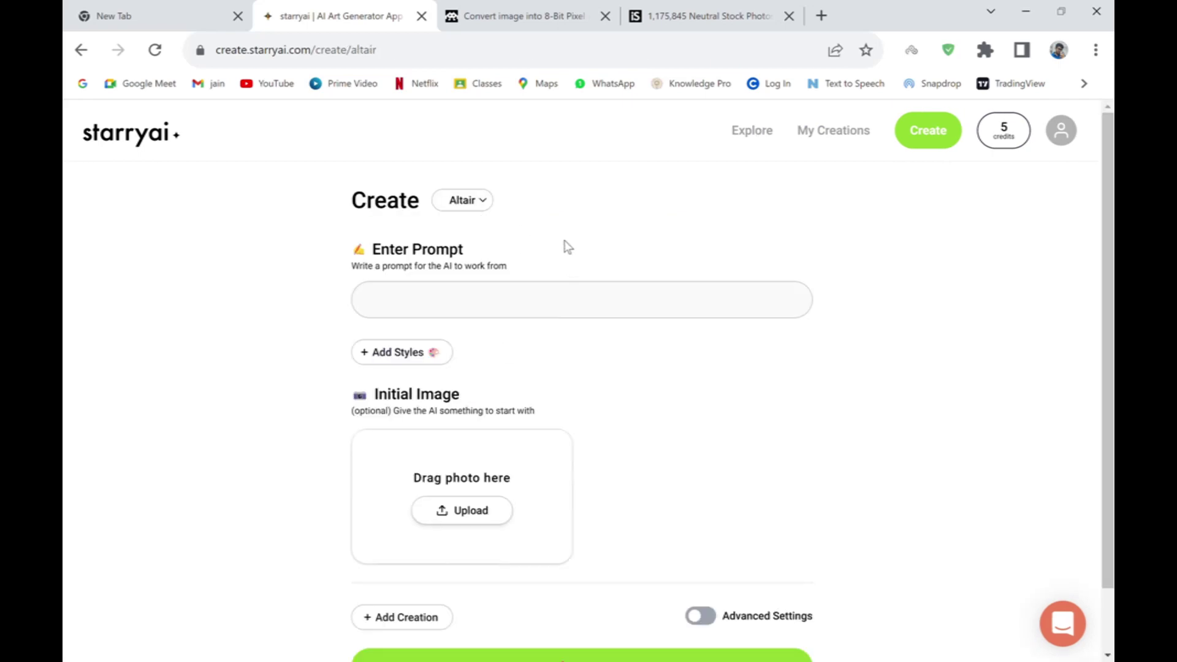
pyautogui.scroll(-2, 497, 306)
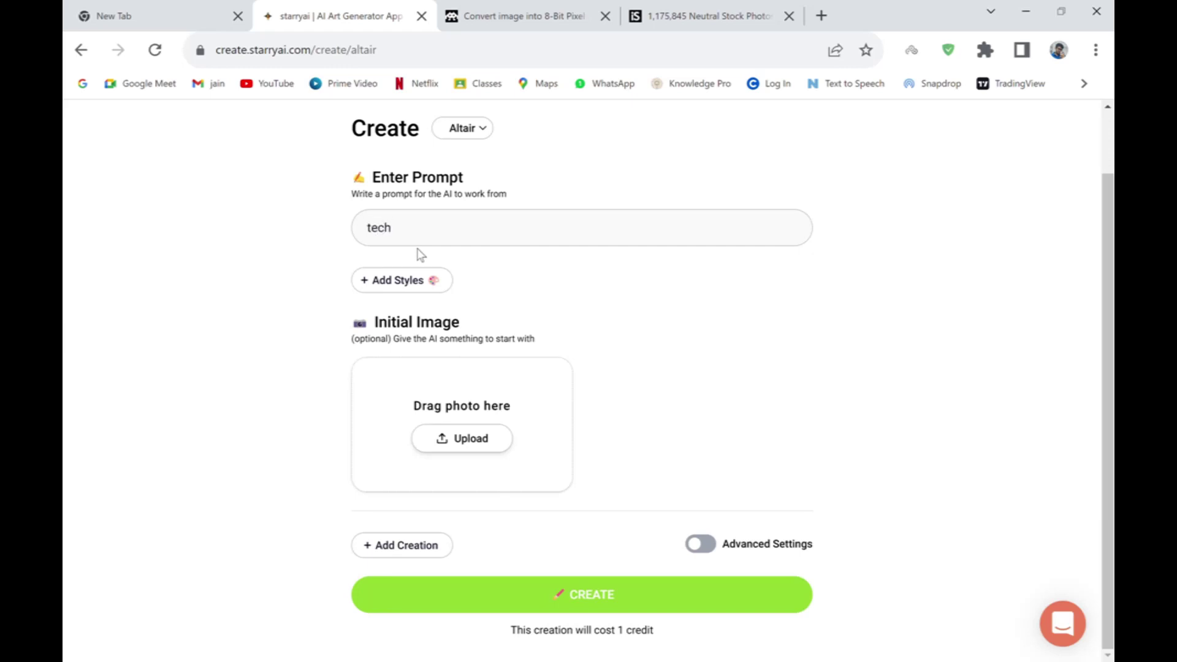
# - Open the style selection and look through the Popular, In the style of, Movements, Made of and Medium styles
pyautogui.click(396, 283)
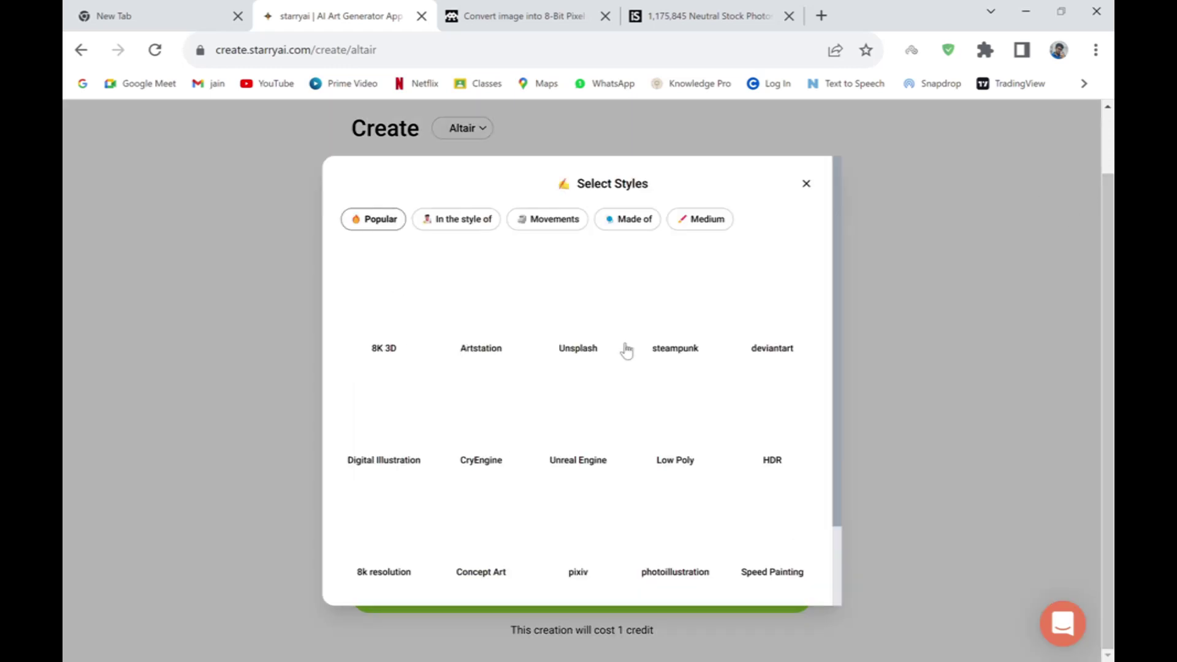
pyautogui.scroll(-2, 738, 379)
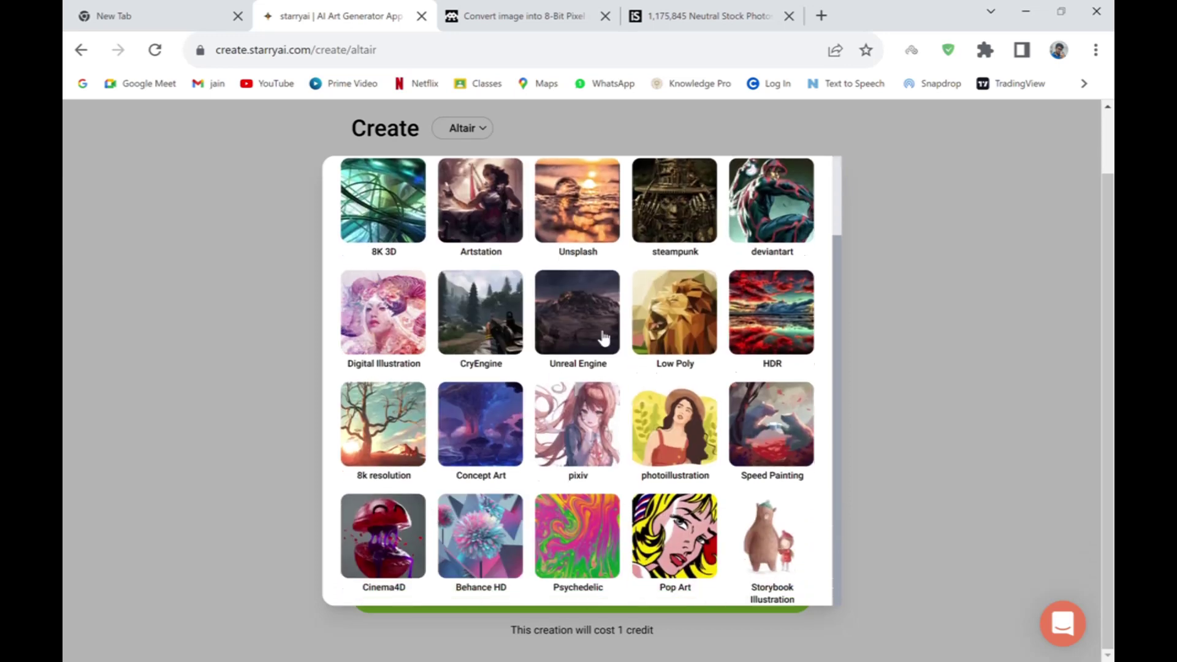
pyautogui.scroll(1, 663, 239)
pyautogui.scroll(-1, 664, 240)
pyautogui.scroll(3, 664, 239)
pyautogui.click(489, 223)
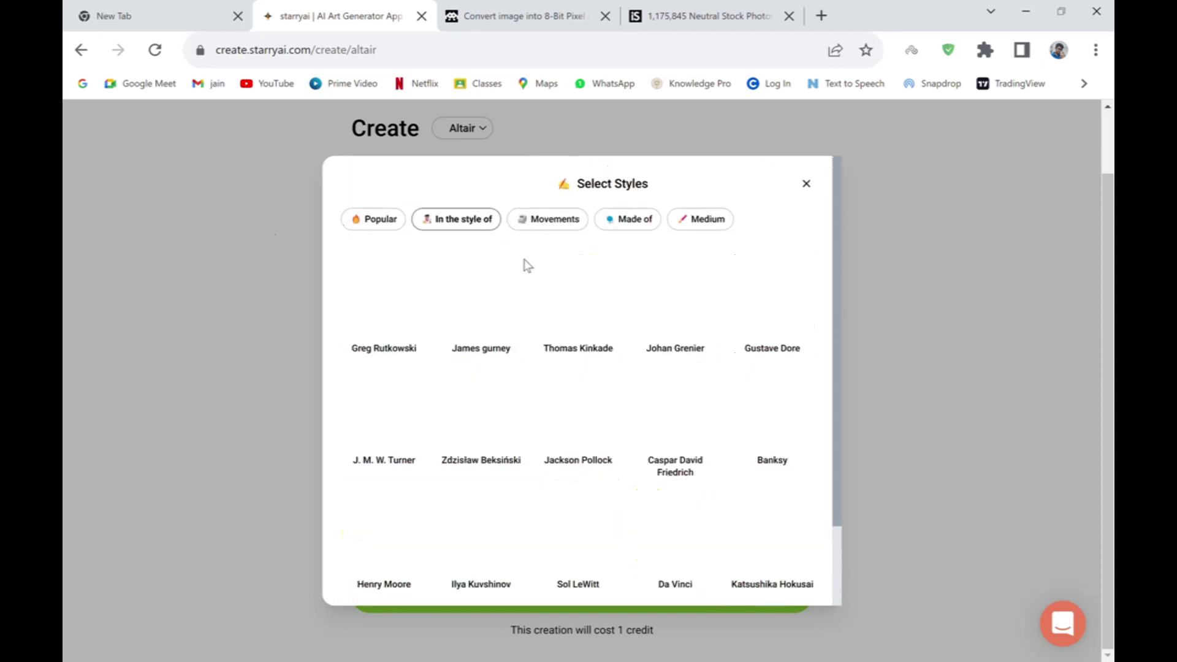
pyautogui.scroll(-2, 461, 298)
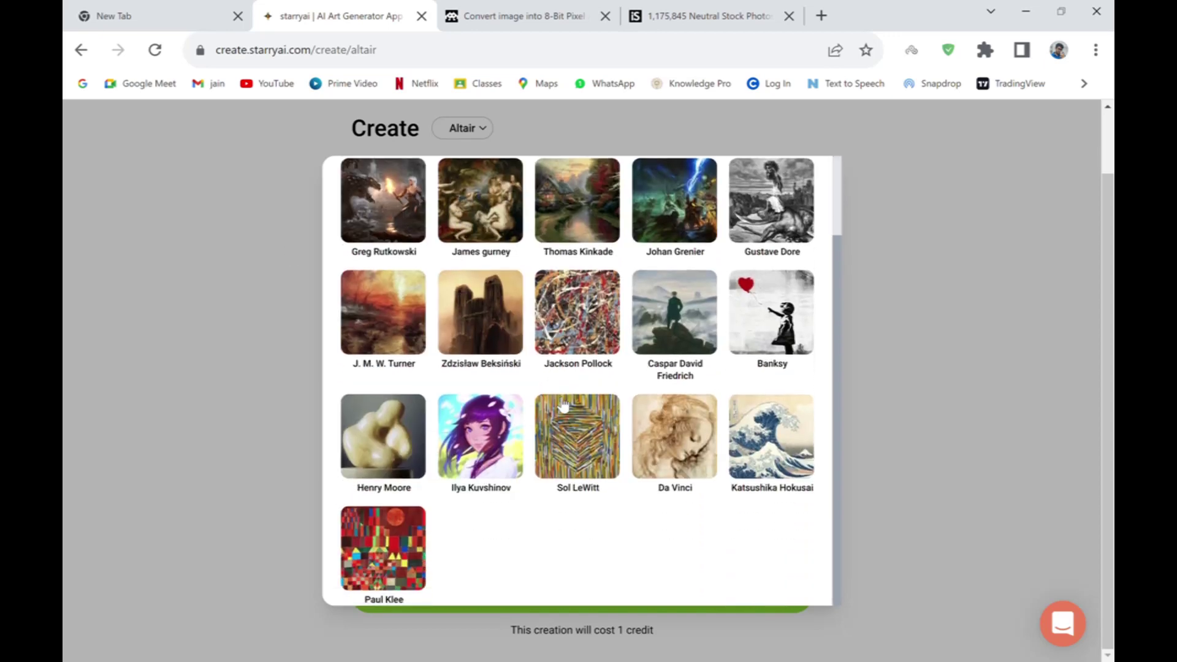
pyautogui.scroll(2, 516, 336)
pyautogui.click(554, 227)
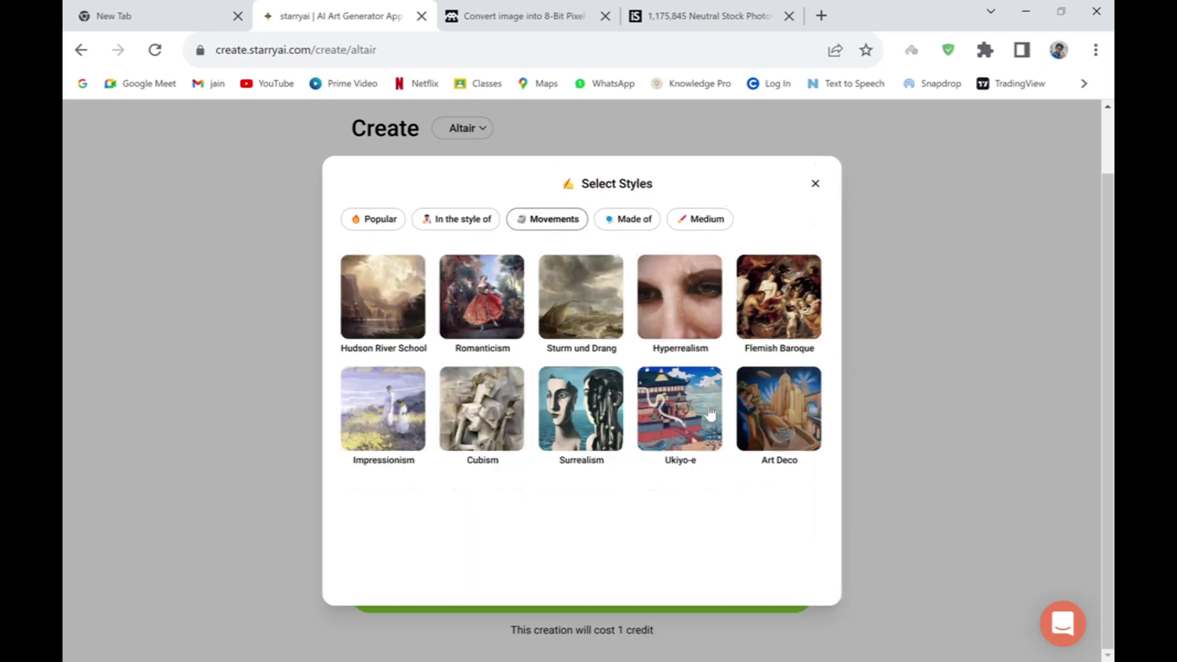
pyautogui.click(615, 227)
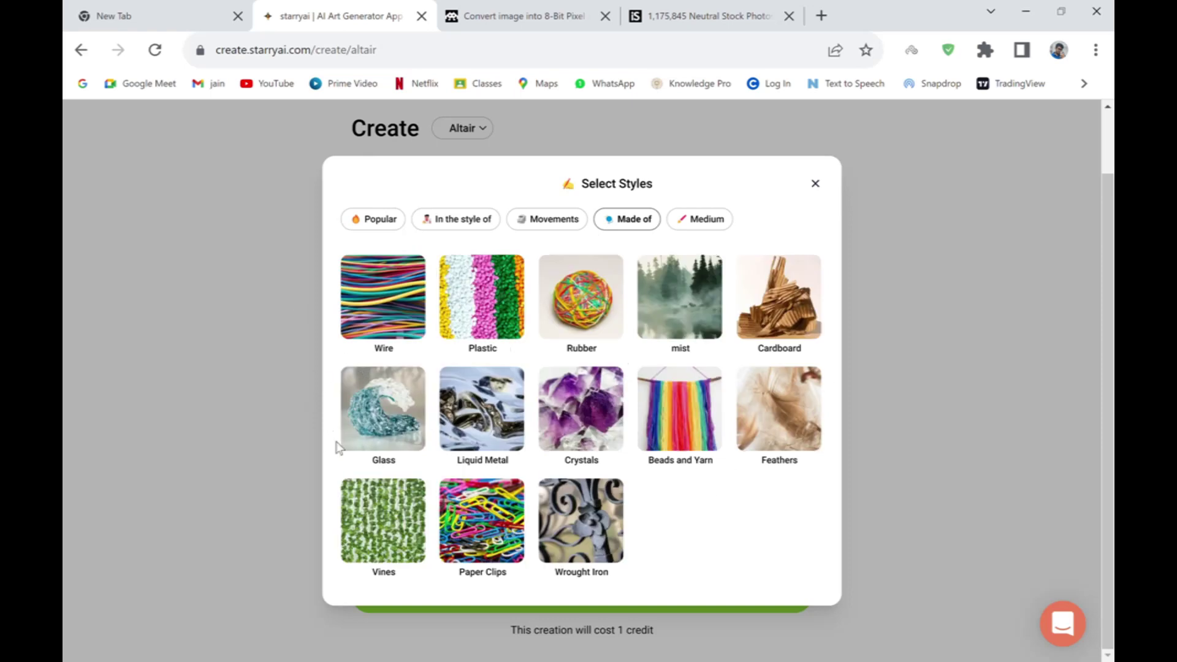
pyautogui.click(679, 230)
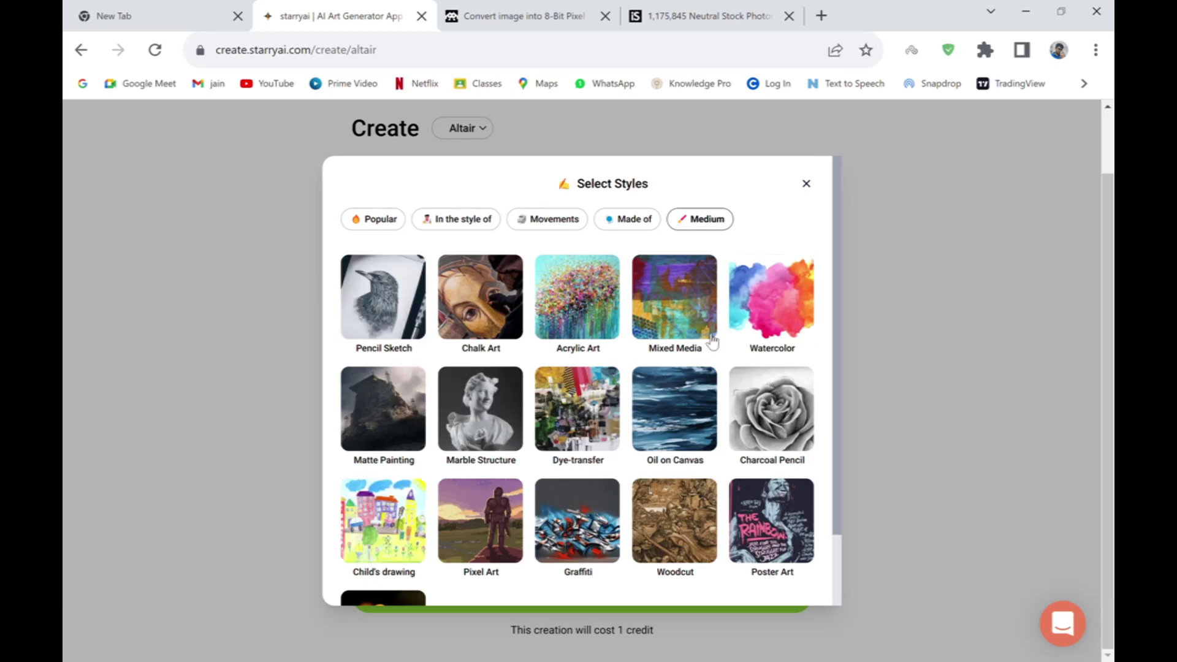
# - Select the Marble Structure medium style and the Glass material style for the creation
pyautogui.scroll(-1, 711, 341)
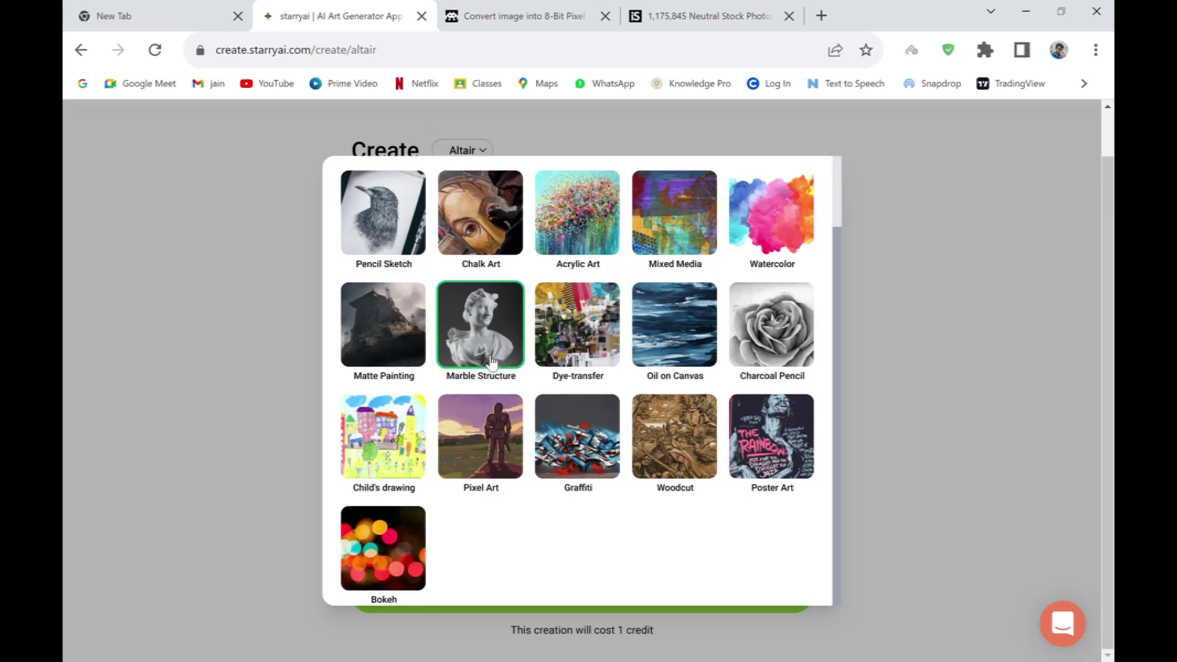
pyautogui.scroll(1, 604, 246)
pyautogui.click(608, 233)
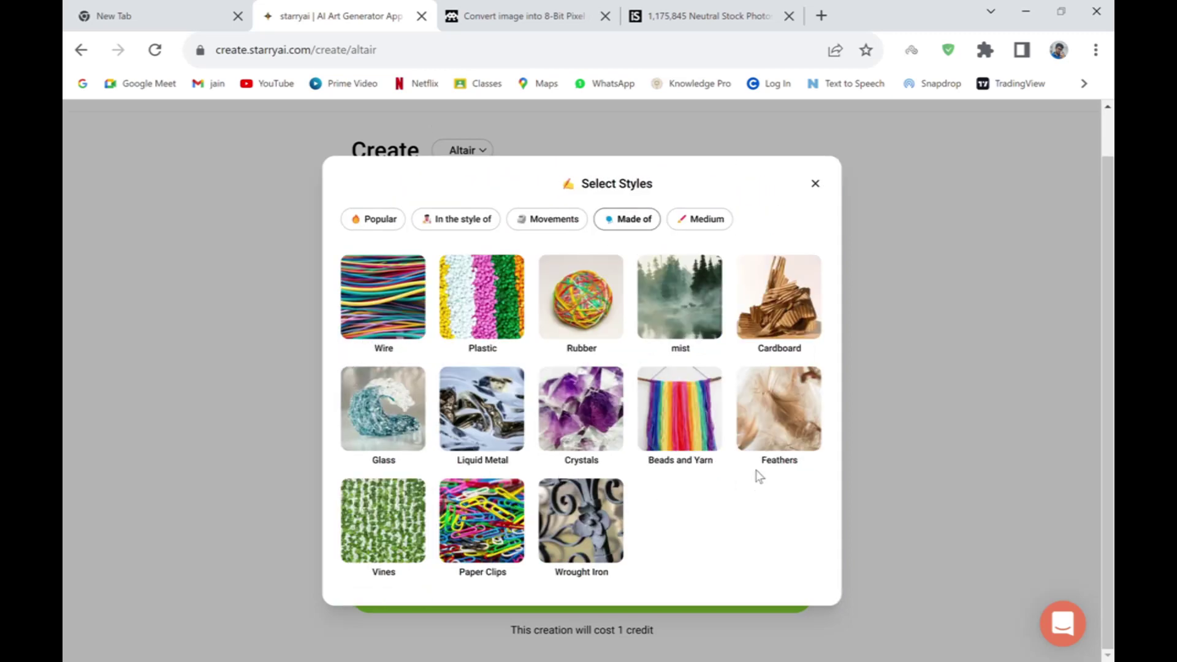
pyautogui.click(363, 440)
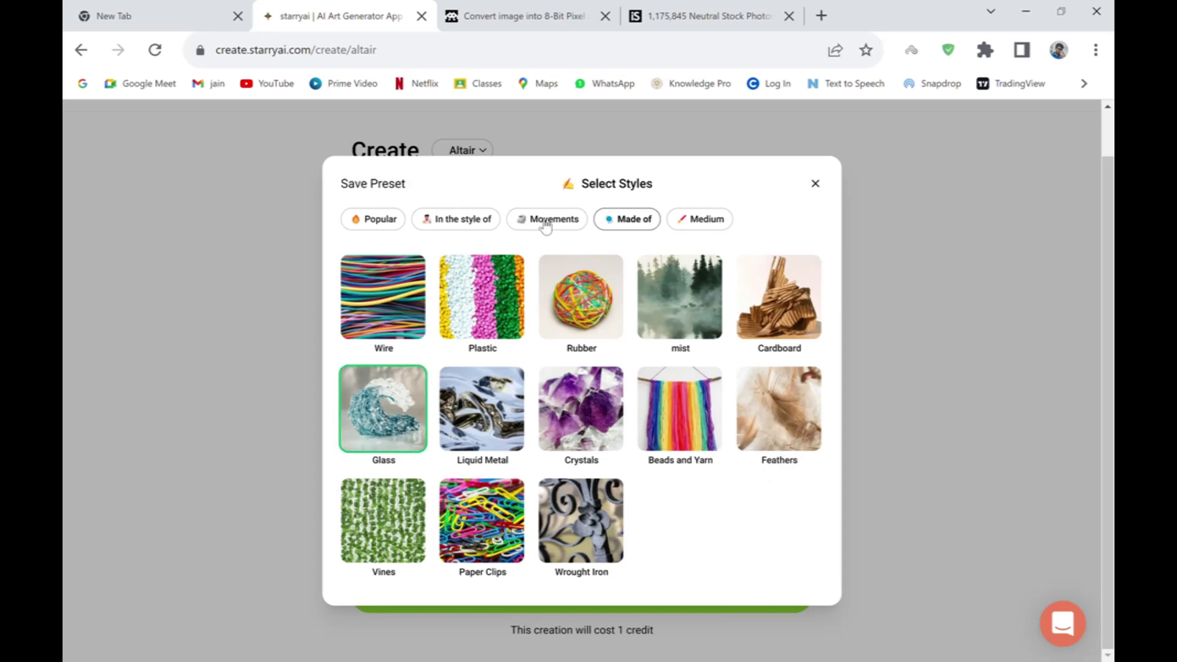
# - Add the Hyperrealism movement style to the creation
pyautogui.click(545, 221)
pyautogui.click(688, 218)
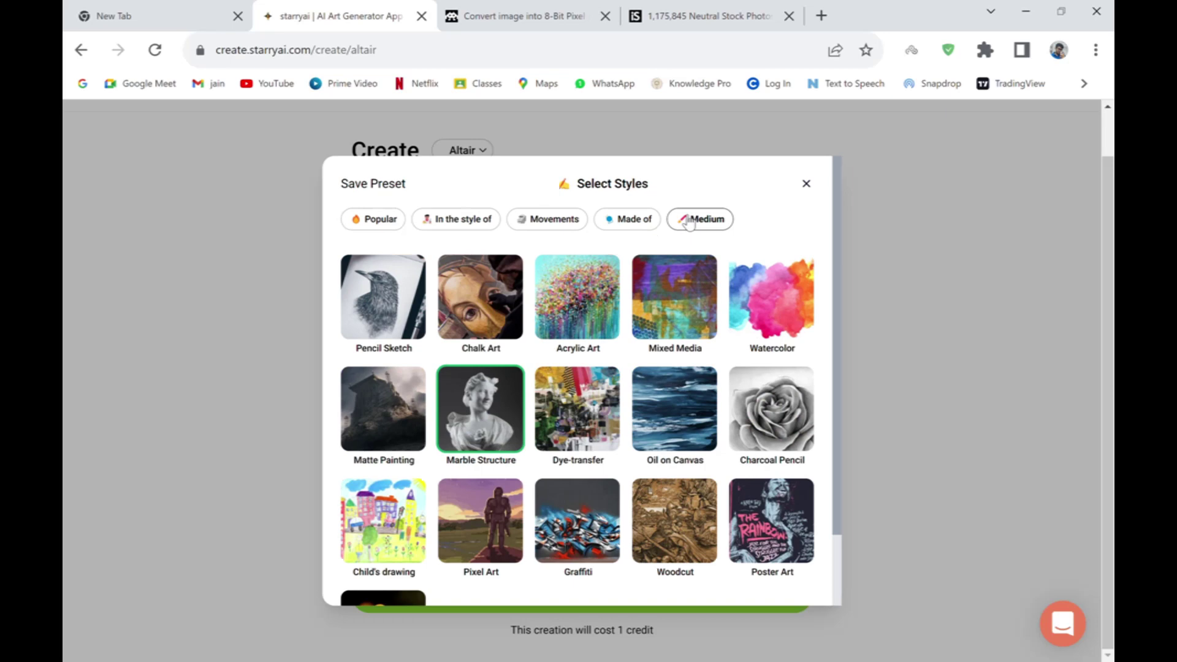
pyautogui.click(538, 223)
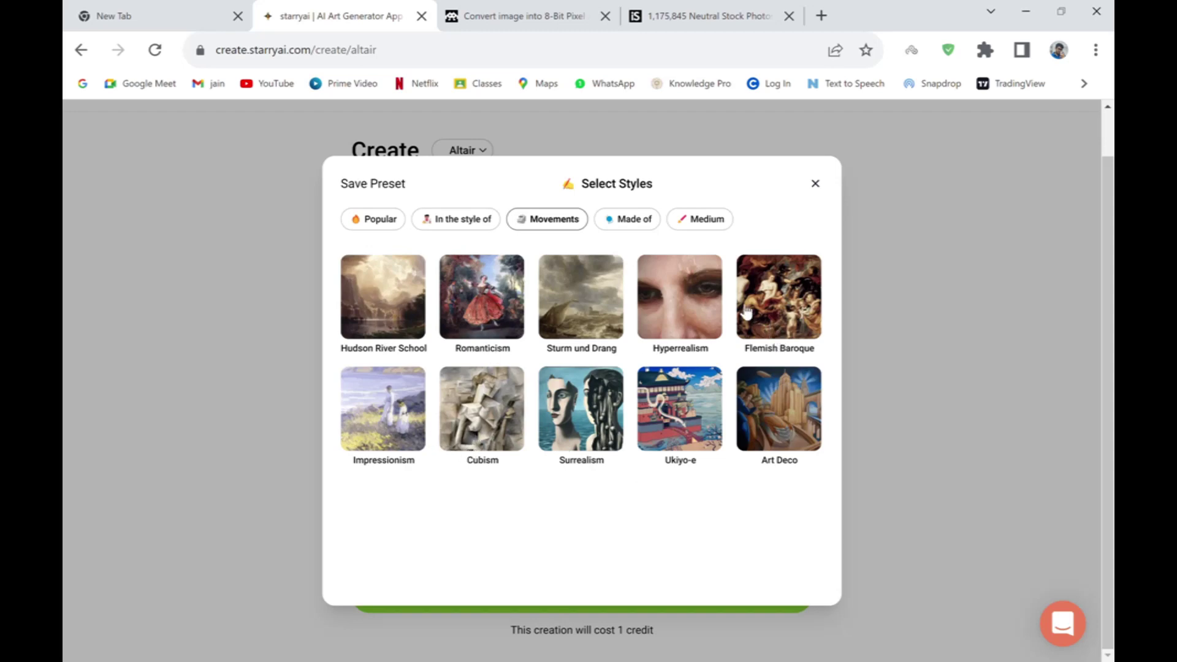
pyautogui.click(708, 318)
# - Add the Da Vinci artist style to the creation
pyautogui.click(457, 222)
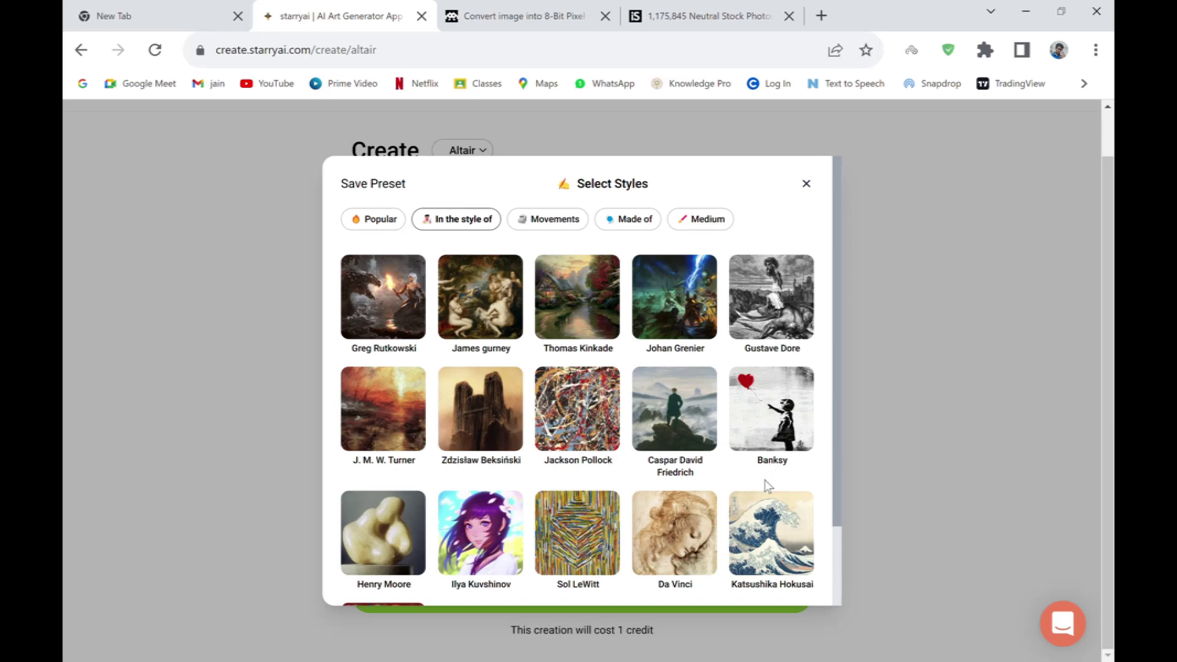
pyautogui.scroll(-2, 750, 452)
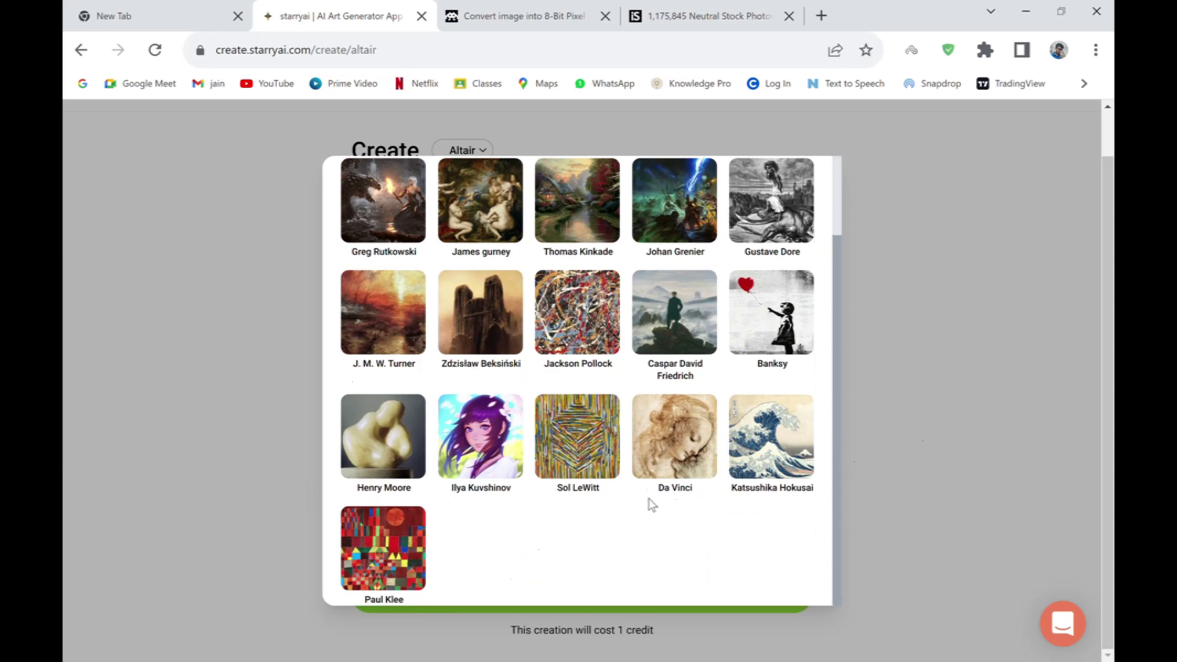
pyautogui.click(677, 440)
# - Add the HDR style from the Popular styles and close the style selection
pyautogui.scroll(2, 526, 346)
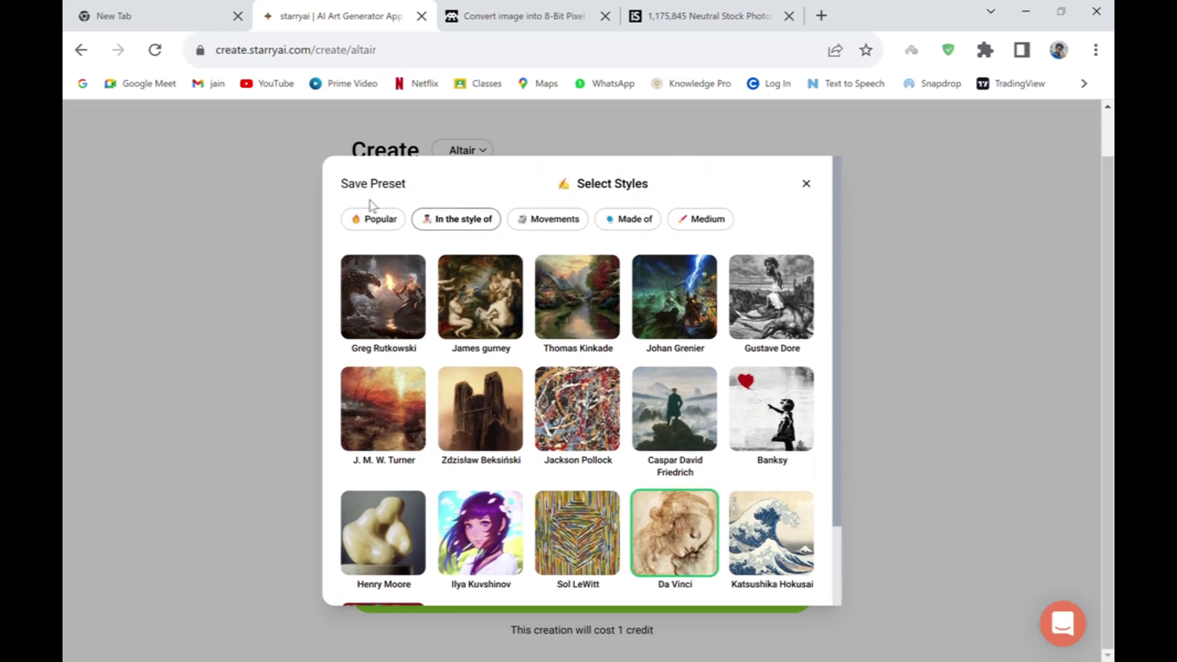
pyautogui.click(373, 222)
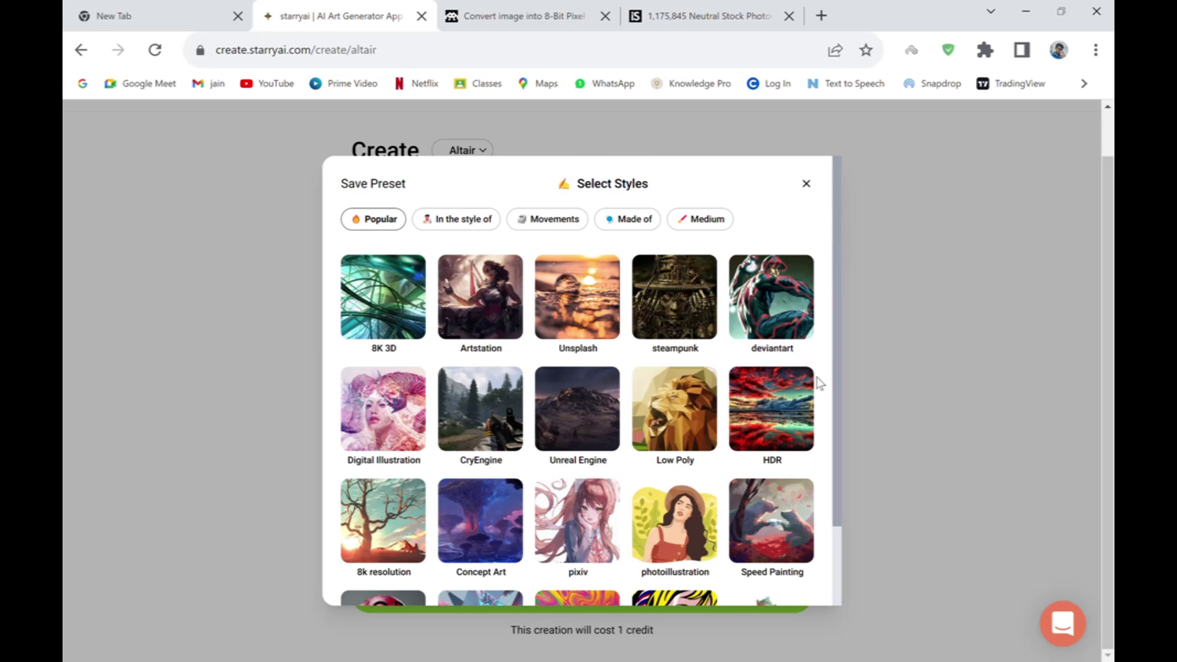
pyautogui.scroll(-1, 806, 417)
pyautogui.click(789, 355)
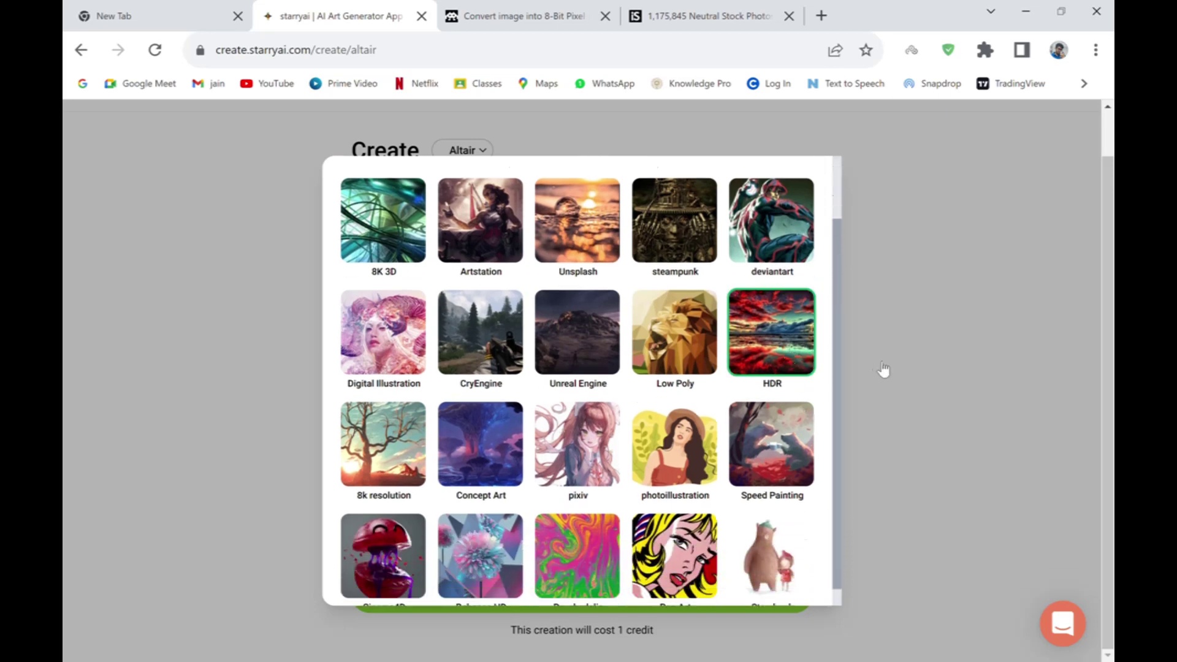
pyautogui.click(890, 373)
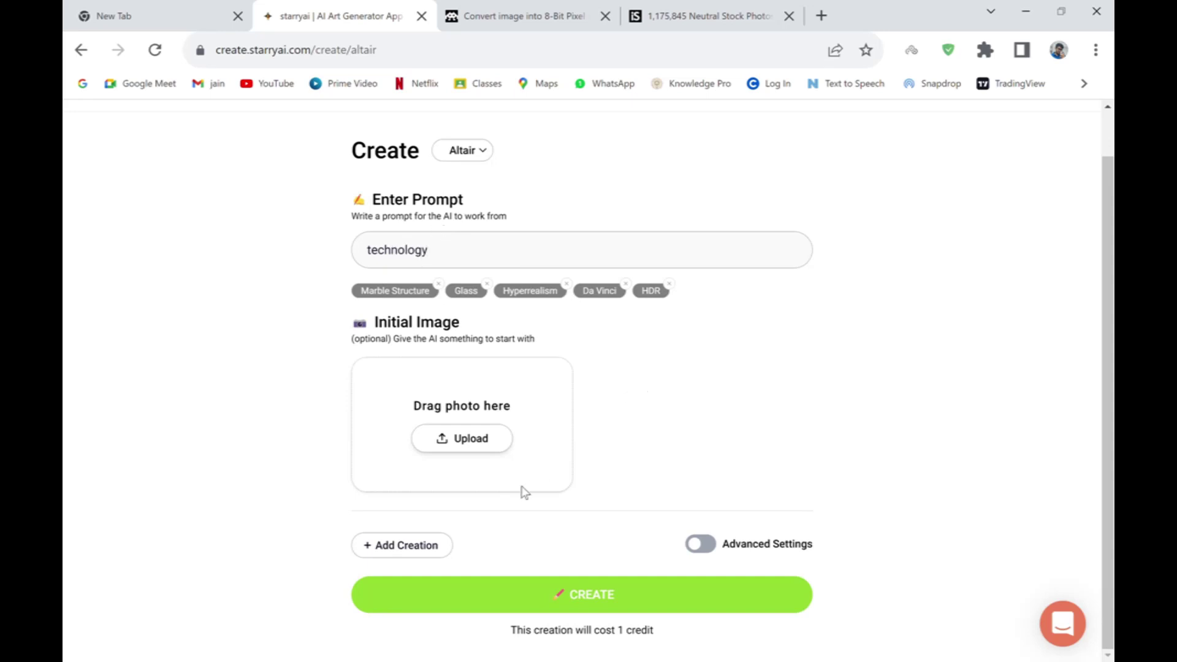
# - Turn on the advanced settings and generate the artwork with the Square (1:1) canvas, Realistic model and 200 iterations
pyautogui.click(712, 541)
pyautogui.scroll(-3, 511, 518)
pyautogui.scroll(-2, 539, 481)
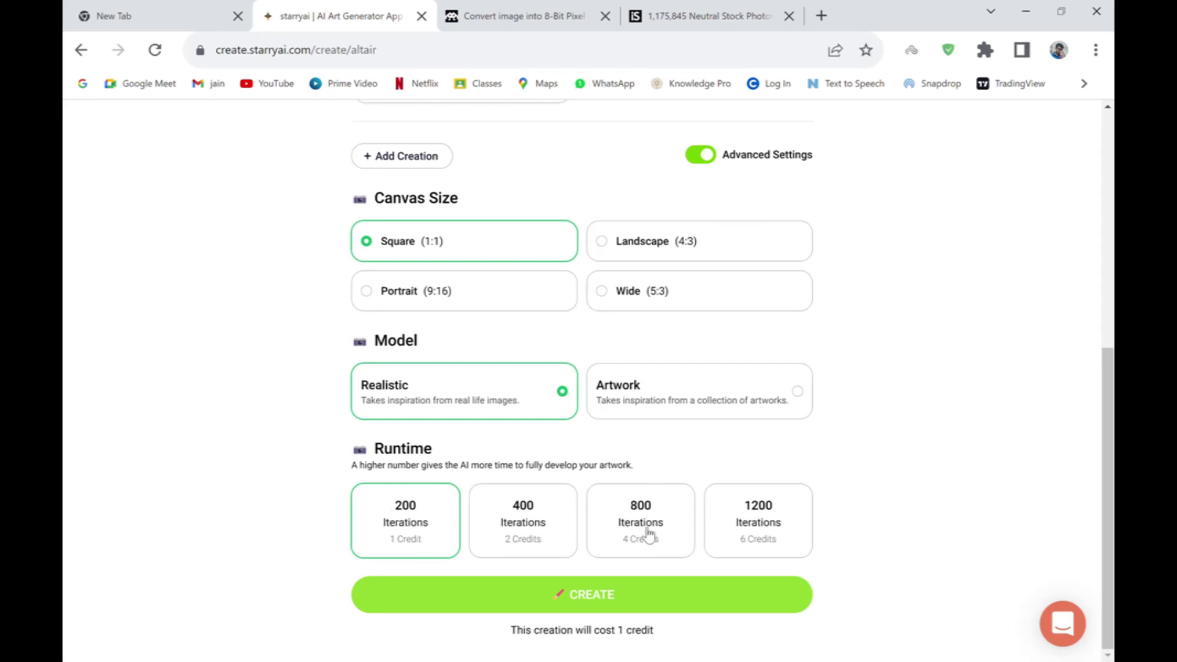
pyautogui.click(518, 592)
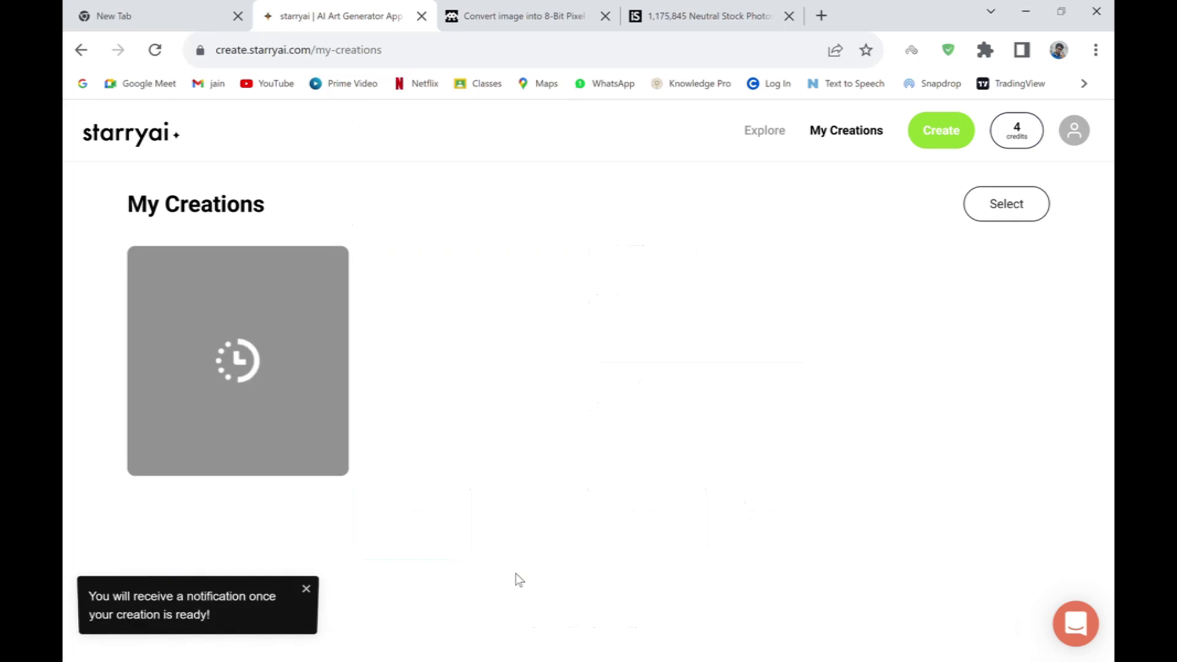
# - Open the new technology creation in My Creations and dismiss the notification message
pyautogui.click(300, 355)
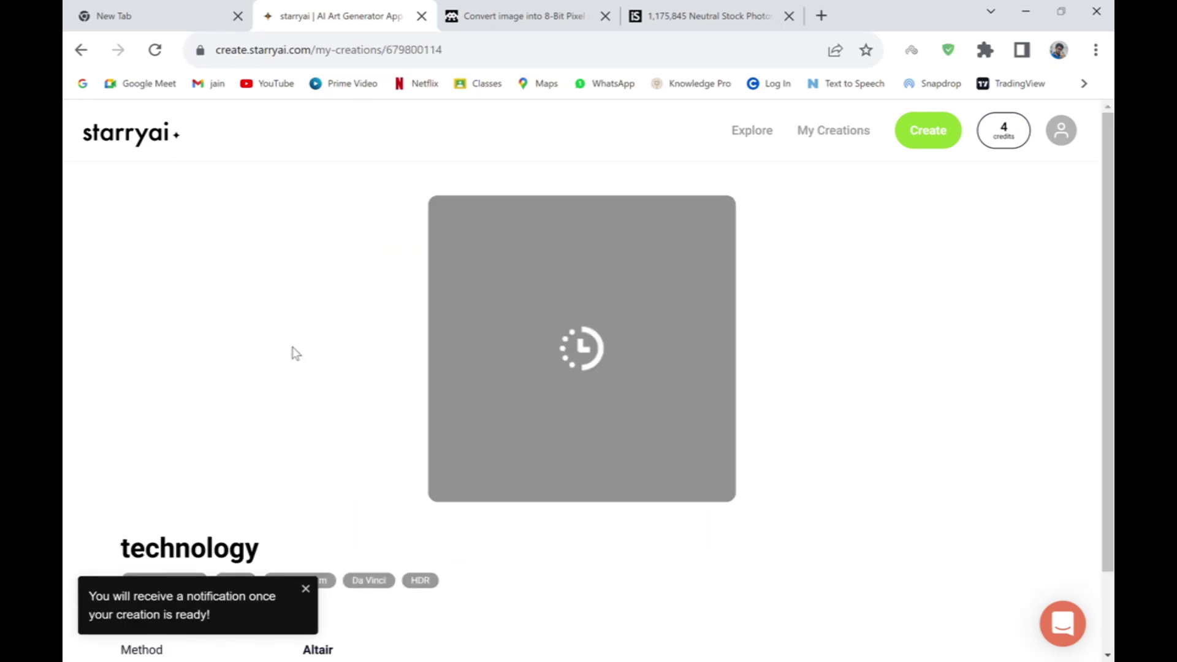
pyautogui.click(305, 588)
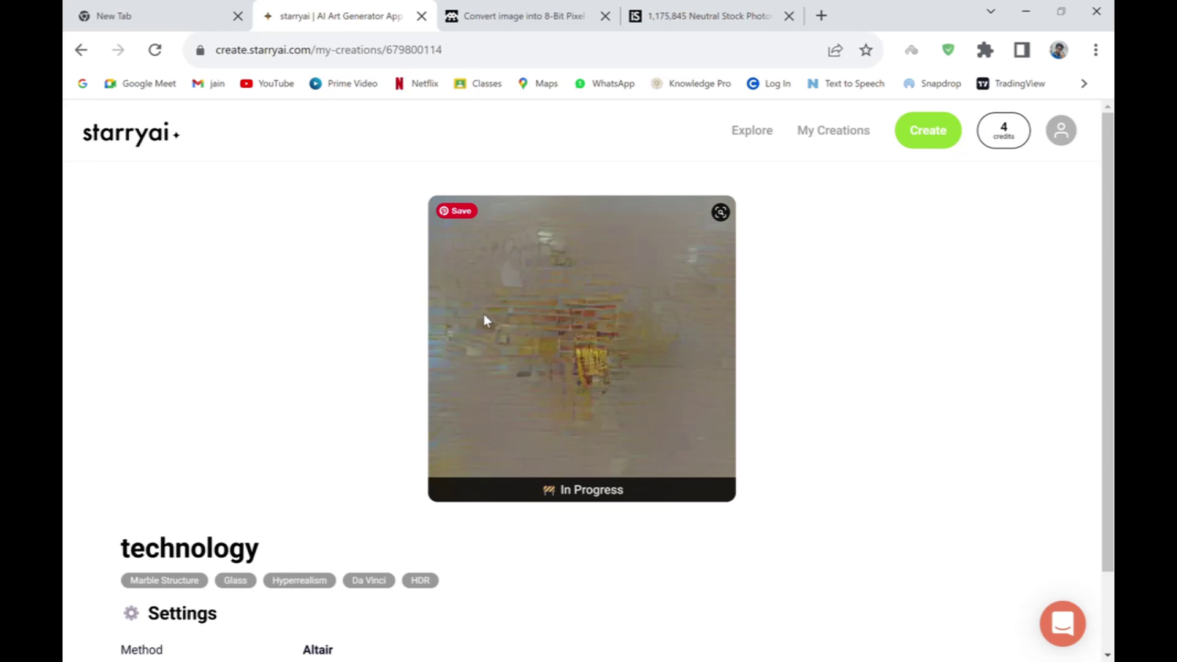
pyautogui.doubleClick(164, 552)
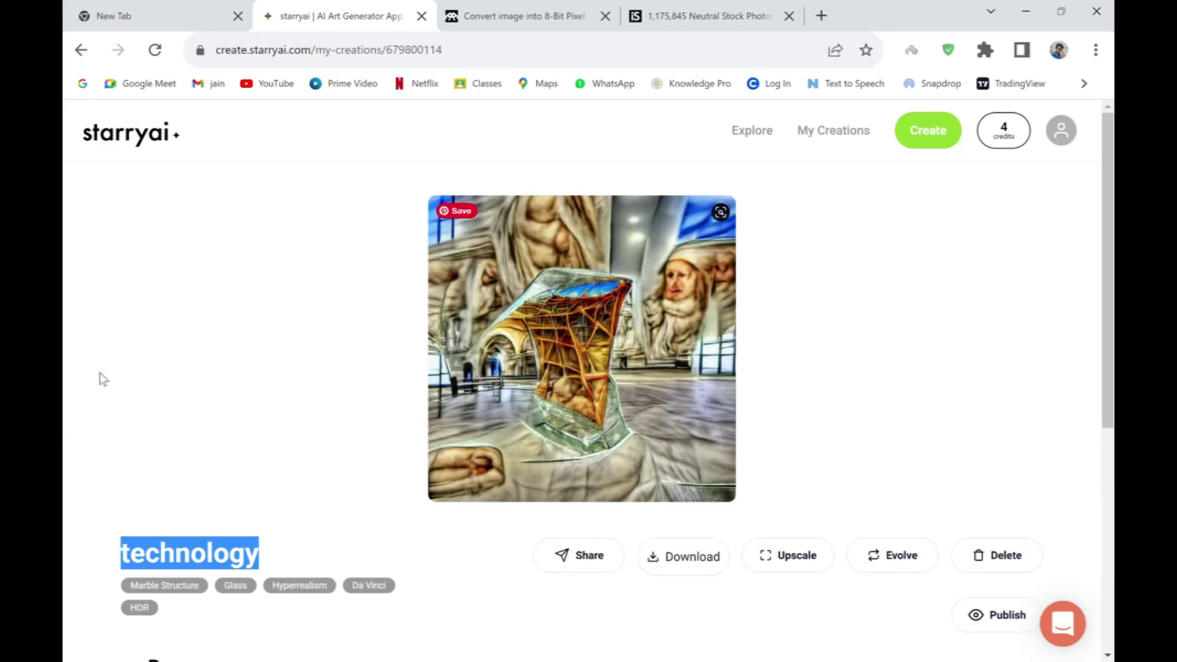
pyautogui.click(393, 579)
# - Download the finished technology artwork and close the browser's download bar
pyautogui.moveTo(597, 386)
pyautogui.scroll(-2, 550, 390)
pyautogui.scroll(2, 560, 386)
pyautogui.click(681, 547)
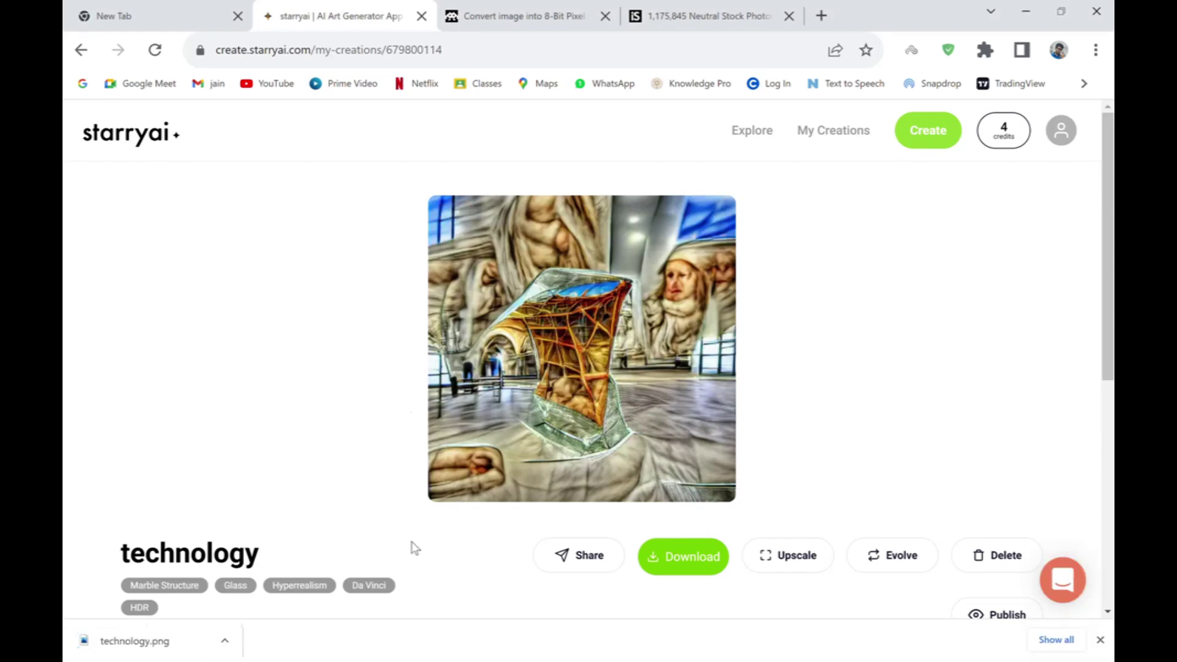
pyautogui.click(1101, 639)
# - Examine the creation's iteration images, its settings and the final artwork
pyautogui.scroll(-3, 178, 217)
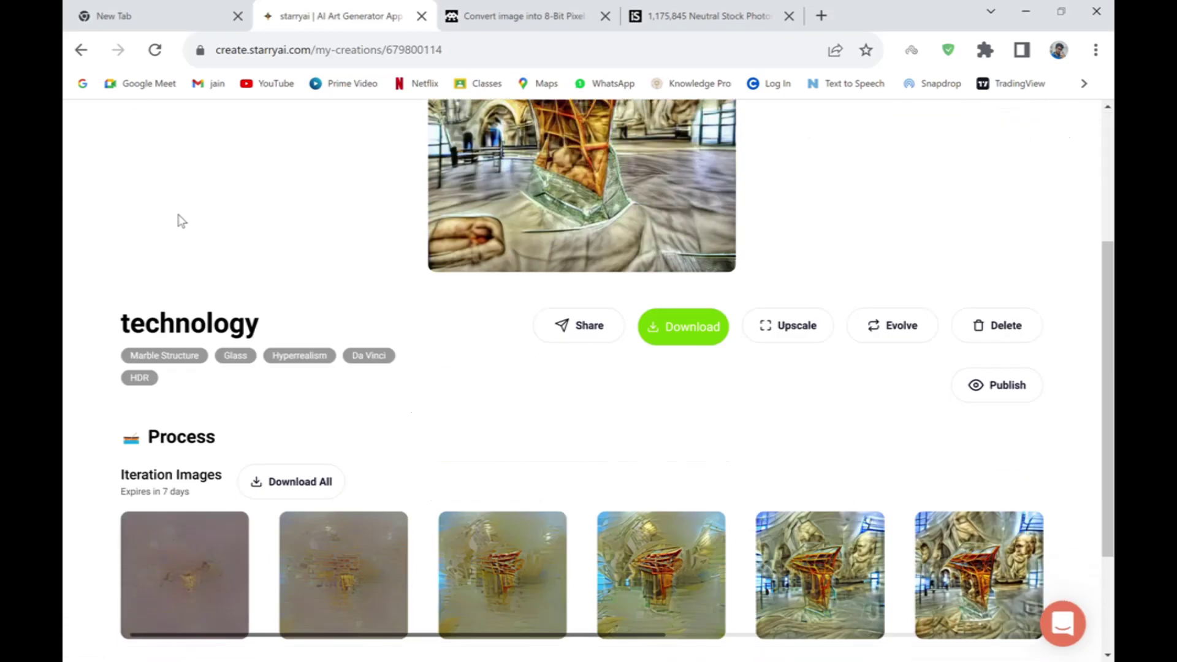
pyautogui.scroll(-1, 554, 236)
pyautogui.moveTo(637, 566); pyautogui.dragTo(717, 570)
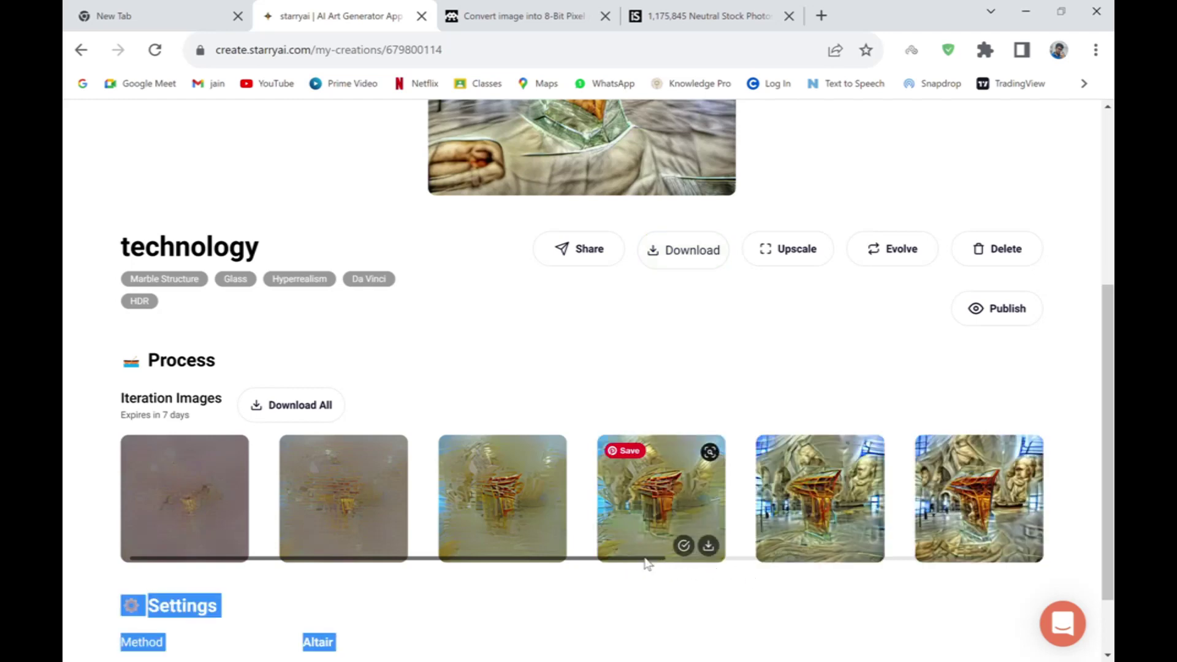
pyautogui.moveTo(647, 564); pyautogui.dragTo(797, 491)
pyautogui.scroll(5, 705, 433)
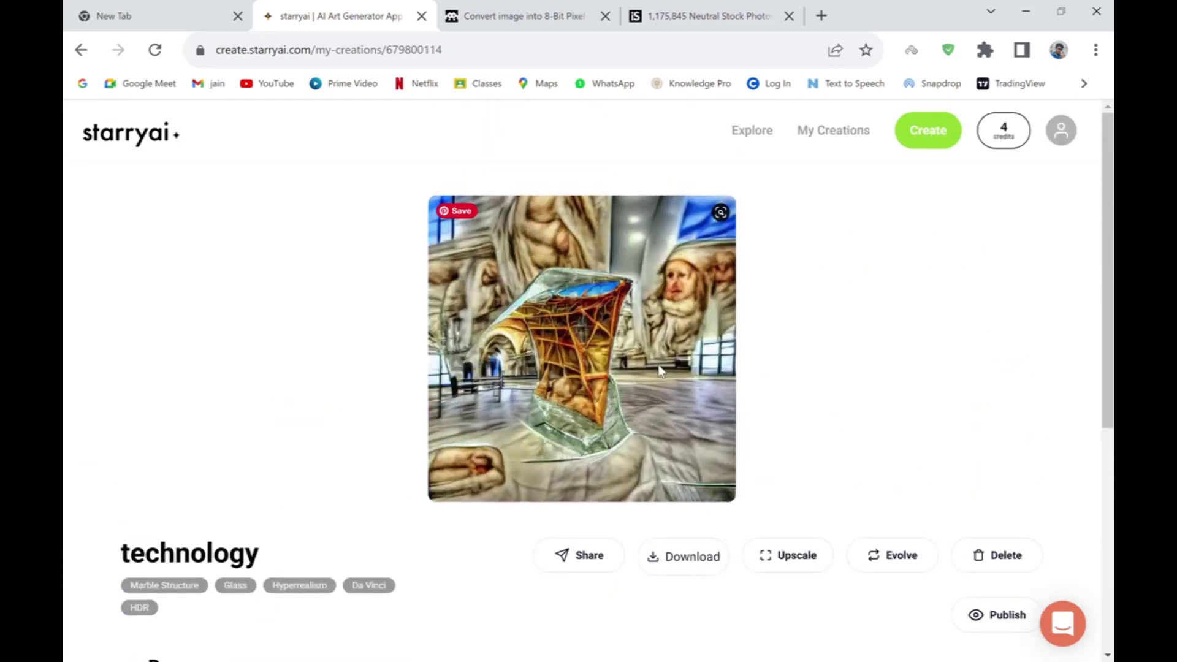
pyautogui.scroll(-5, 660, 373)
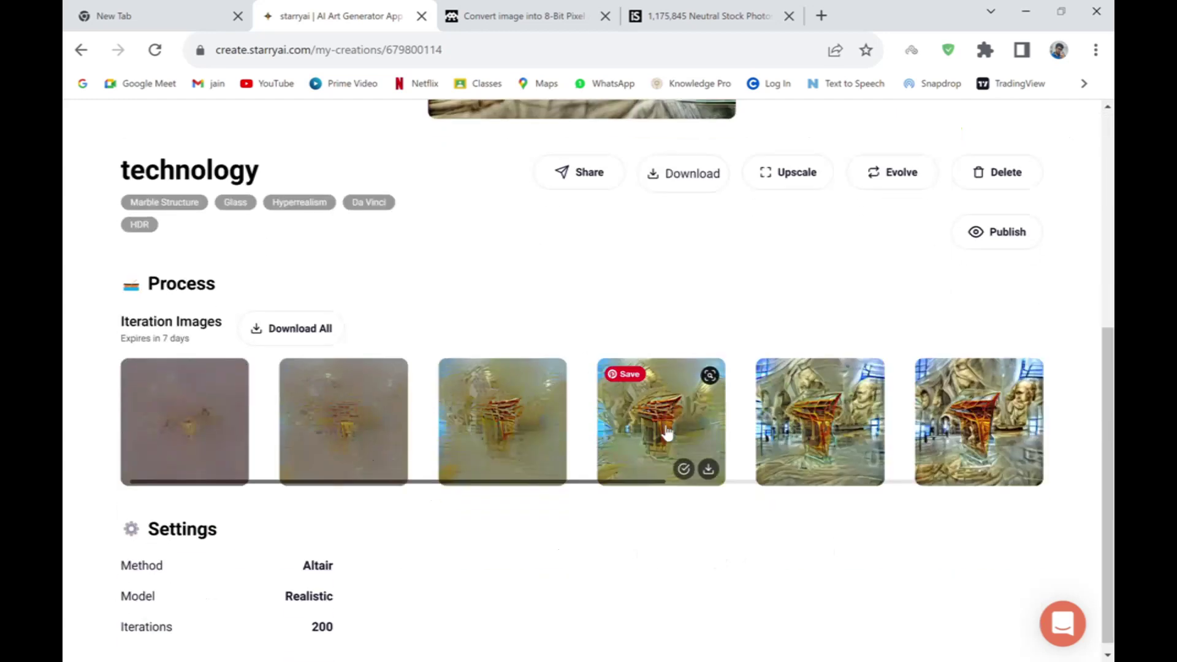
pyautogui.scroll(5, 880, 434)
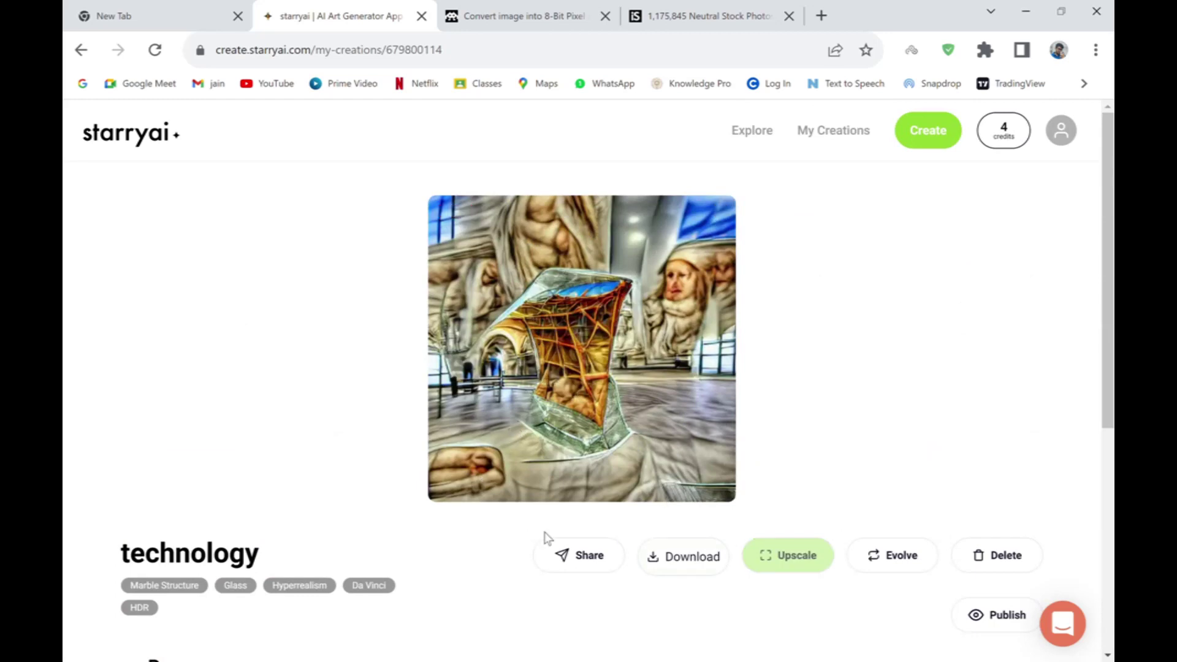
# - Start a new creation with the Orion AI and look over its creation options
pyautogui.click(917, 130)
pyautogui.click(643, 300)
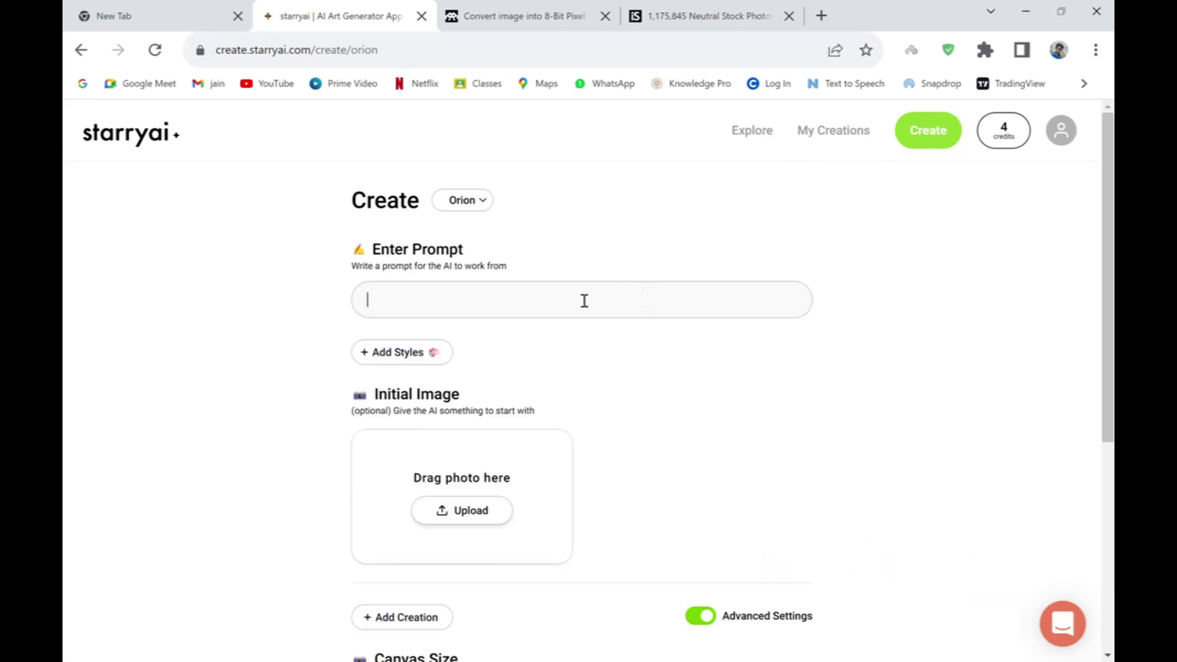
pyautogui.scroll(-5, 549, 471)
pyautogui.scroll(5, 550, 467)
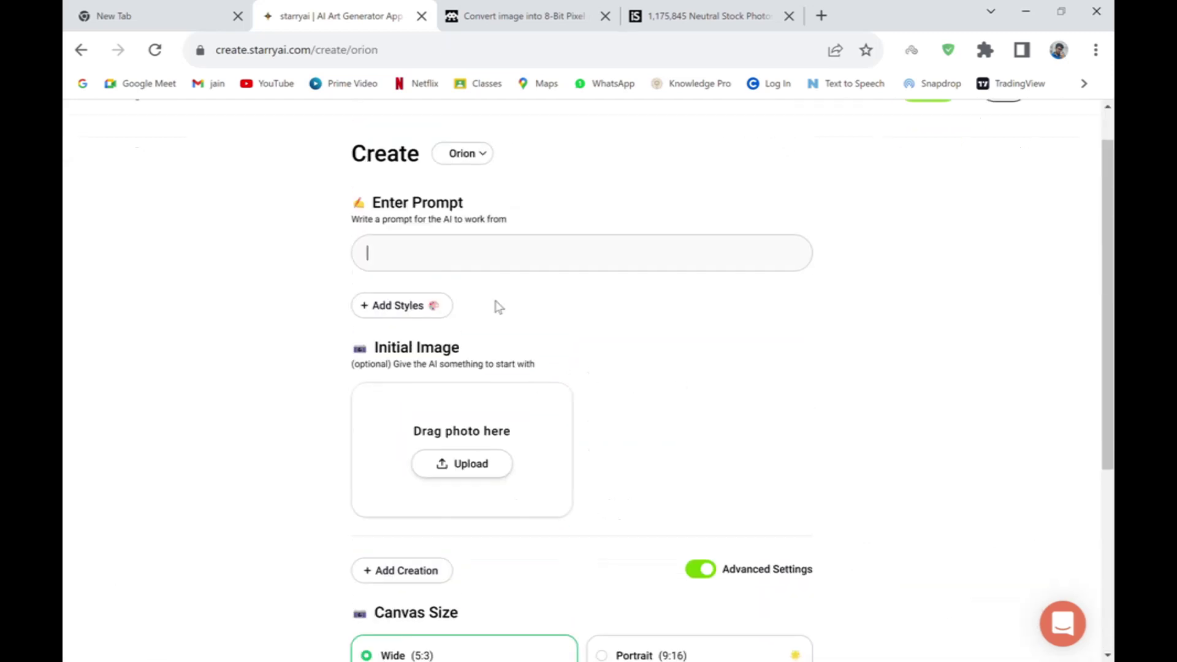
# - Look at the 8-bit image converter and the iStock neutral photo results, and return to the starryai creation page
pyautogui.click(475, 8)
pyautogui.click(674, 15)
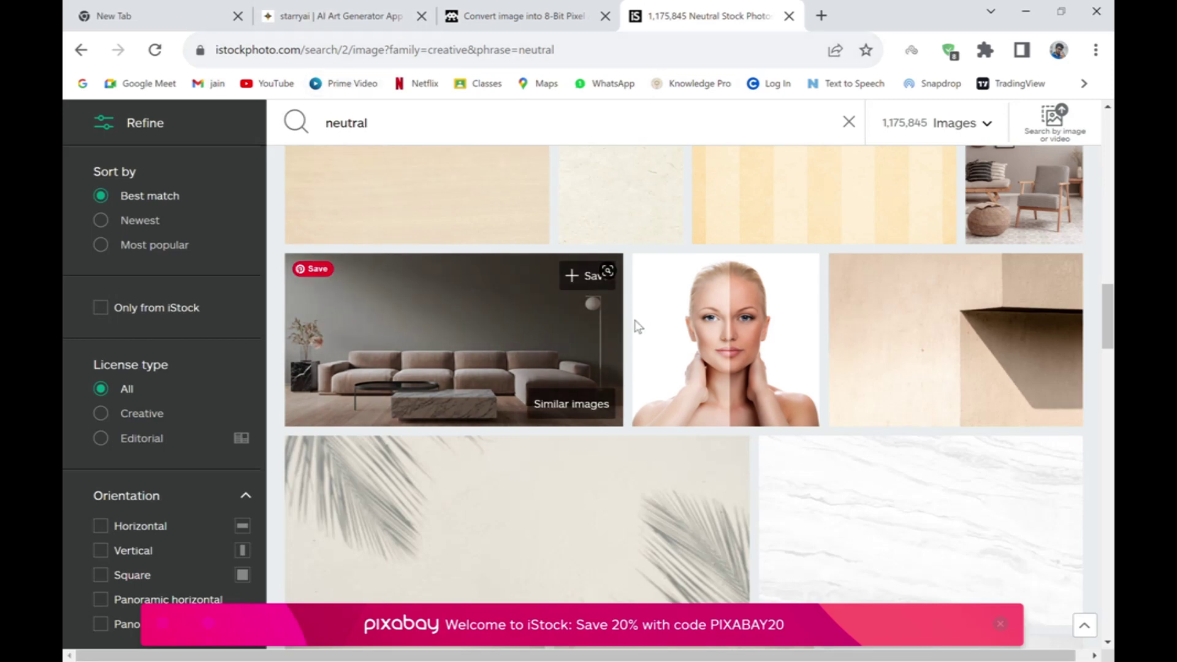
pyautogui.click(324, 23)
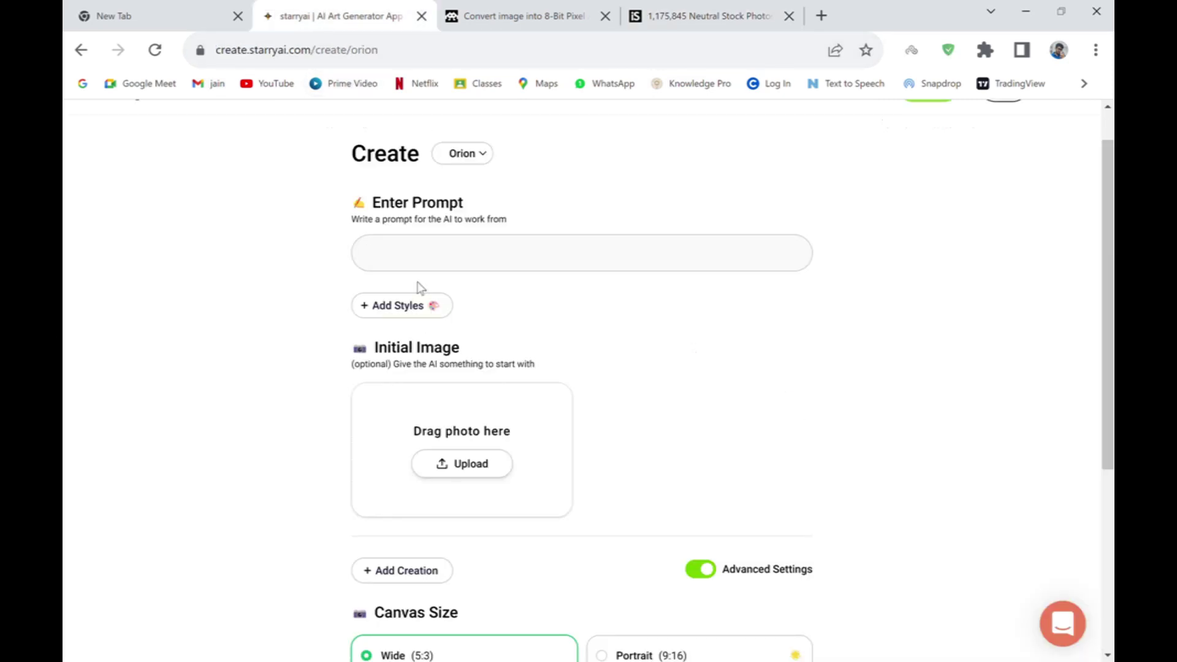
# - Upload the mirror selfie photo as the initial image for the Orion creation
pyautogui.click(484, 481)
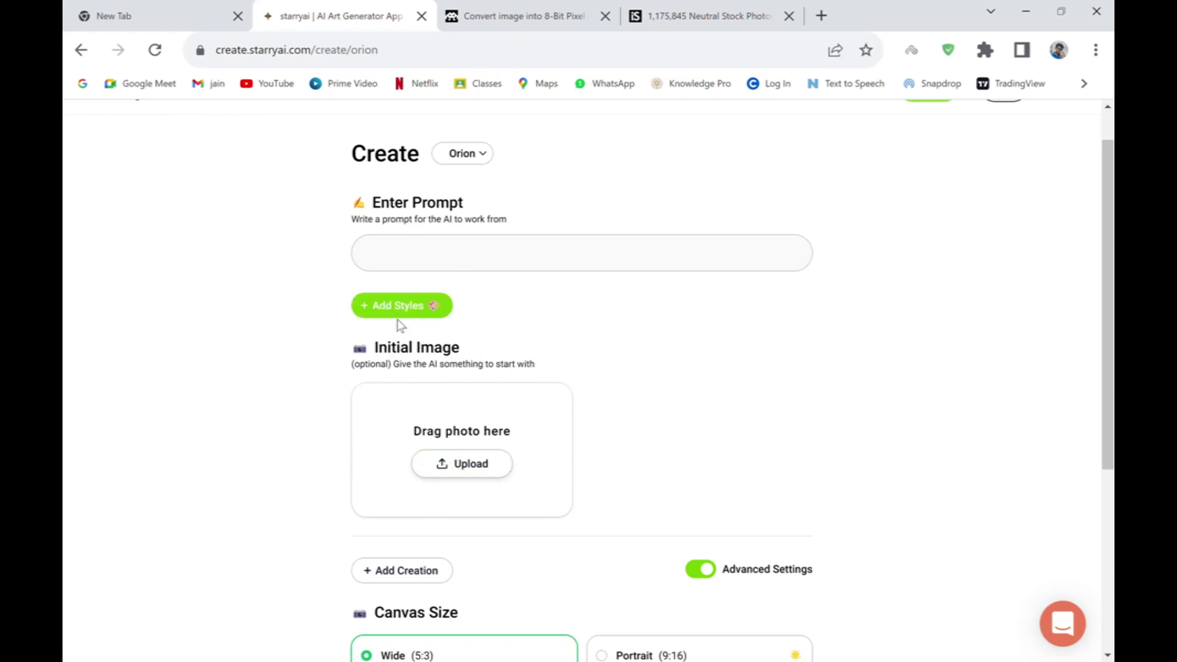
pyautogui.click(497, 463)
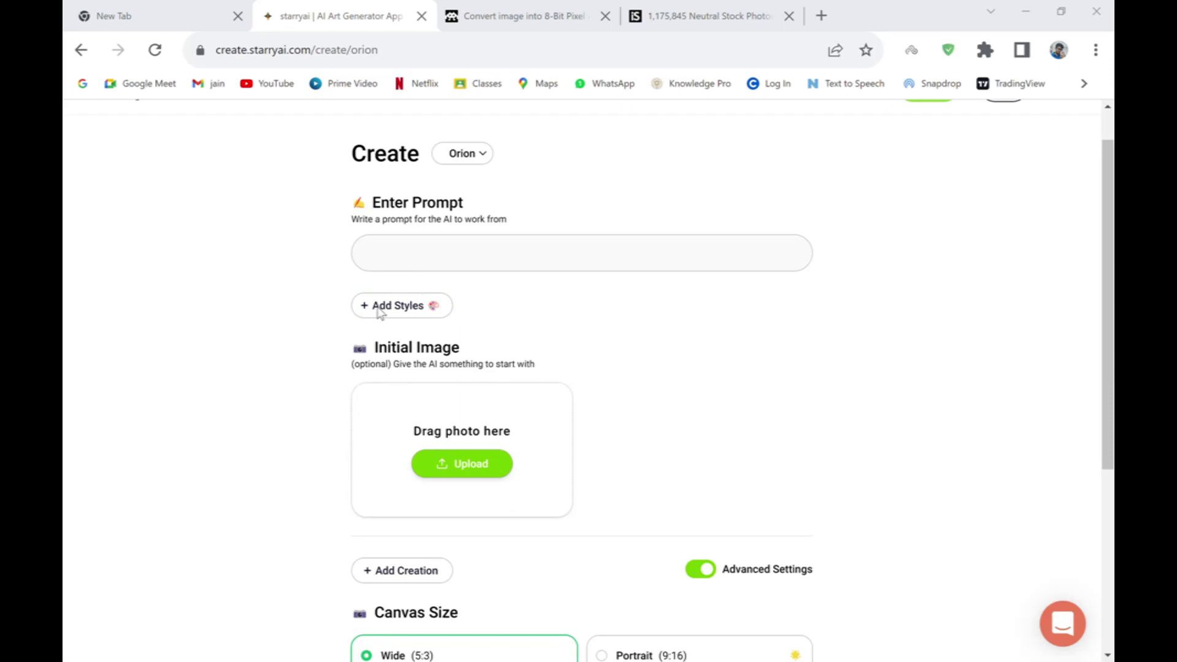
pyautogui.scroll(-5, 490, 355)
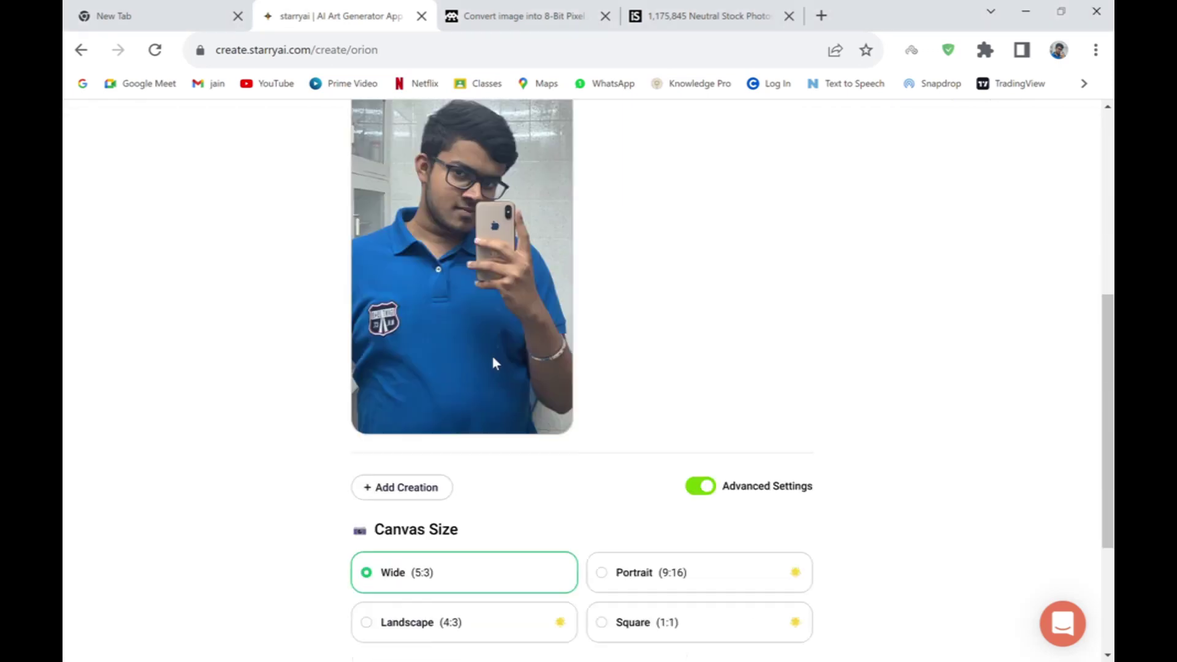
# - Try to set the canvas size to Square (1:1) and close the Pro page
pyautogui.scroll(-3, 452, 355)
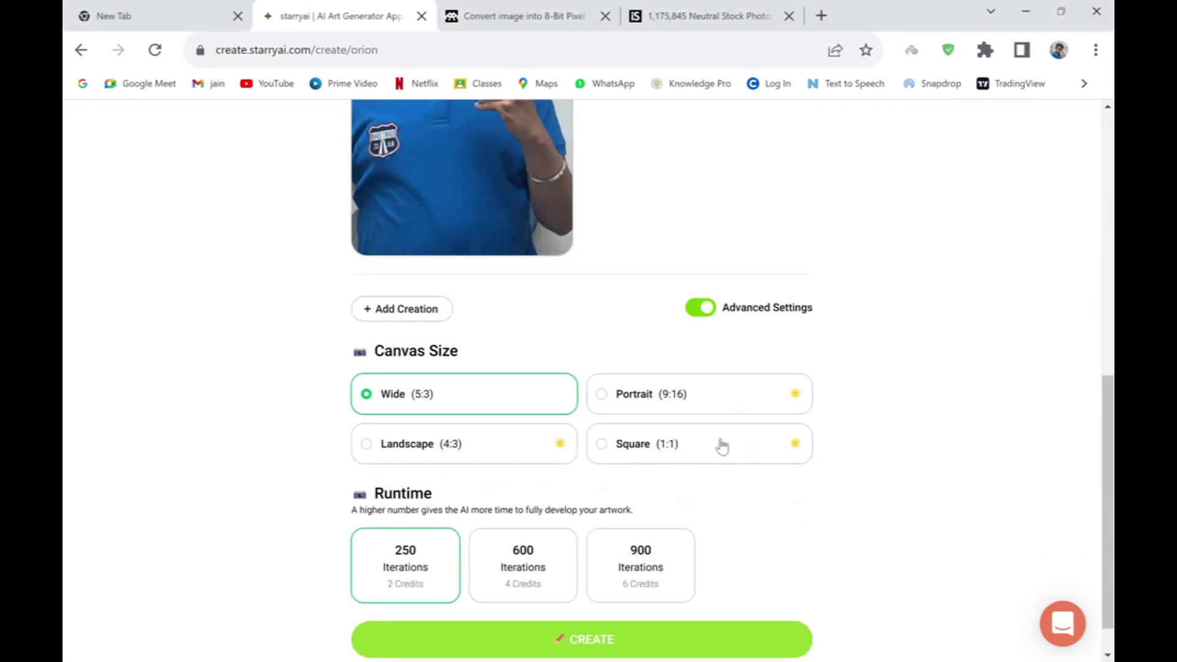
pyautogui.click(720, 446)
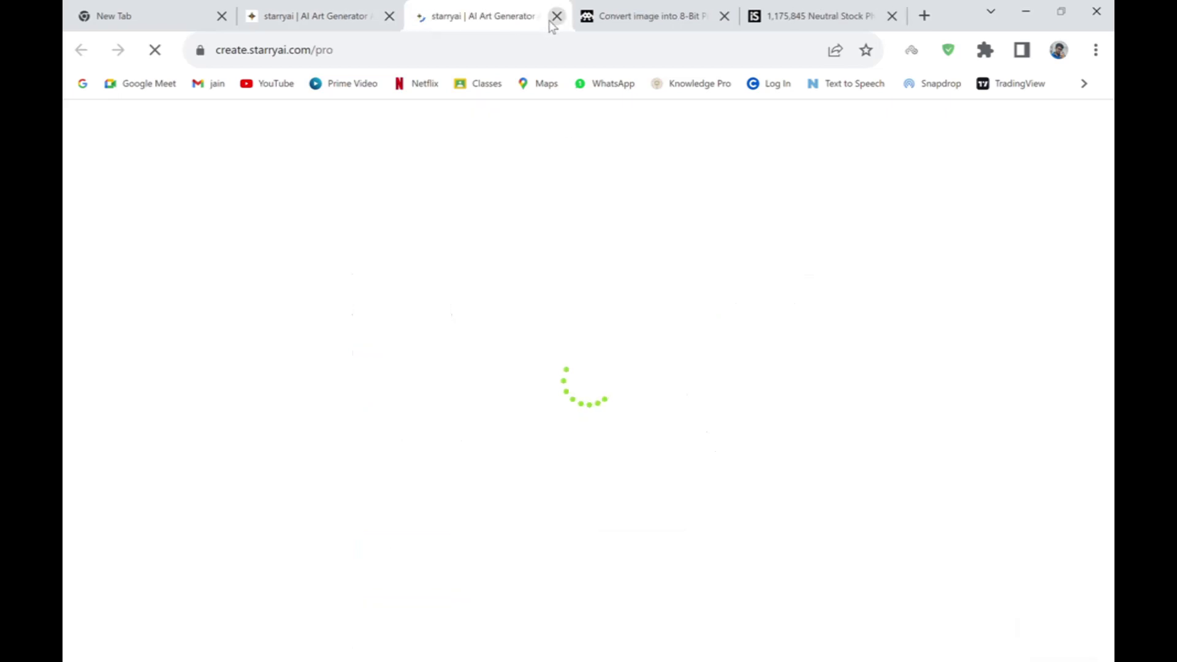
pyautogui.click(552, 18)
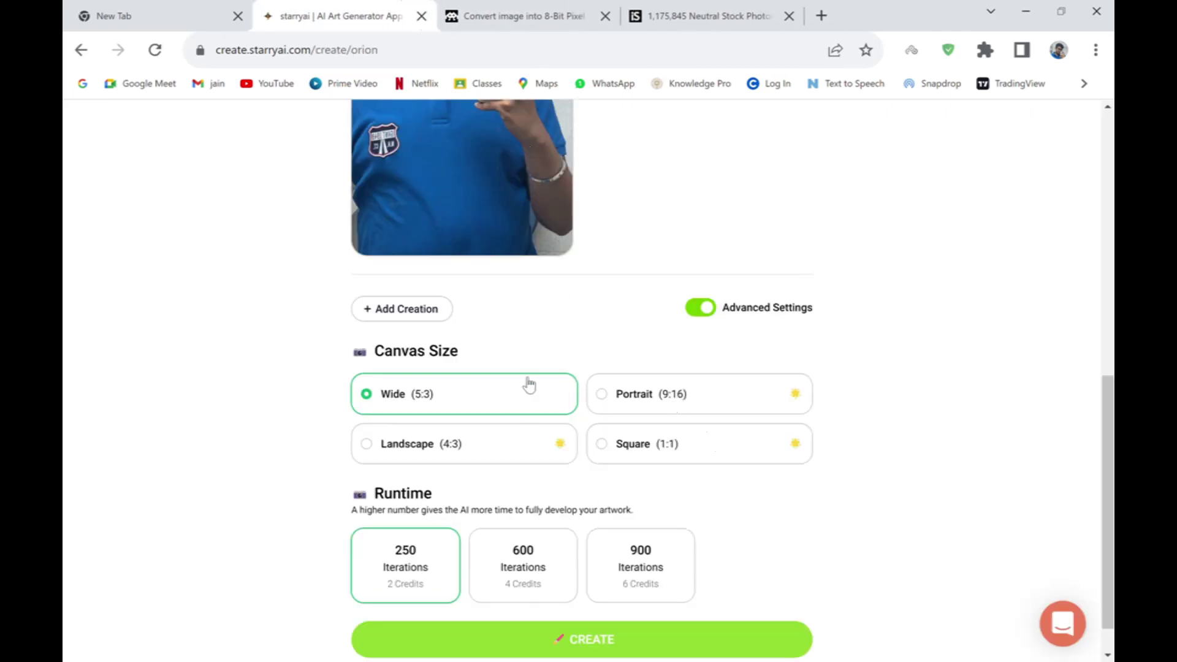
# - Browse the Popular styles for the Orion creation, add the Artstation style and close the style selection
pyautogui.scroll(10, 527, 383)
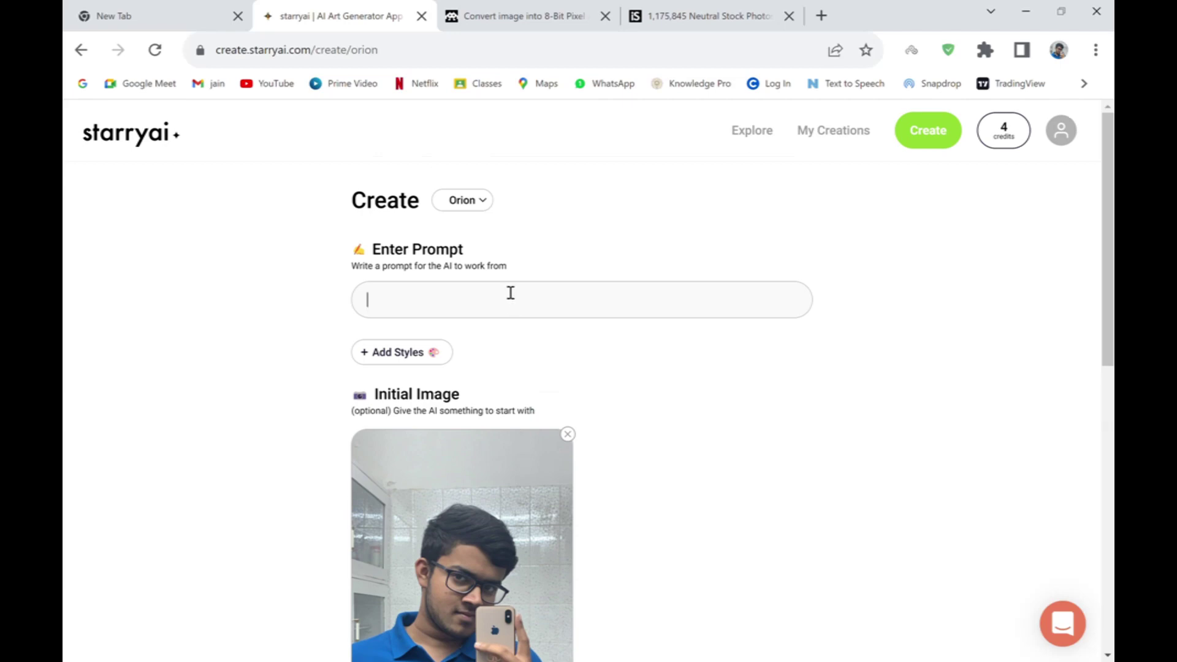
pyautogui.click(436, 355)
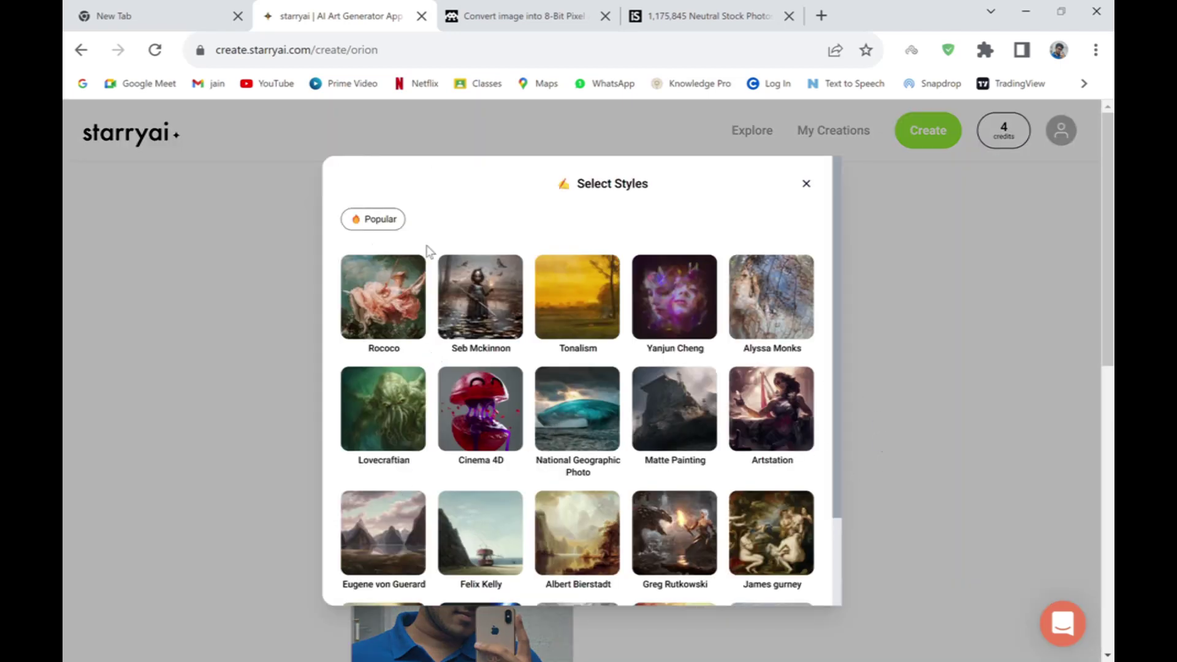
pyautogui.scroll(-2, 432, 446)
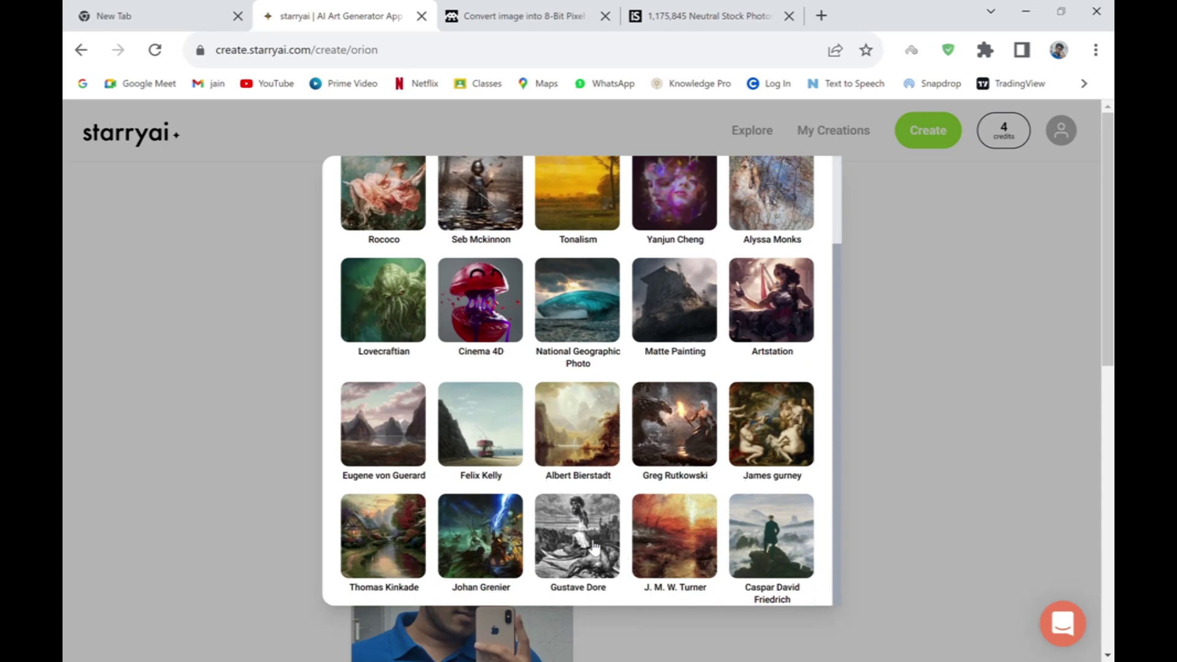
pyautogui.scroll(2, 437, 416)
pyautogui.scroll(-2, 656, 426)
pyautogui.scroll(2, 442, 392)
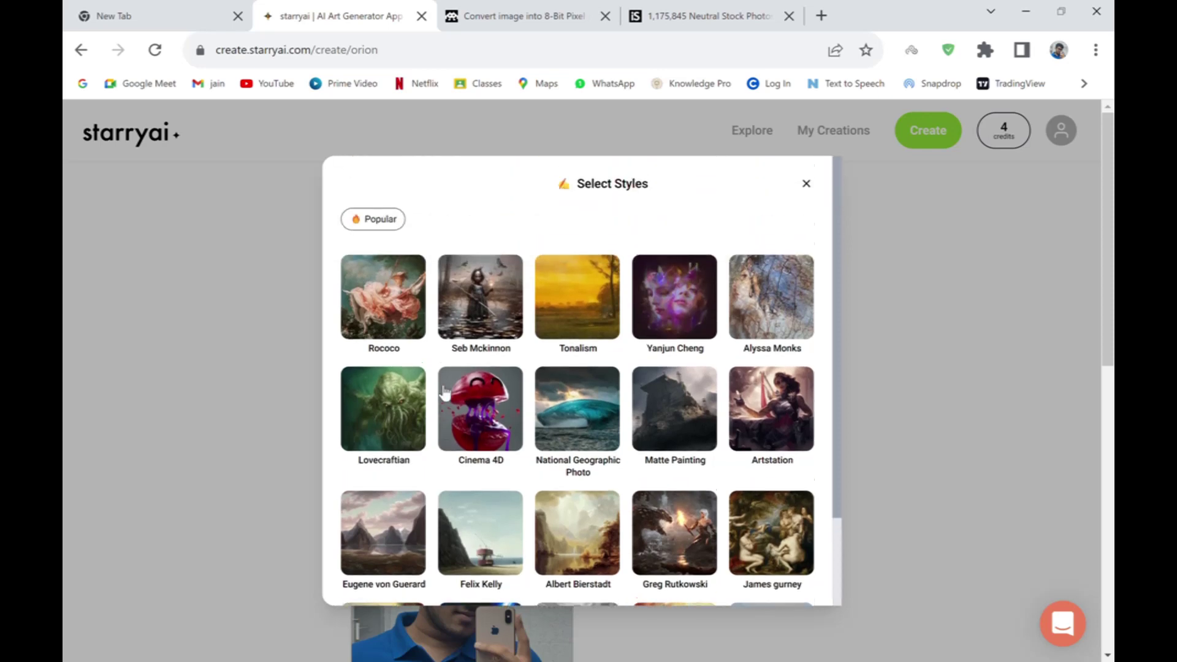
pyautogui.scroll(-2, 775, 432)
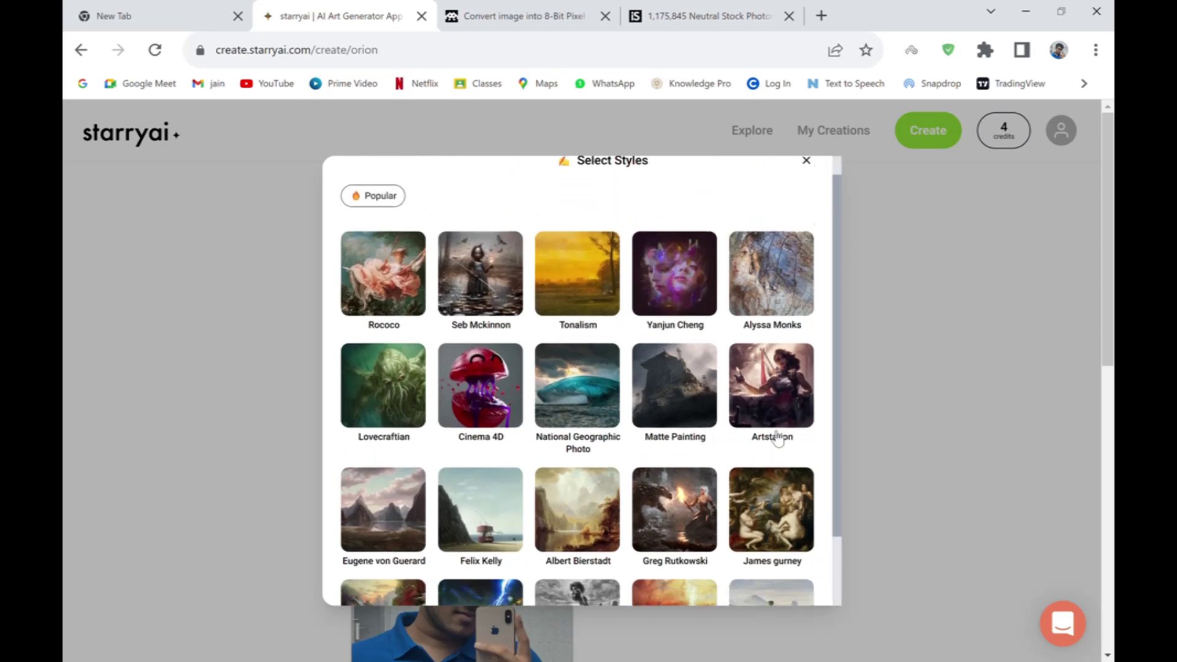
pyautogui.click(774, 340)
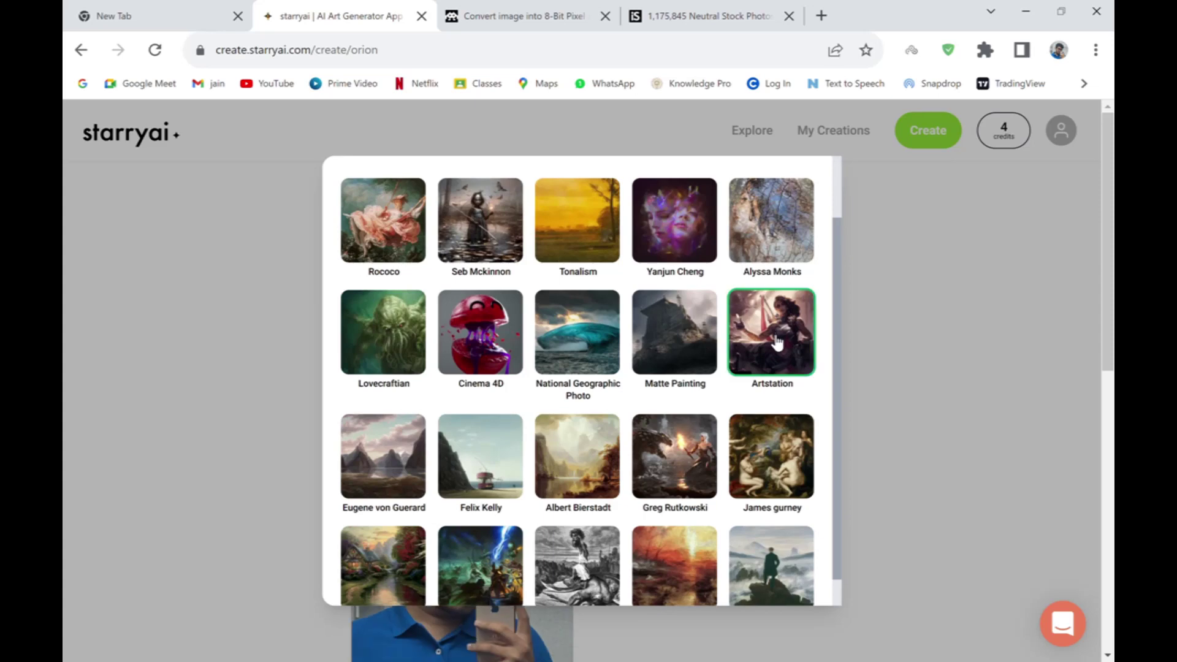
pyautogui.scroll(-1, 800, 446)
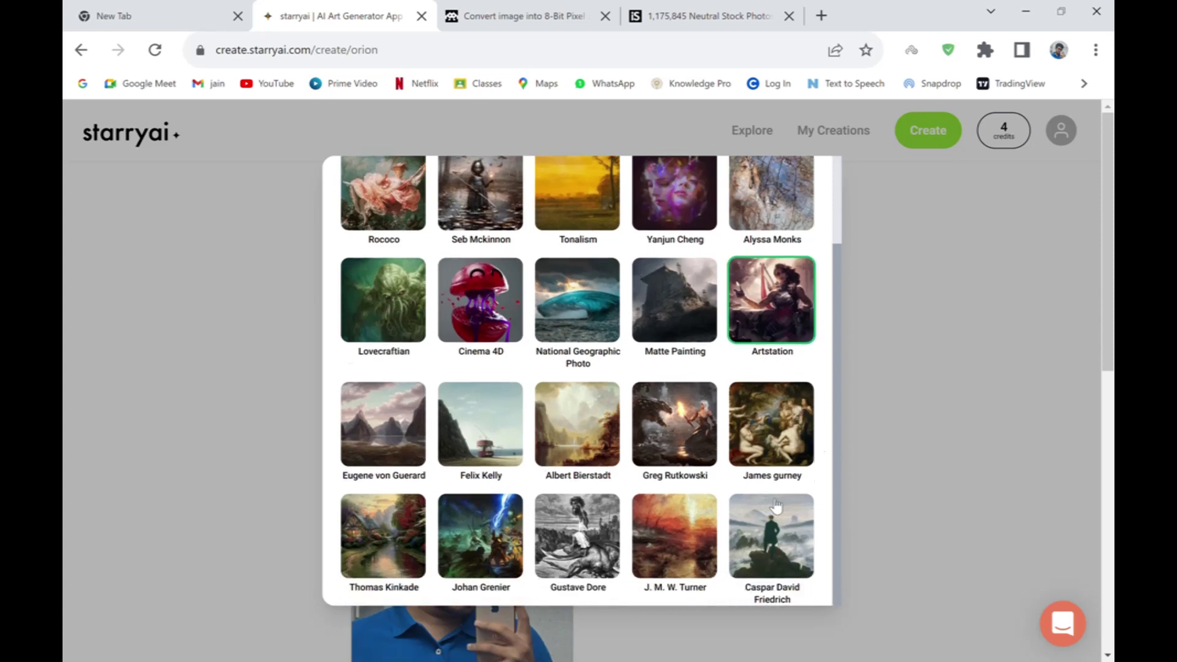
pyautogui.click(940, 454)
pyautogui.scroll(-8, 599, 455)
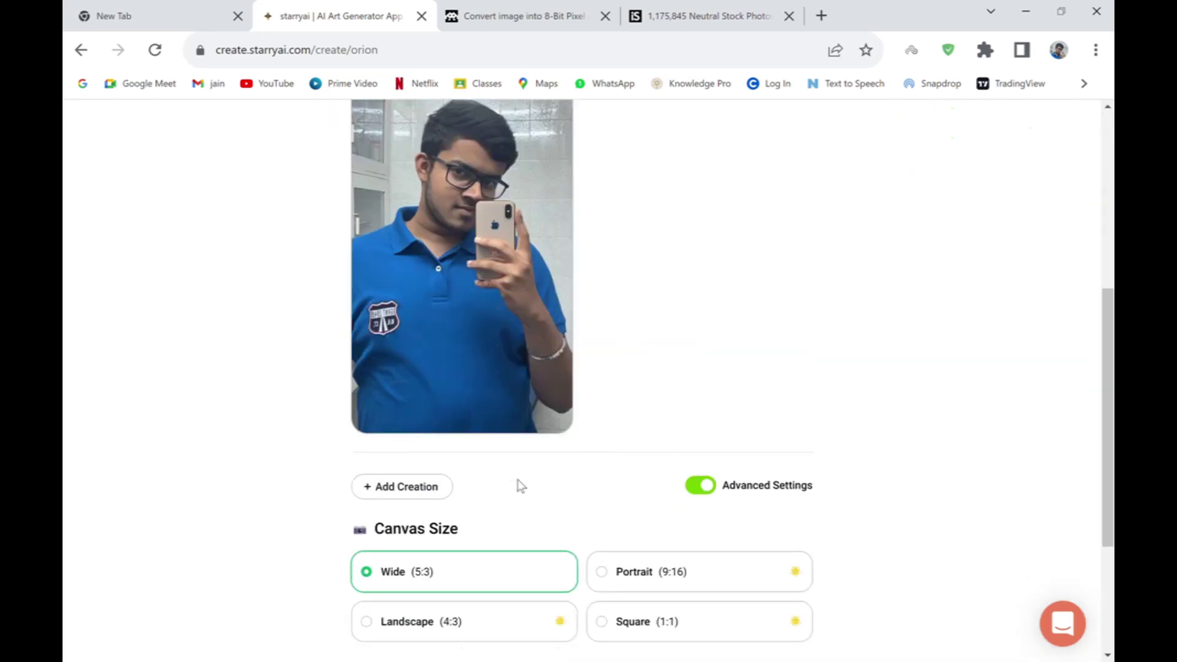
# - Enter the prompt "Human" for the Orion creation and generate it with 250 iterations
pyautogui.click(555, 599)
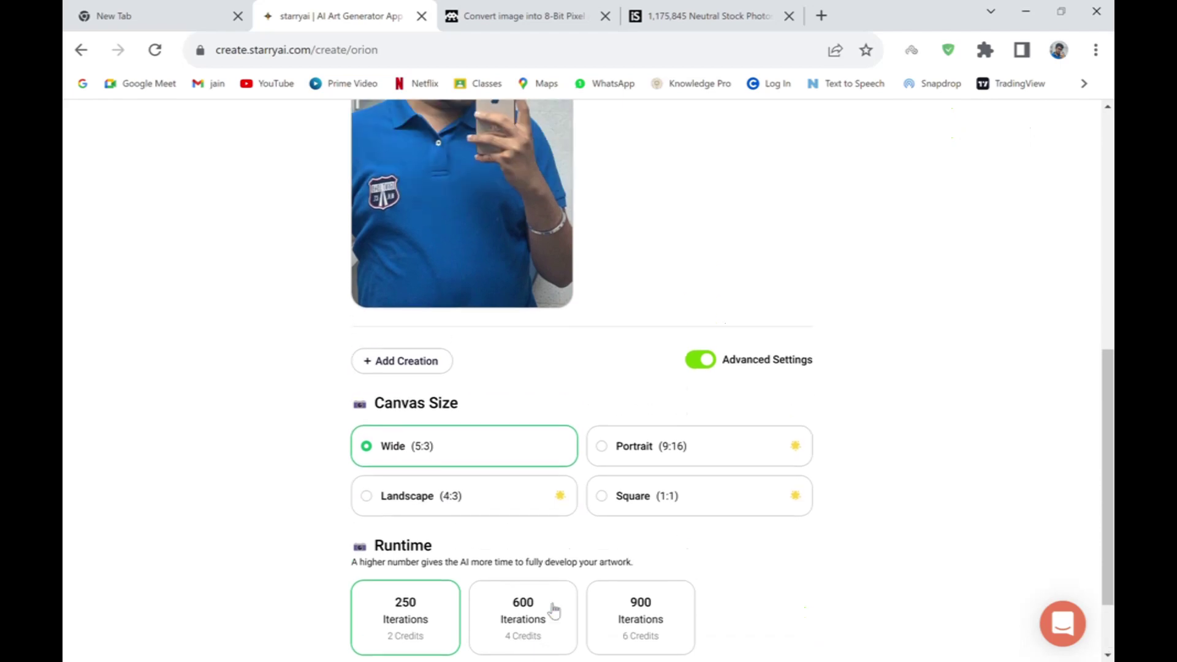
pyautogui.click(417, 171)
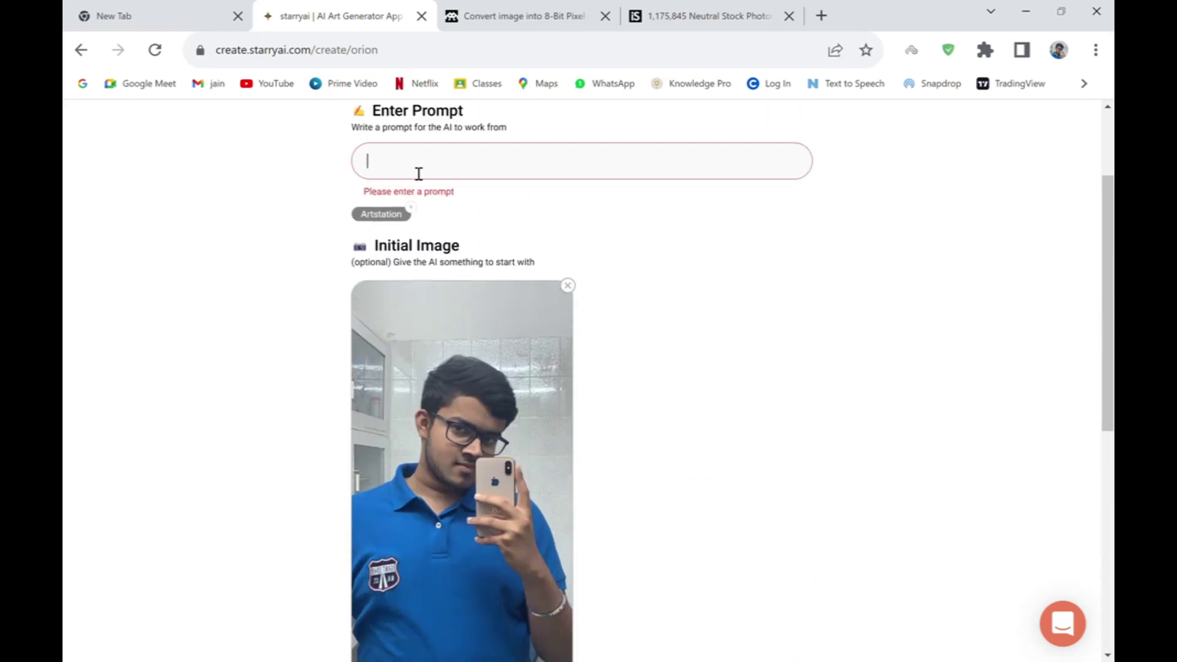
pyautogui.write('Human')
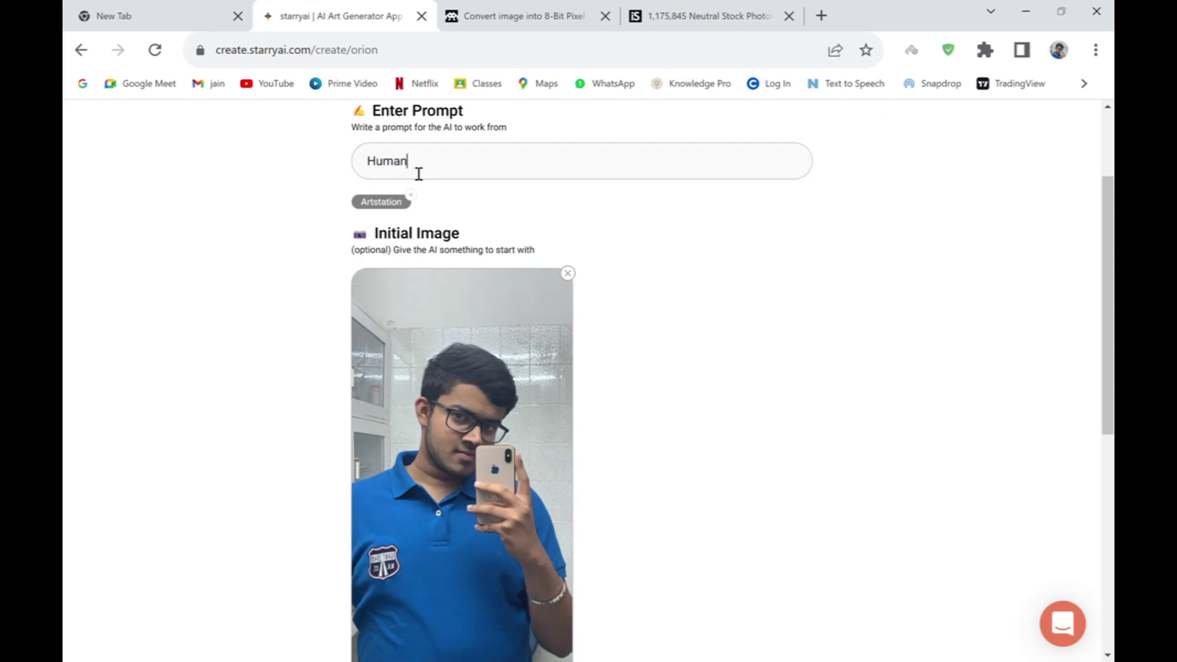
pyautogui.scroll(-7, 554, 412)
pyautogui.click(589, 596)
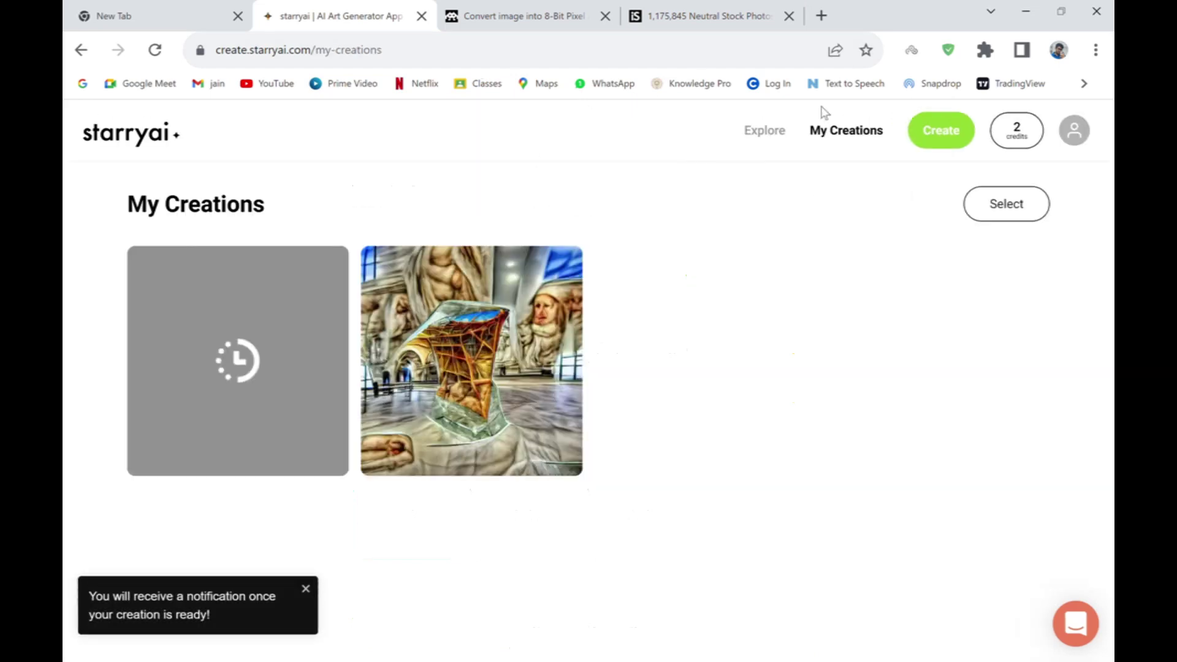
# - Start a new creation with the Altair AI and enter the prompt "Trees"
pyautogui.click(965, 142)
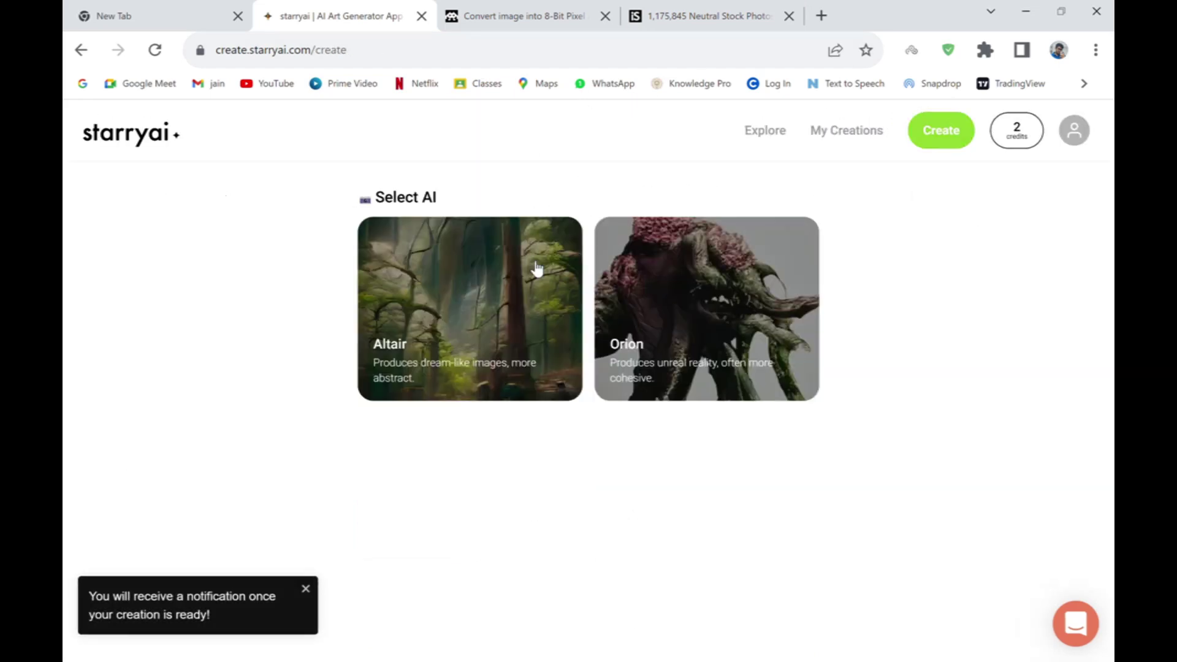
pyautogui.click(551, 284)
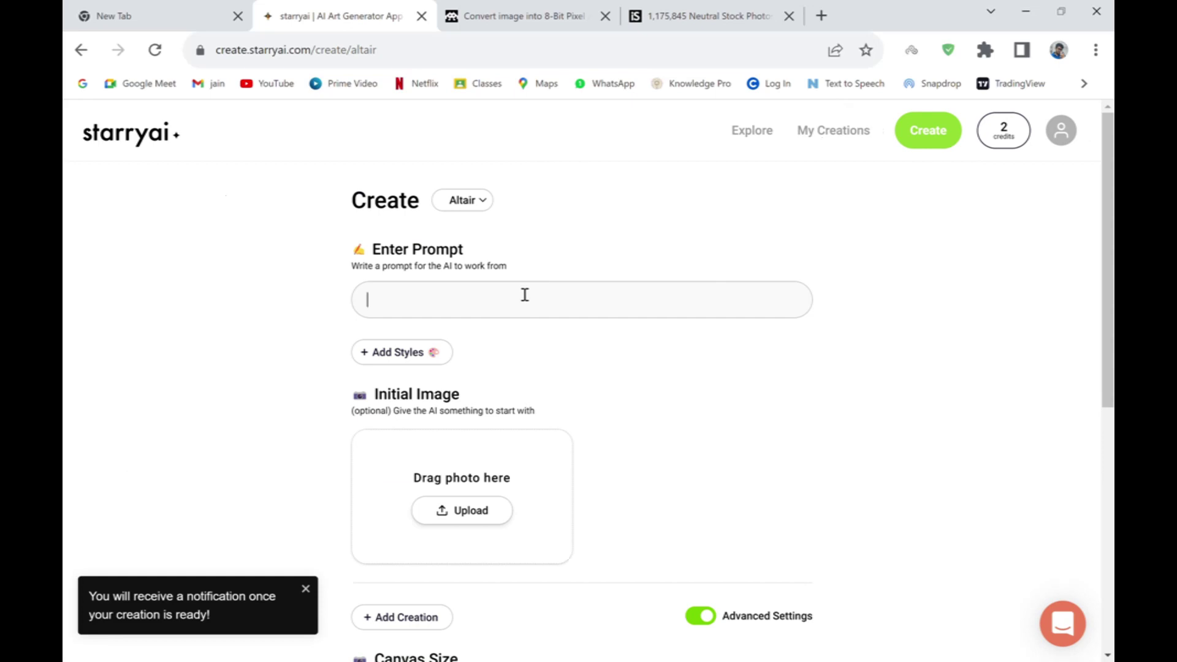
pyautogui.write('Trees')
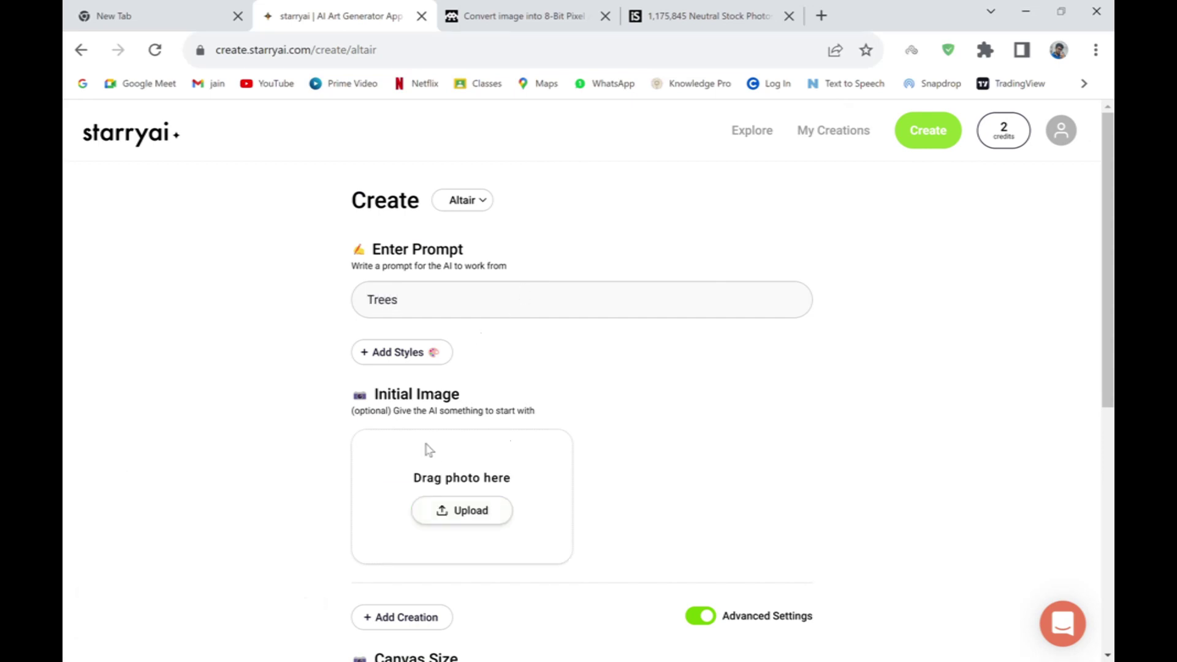
# - Add the Popular style 8k resolution and the artist style Thomas Kinkade to the Trees creation
pyautogui.click(432, 359)
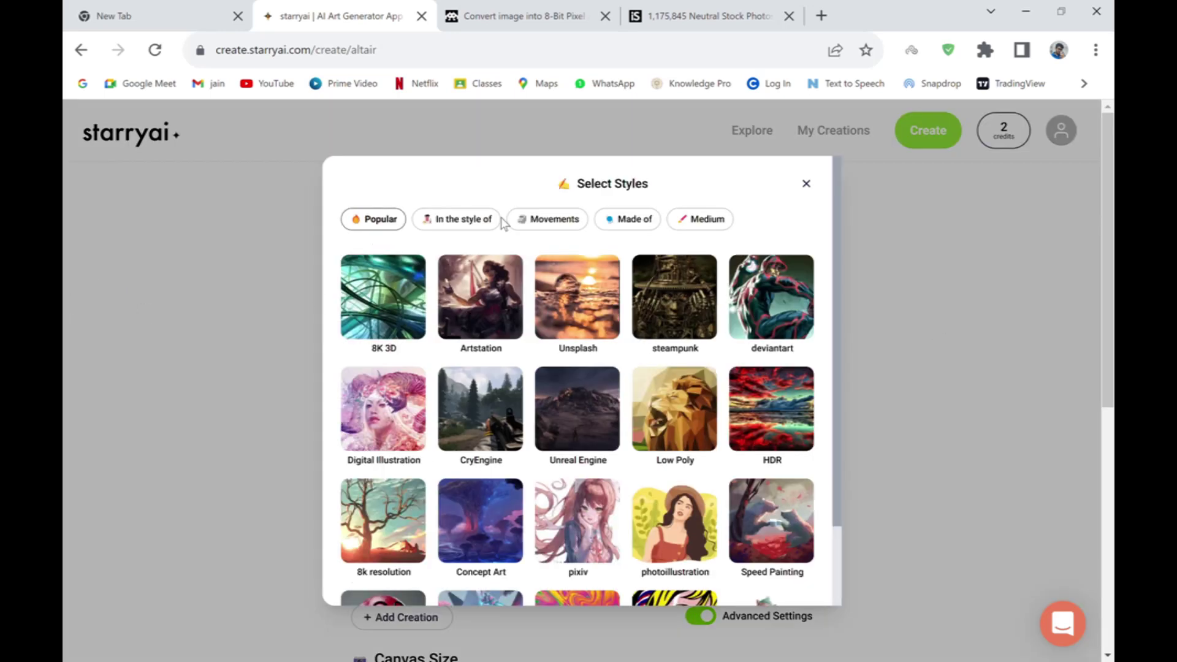
pyautogui.scroll(-2, 585, 407)
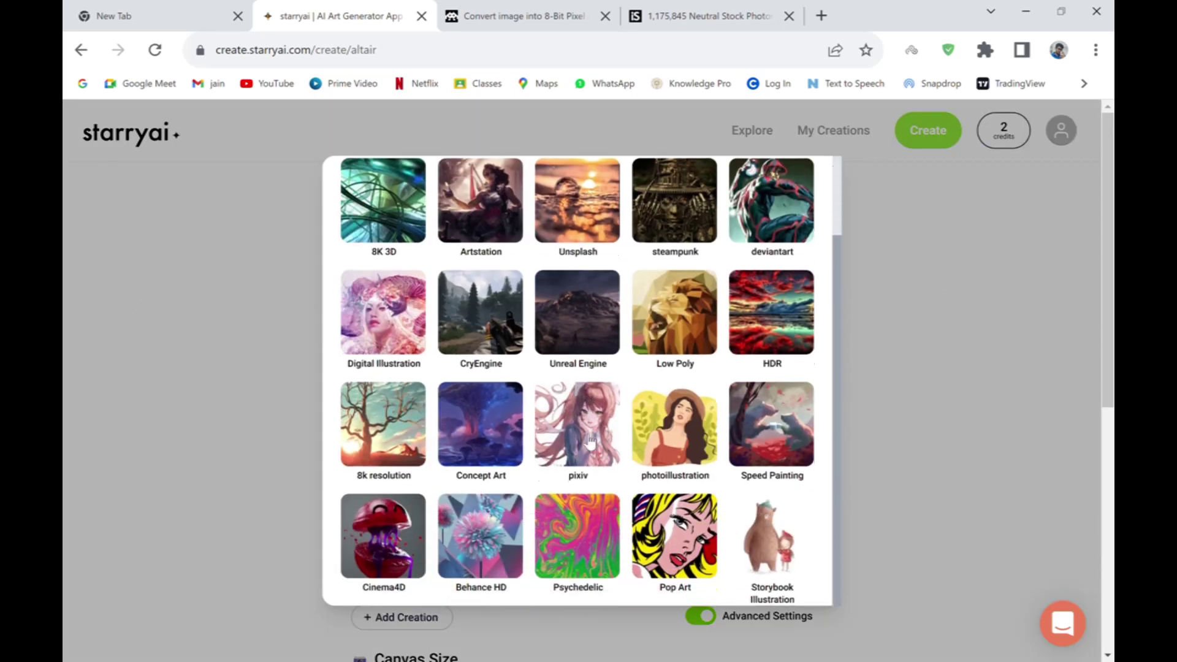
pyautogui.click(381, 435)
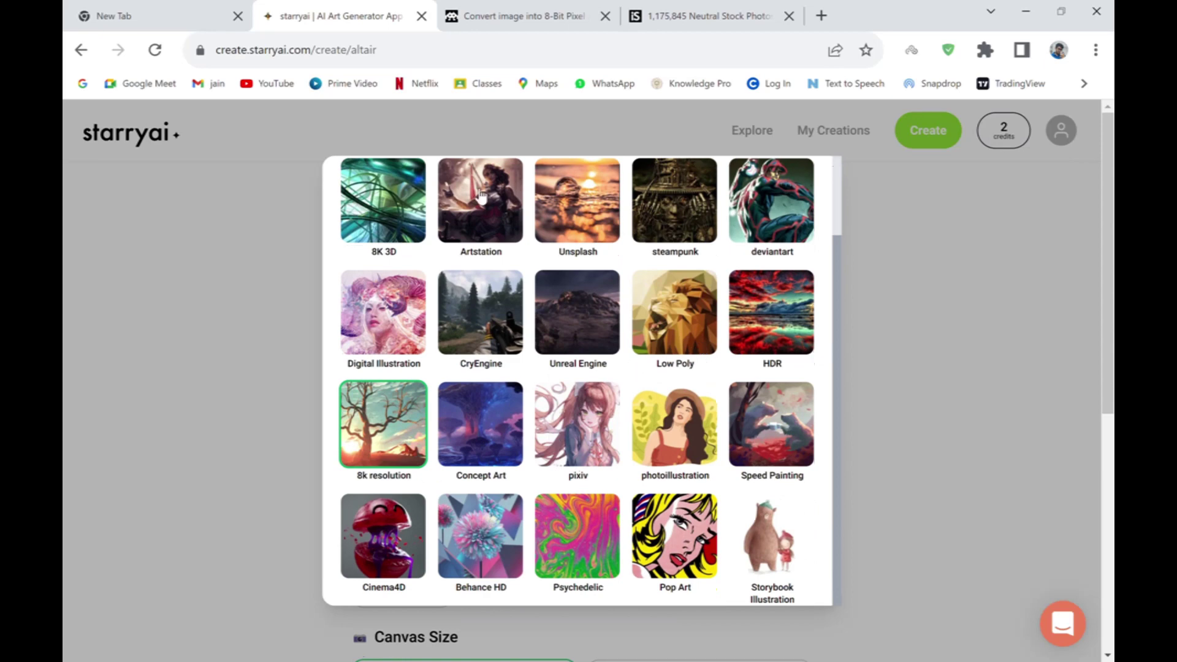
pyautogui.scroll(2, 461, 198)
pyautogui.click(460, 218)
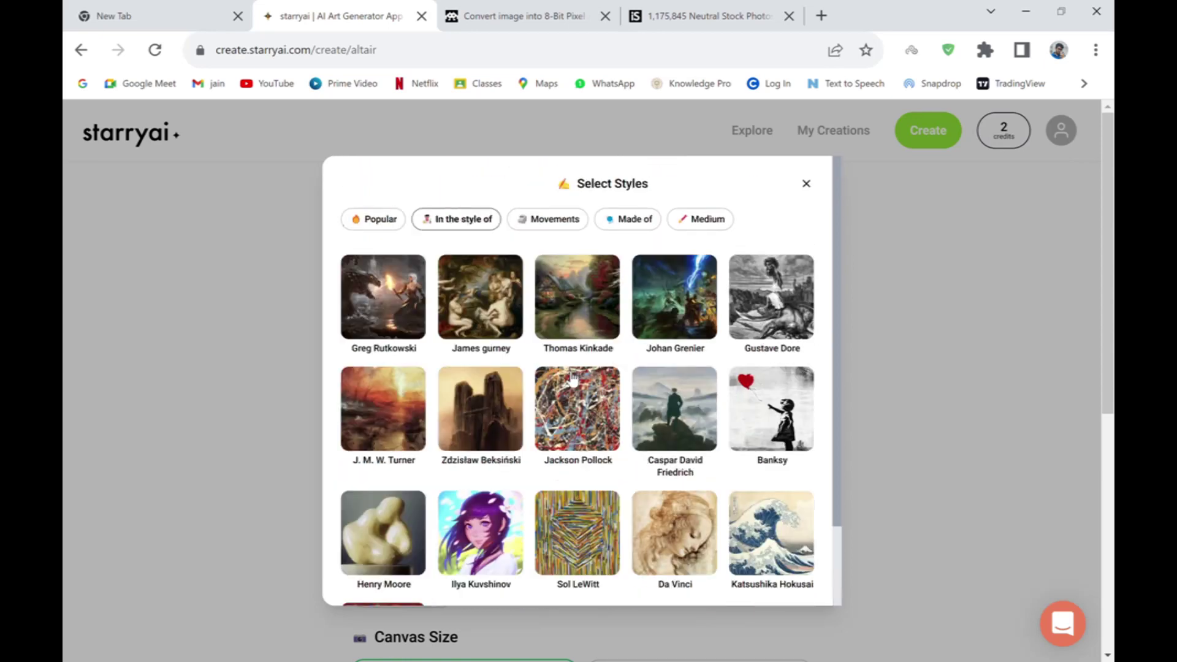
pyautogui.scroll(-2, 573, 380)
pyautogui.scroll(2, 484, 466)
pyautogui.click(598, 305)
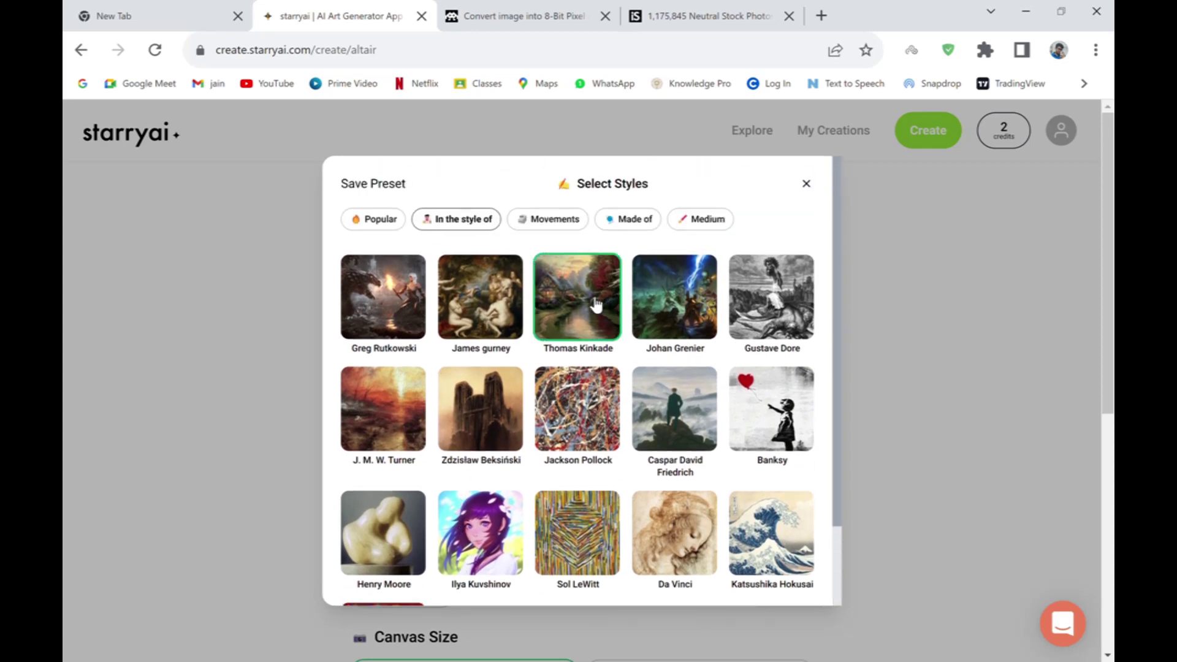
# - Browse the Movements styles, and add the Made of styles Cardboard and Vines
pyautogui.click(535, 228)
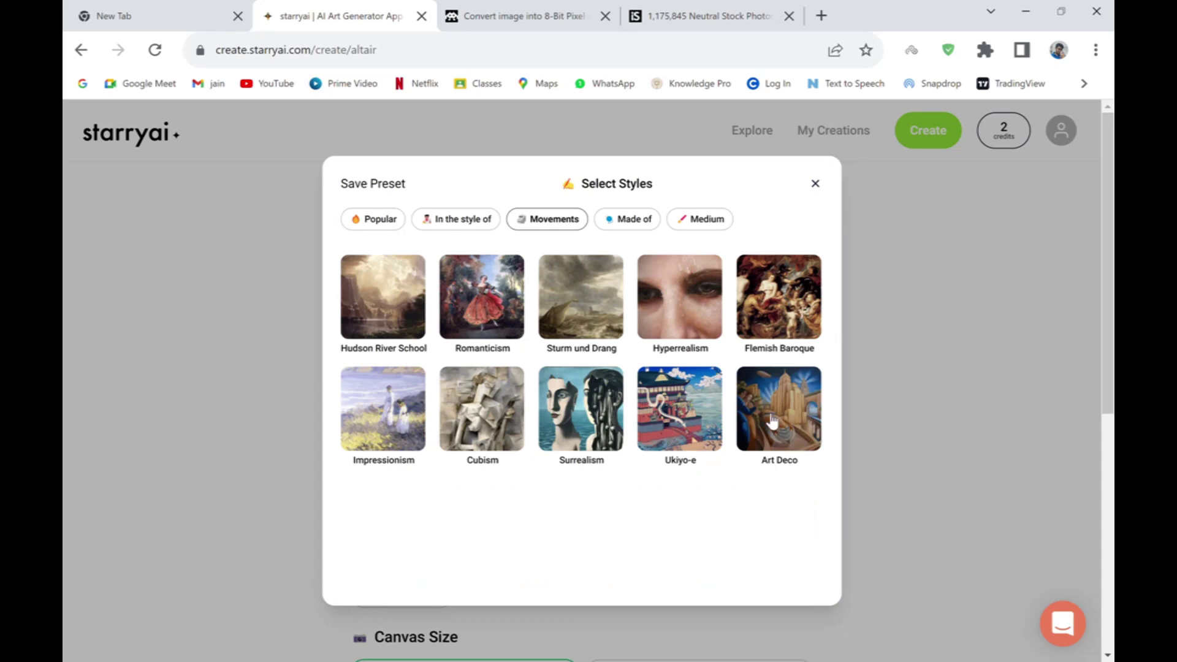
pyautogui.click(635, 220)
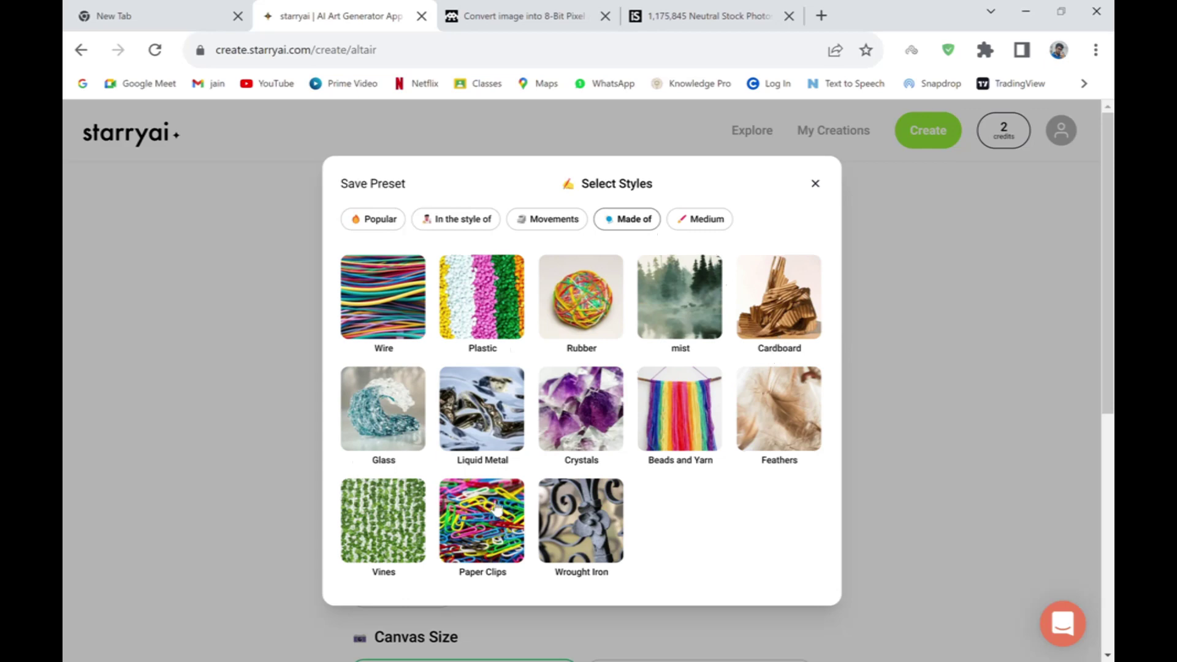
pyautogui.click(804, 348)
pyautogui.click(388, 545)
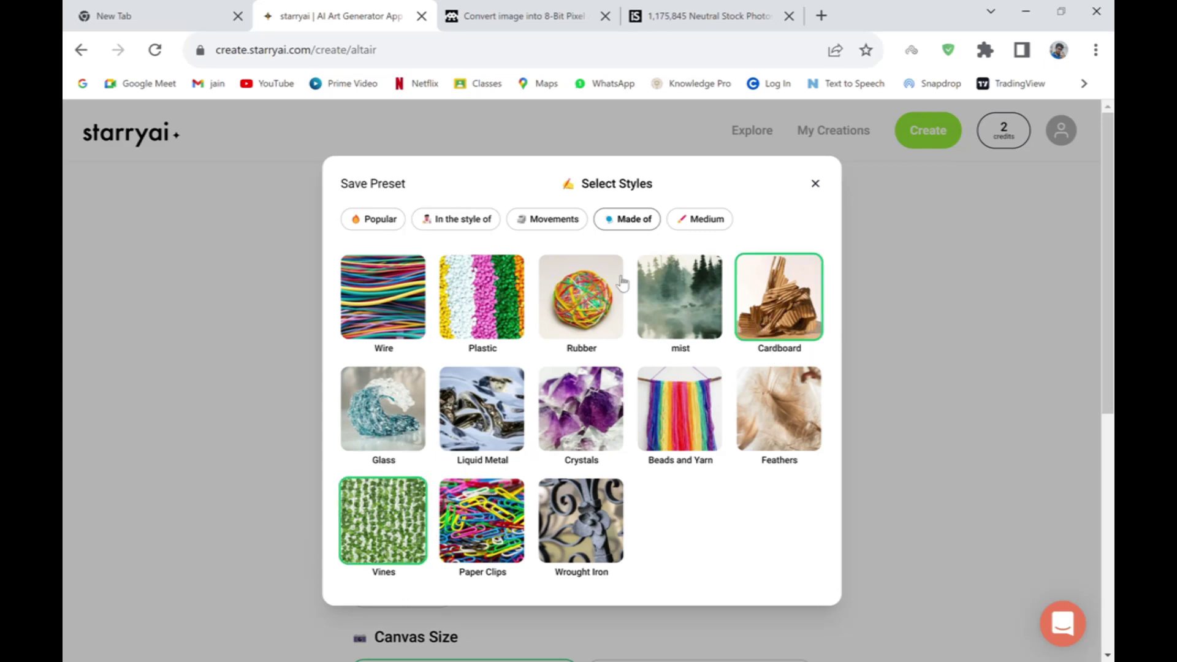
# - Add the Medium style Pencil Sketch and close the style selection
pyautogui.click(682, 224)
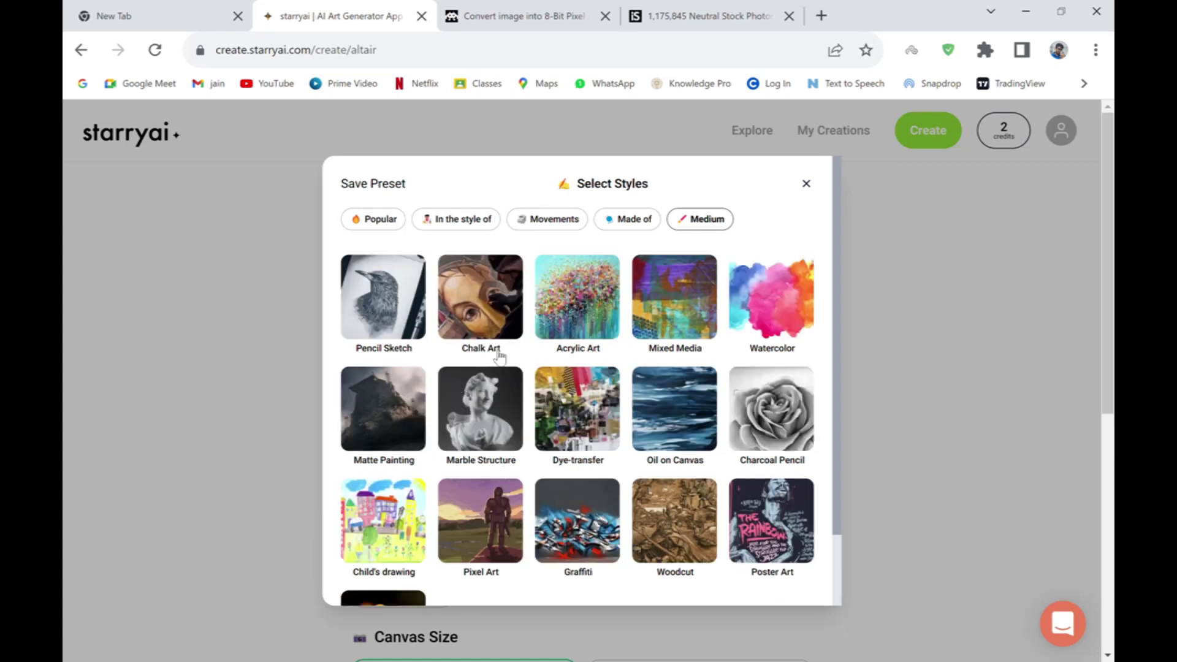
pyautogui.click(424, 296)
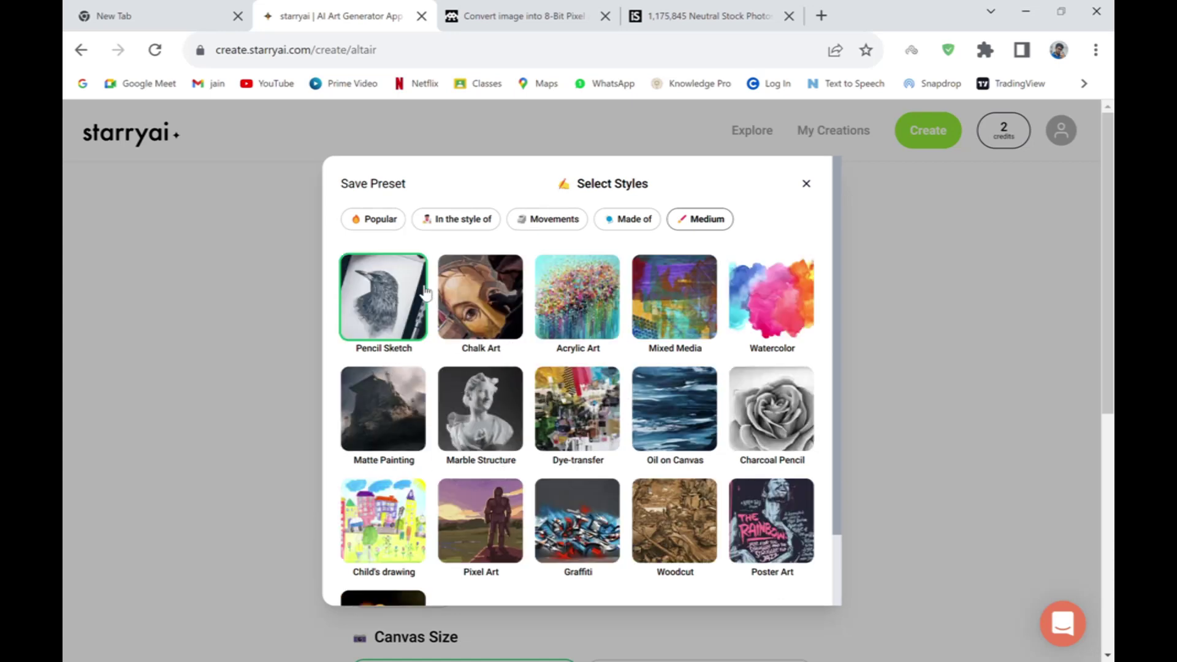
pyautogui.click(935, 182)
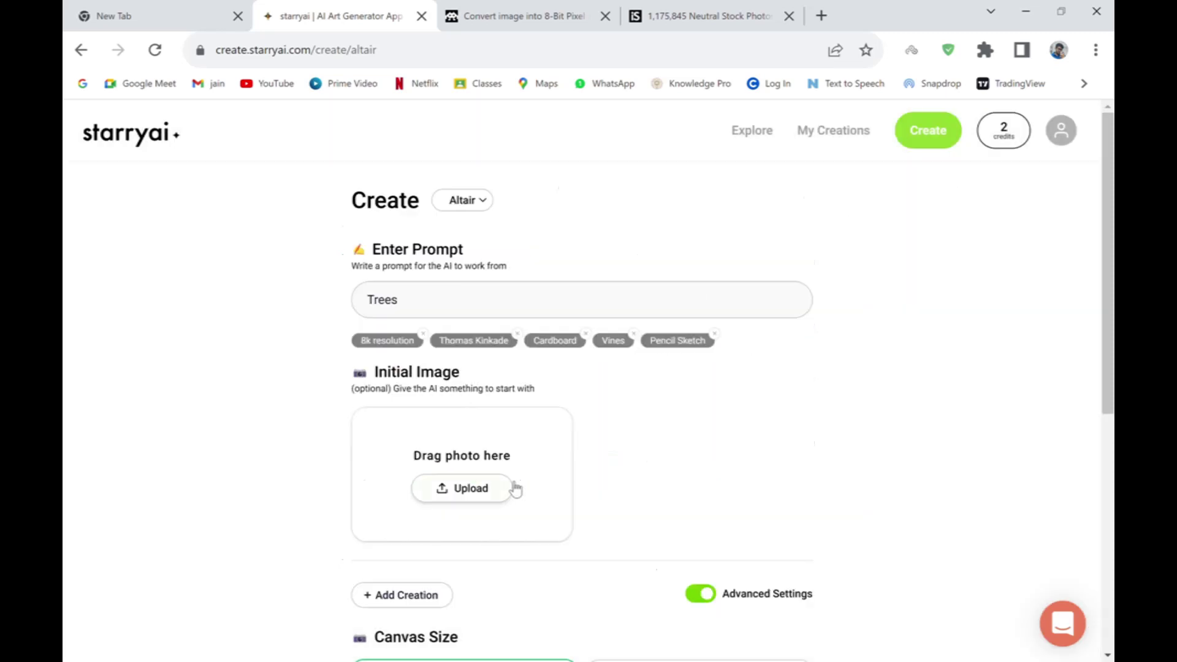
# - Choose the Artwork model for the Trees creation and generate it as a Square (1:1) image with 200 iterations
pyautogui.scroll(-7, 515, 488)
pyautogui.click(696, 386)
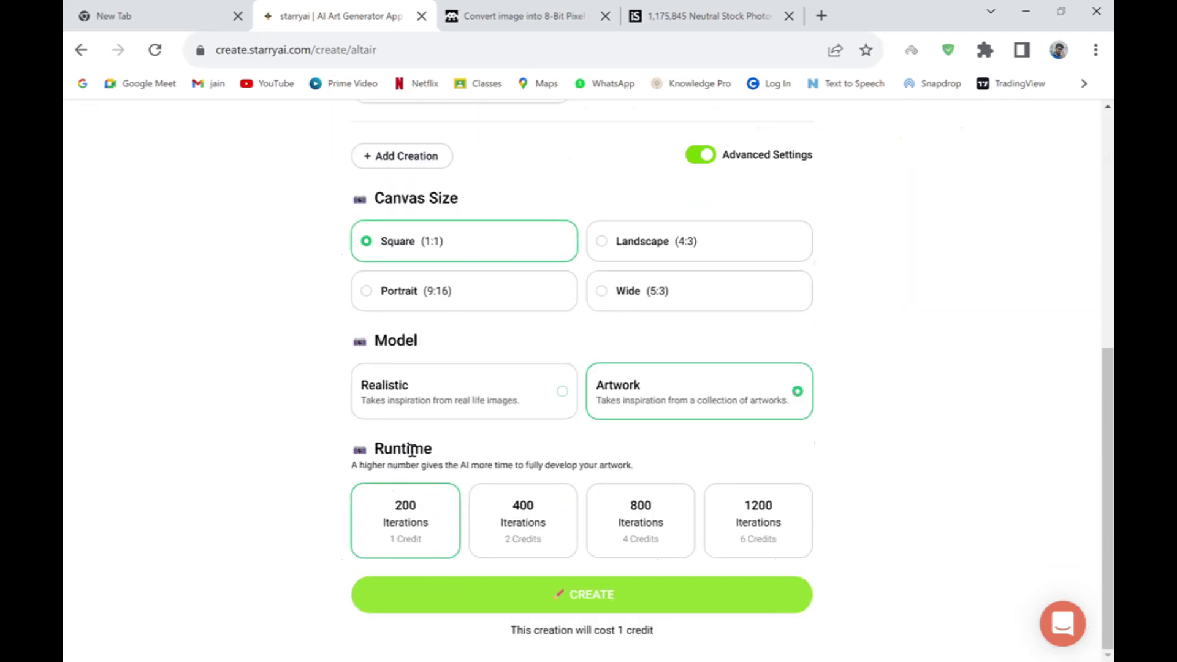
pyautogui.click(607, 598)
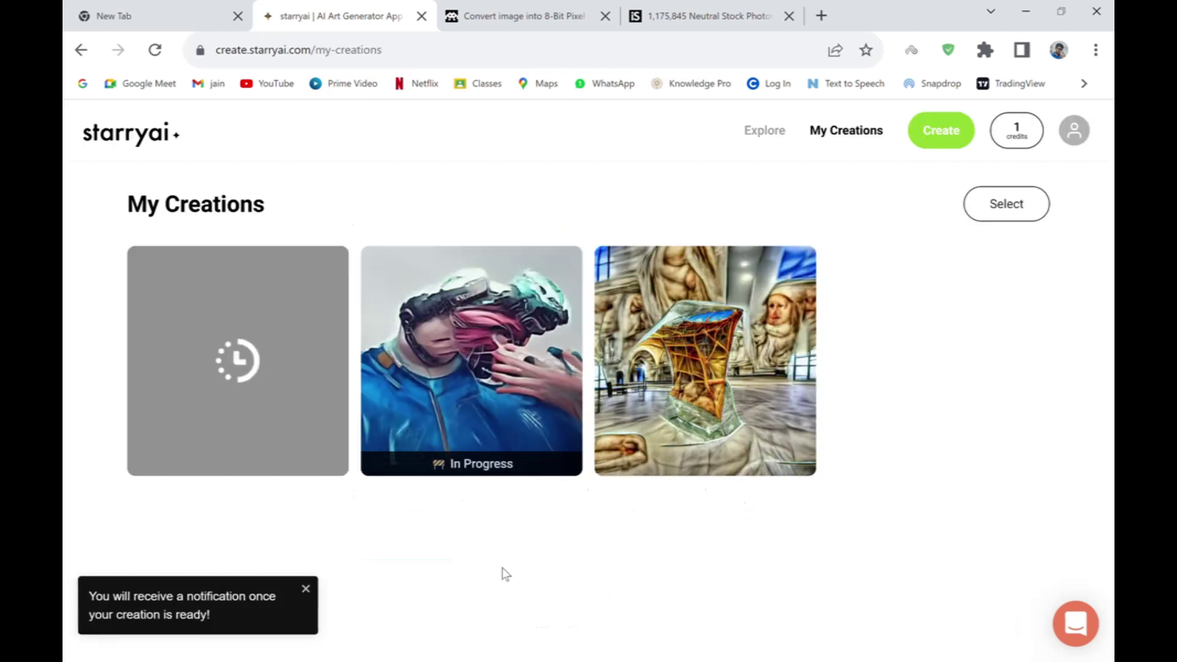
# - Check the details of the Human and Trees creations in progress and return to the list of creations
pyautogui.click(501, 454)
pyautogui.scroll(-4, 684, 372)
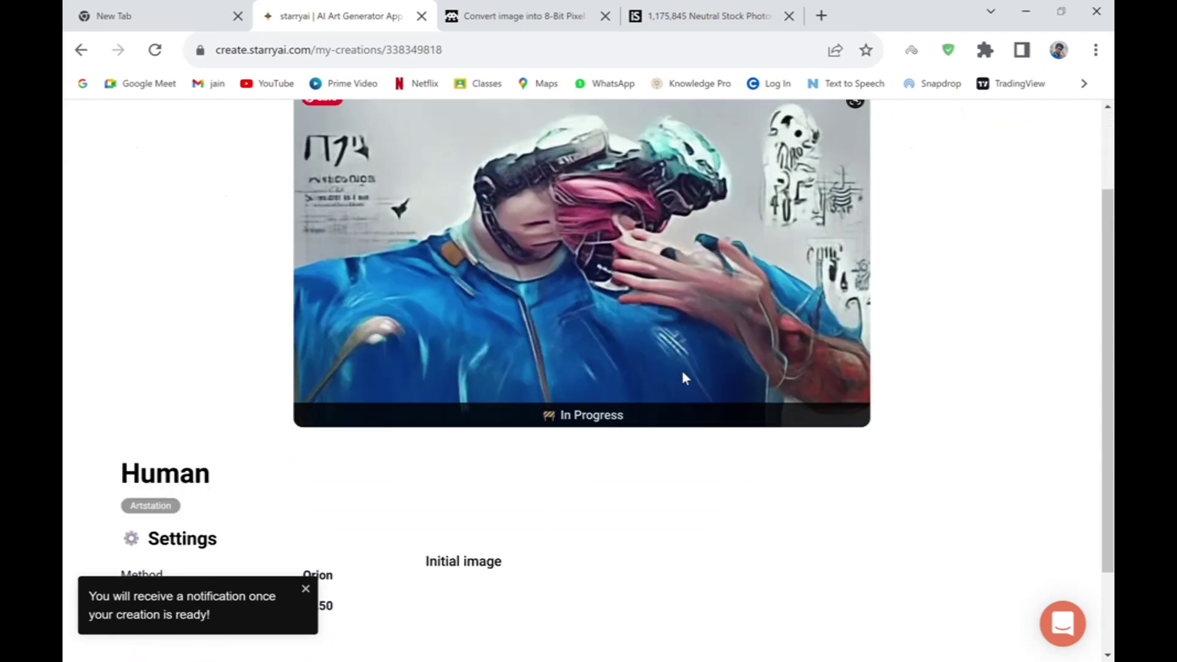
pyautogui.scroll(4, 684, 380)
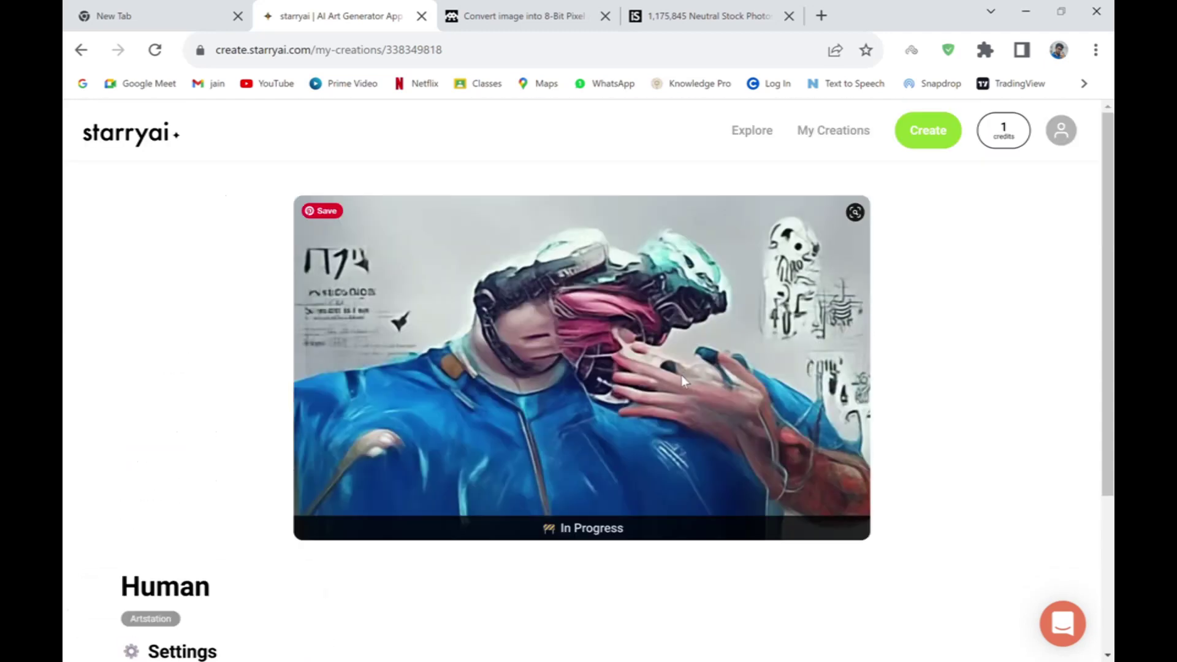
pyautogui.scroll(-1, 684, 380)
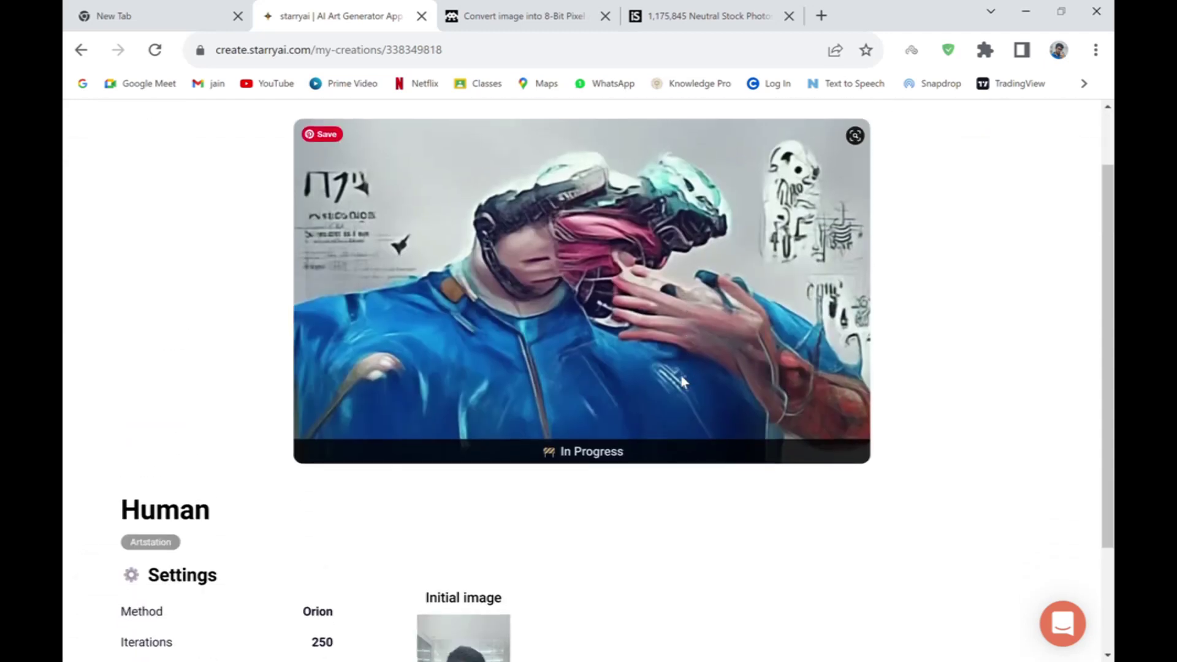
pyautogui.scroll(1, 683, 380)
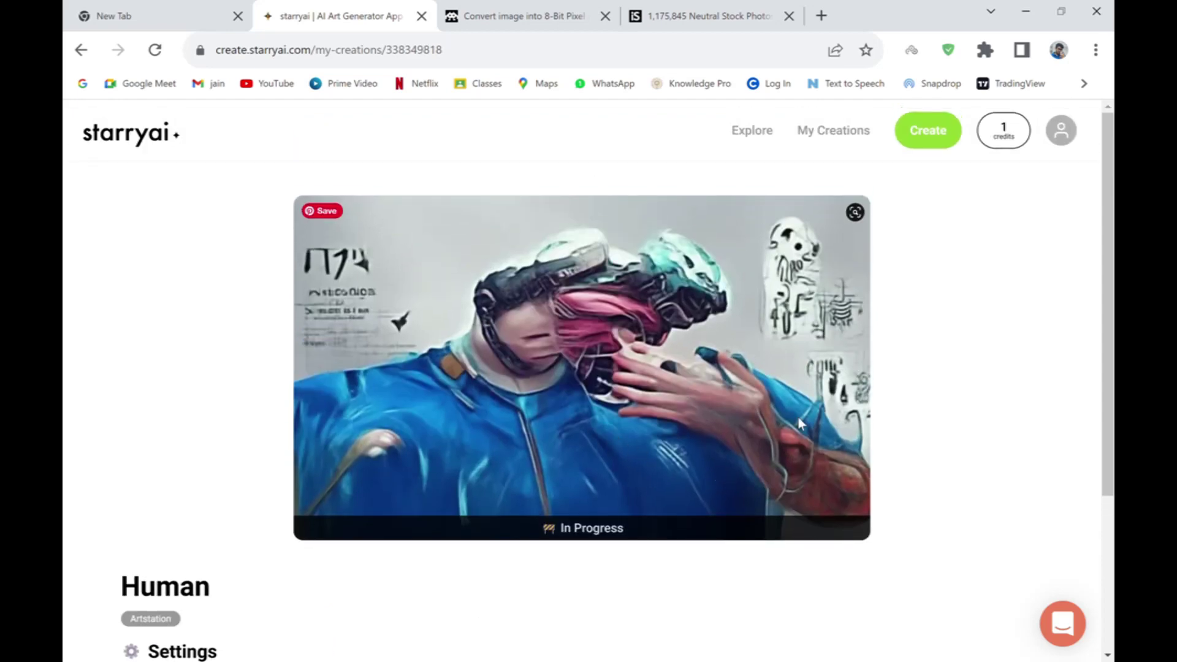
pyautogui.click(857, 140)
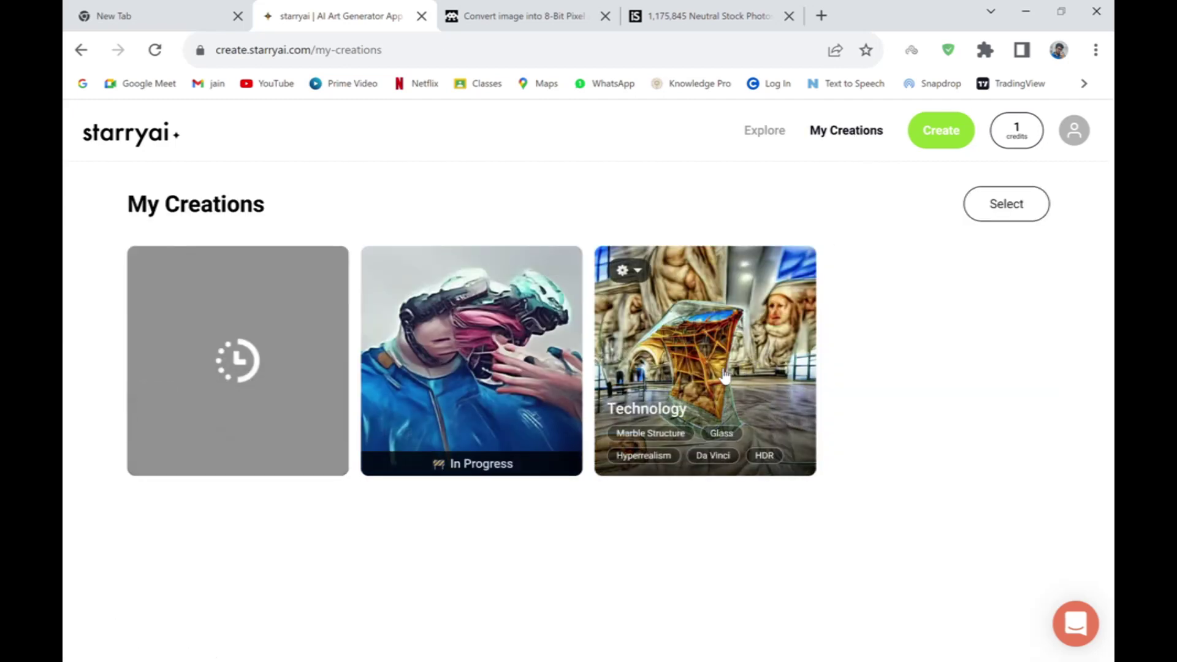
pyautogui.click(293, 393)
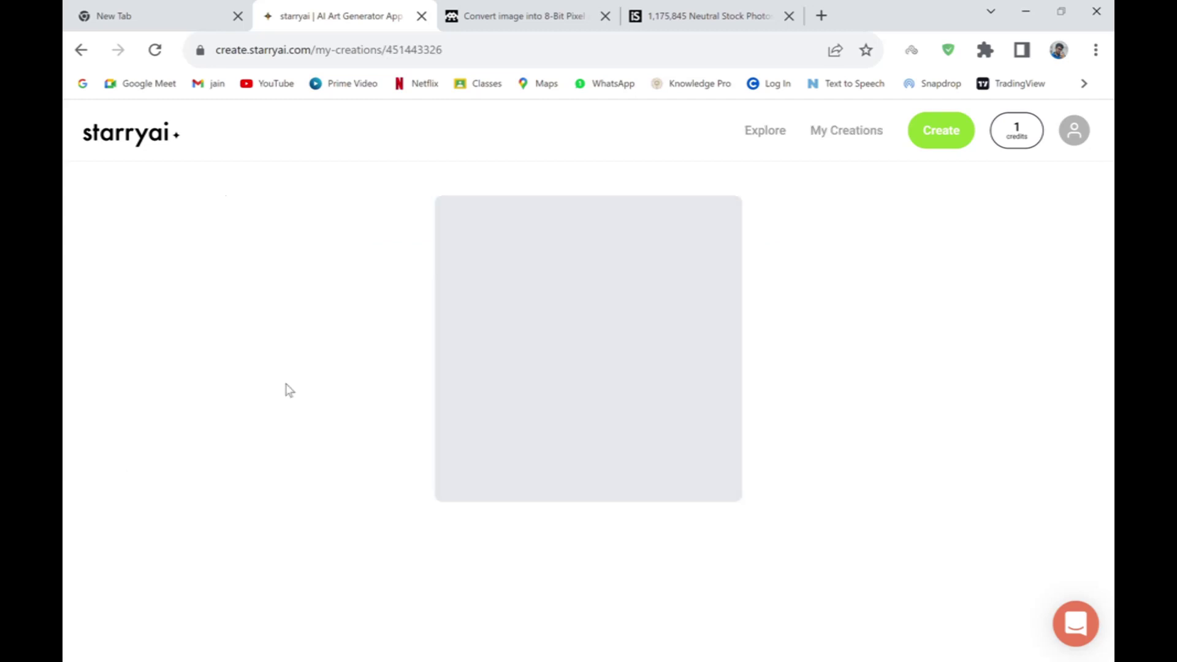
pyautogui.click(865, 140)
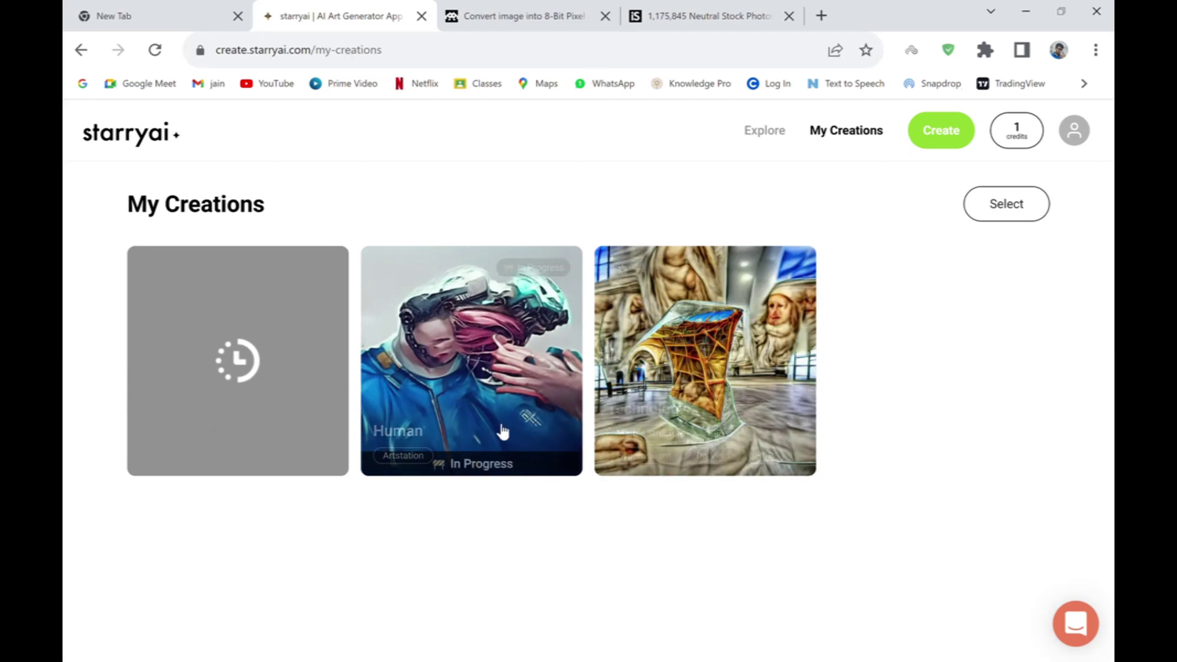
# - Switch to img8bit.com and examine the 8-bit pixel art converter page and its image upload area
pyautogui.click(450, 12)
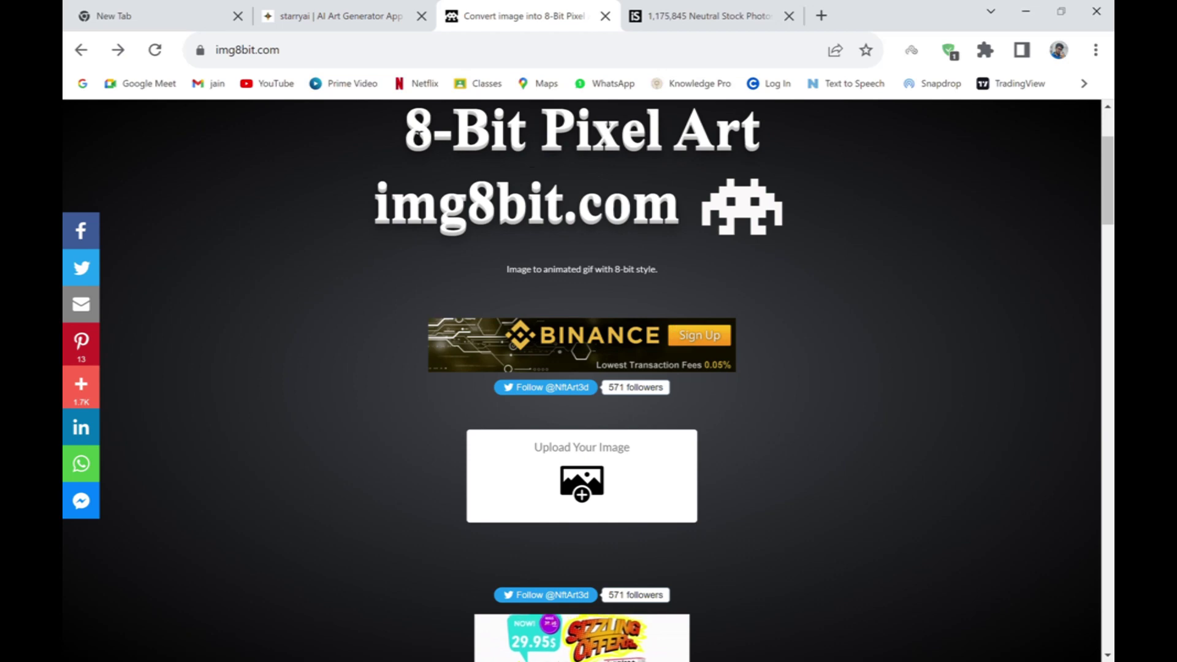
pyautogui.moveTo(599, 168); pyautogui.dragTo(603, 168)
pyautogui.tripleClick(604, 168)
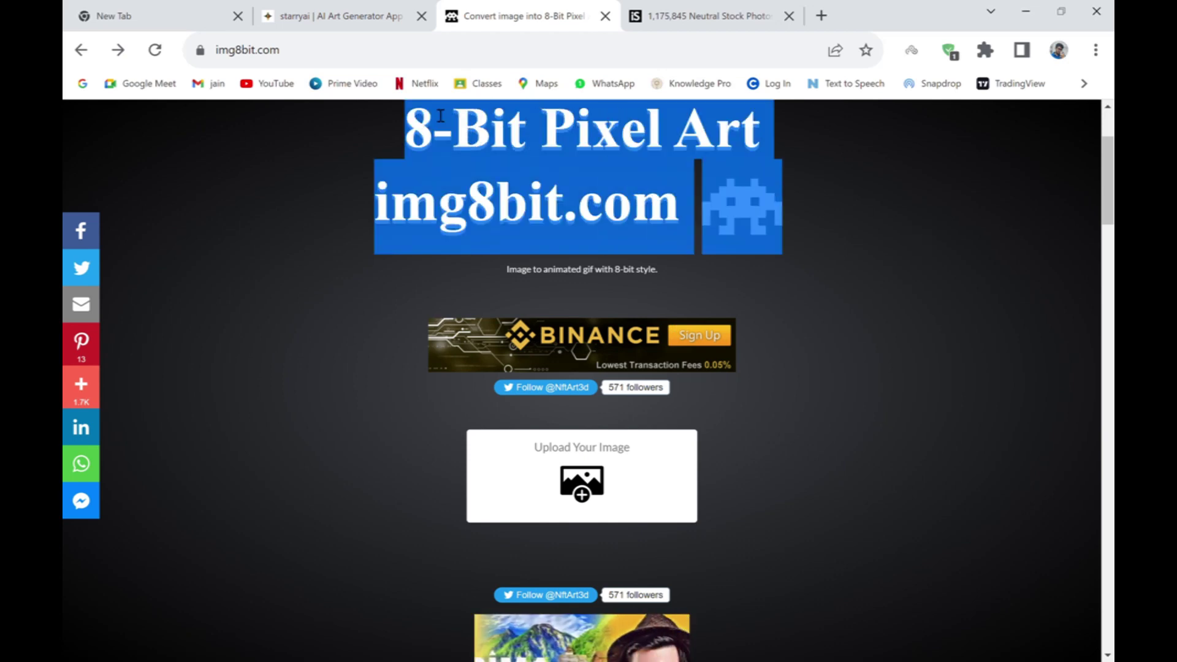
pyautogui.click(350, 152)
pyautogui.scroll(-4, 661, 289)
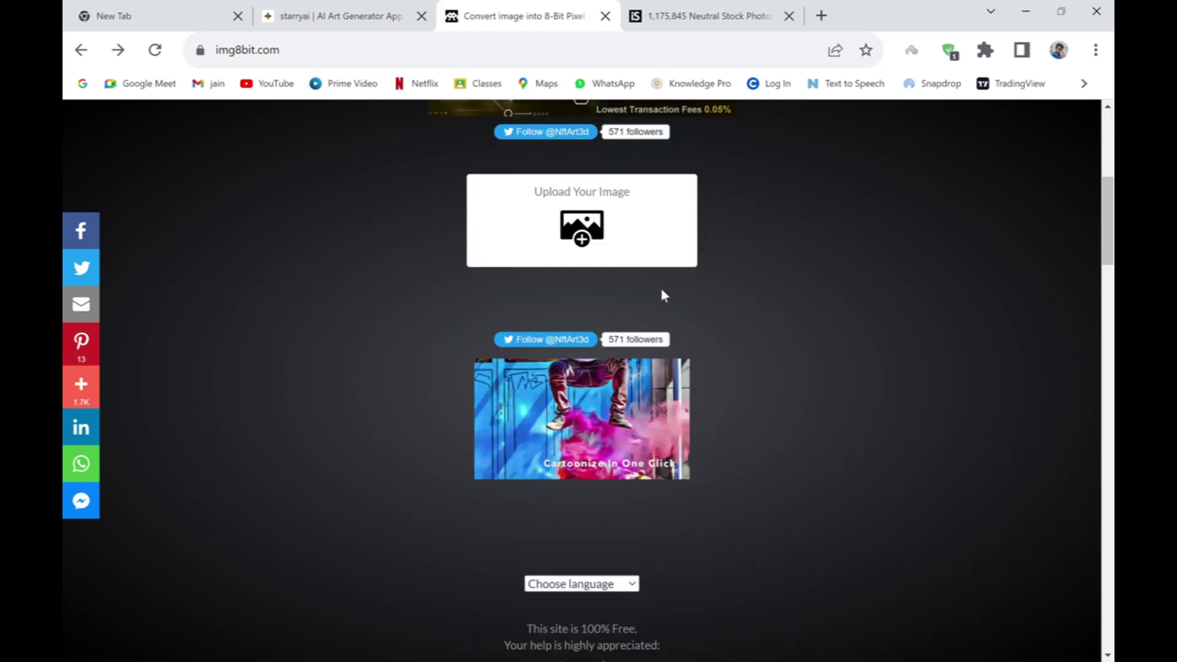
pyautogui.scroll(7, 659, 285)
pyautogui.scroll(-1, 665, 295)
# - Download the woman's portrait from the iStock results as skin complextion.jpg and upload it to img8bit.com
pyautogui.click(725, 13)
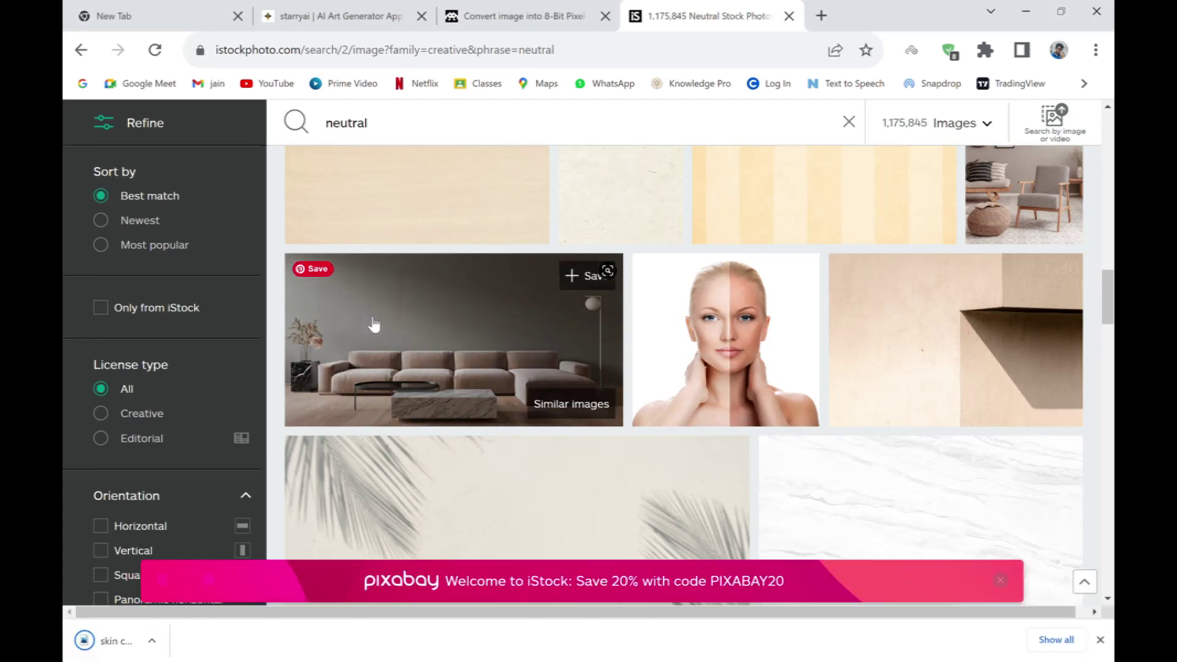
pyautogui.click(524, 16)
pyautogui.click(611, 515)
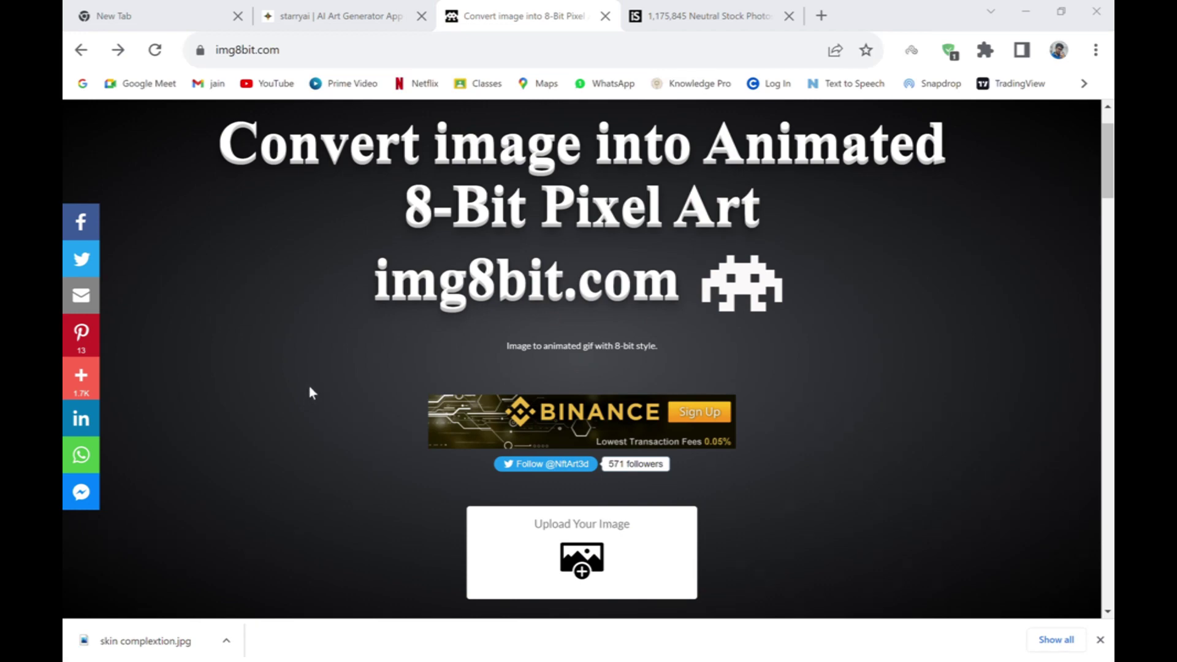
# - Create the 8-bit image from the uploaded portrait and switch back to the starryai creations
pyautogui.scroll(-5, 490, 551)
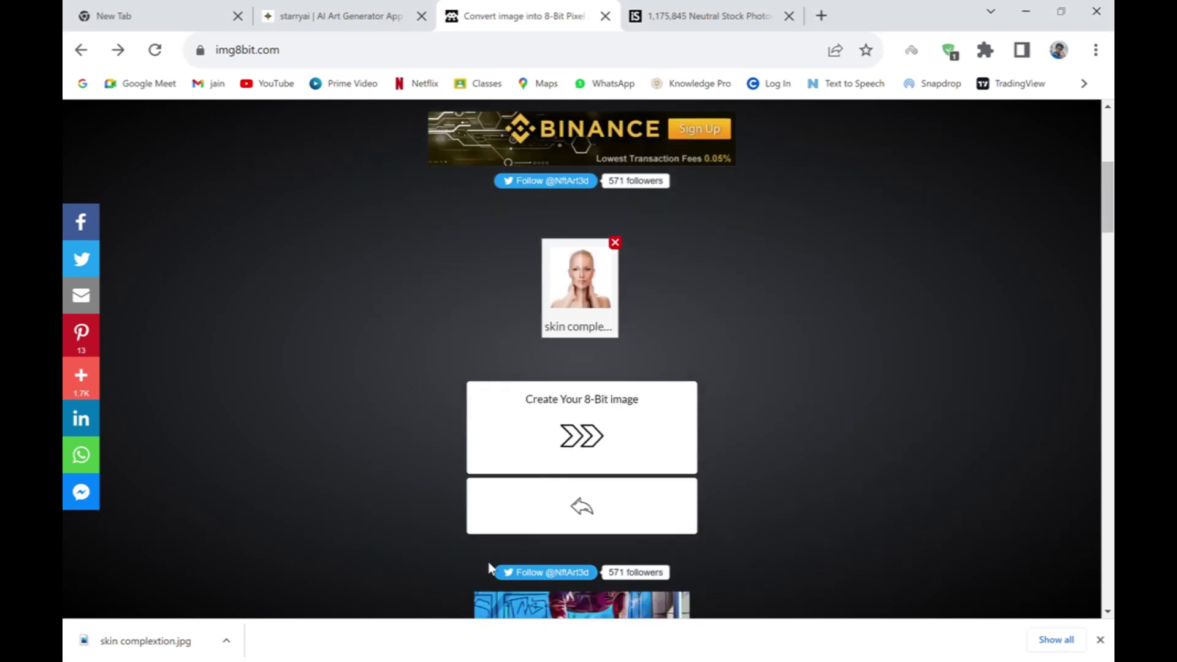
pyautogui.click(613, 375)
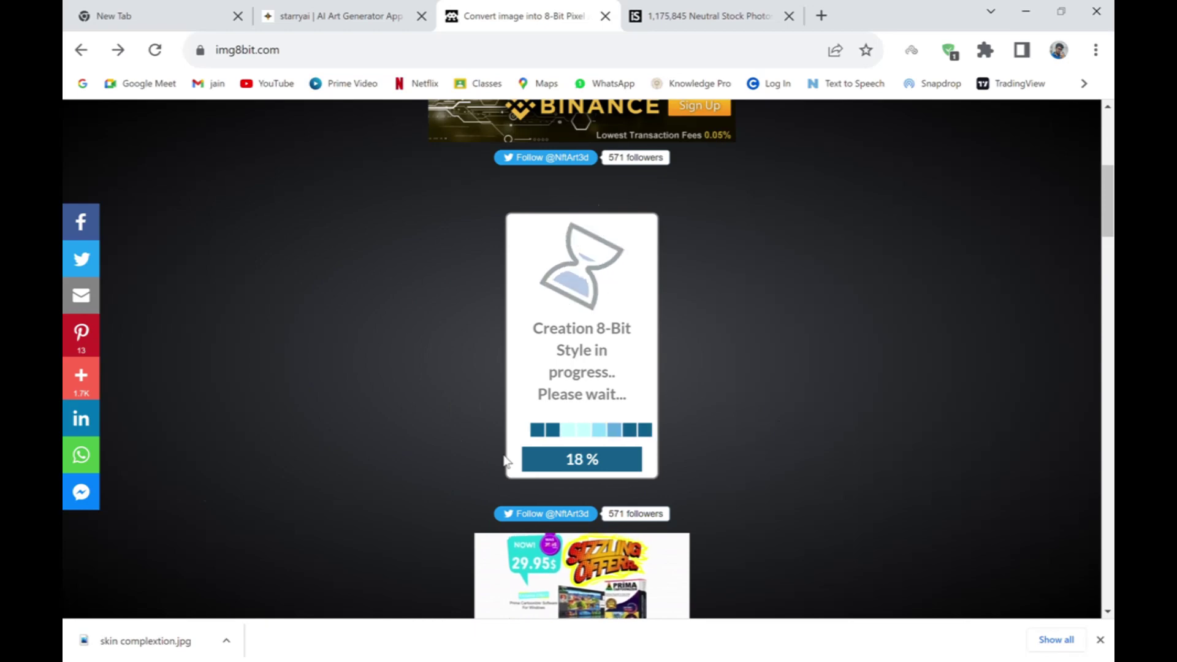
pyautogui.click(342, 13)
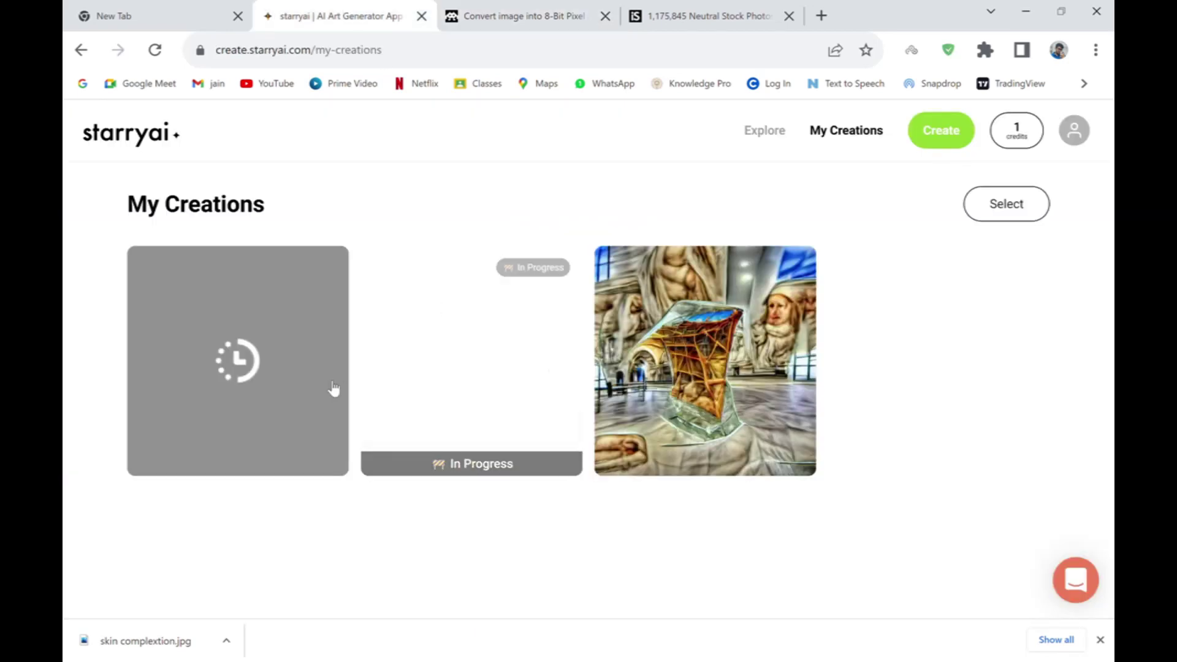
# - Check the Human creation and the progress of the 8-bit conversion on img8bit.com, and return to the starryai creations
pyautogui.click(480, 365)
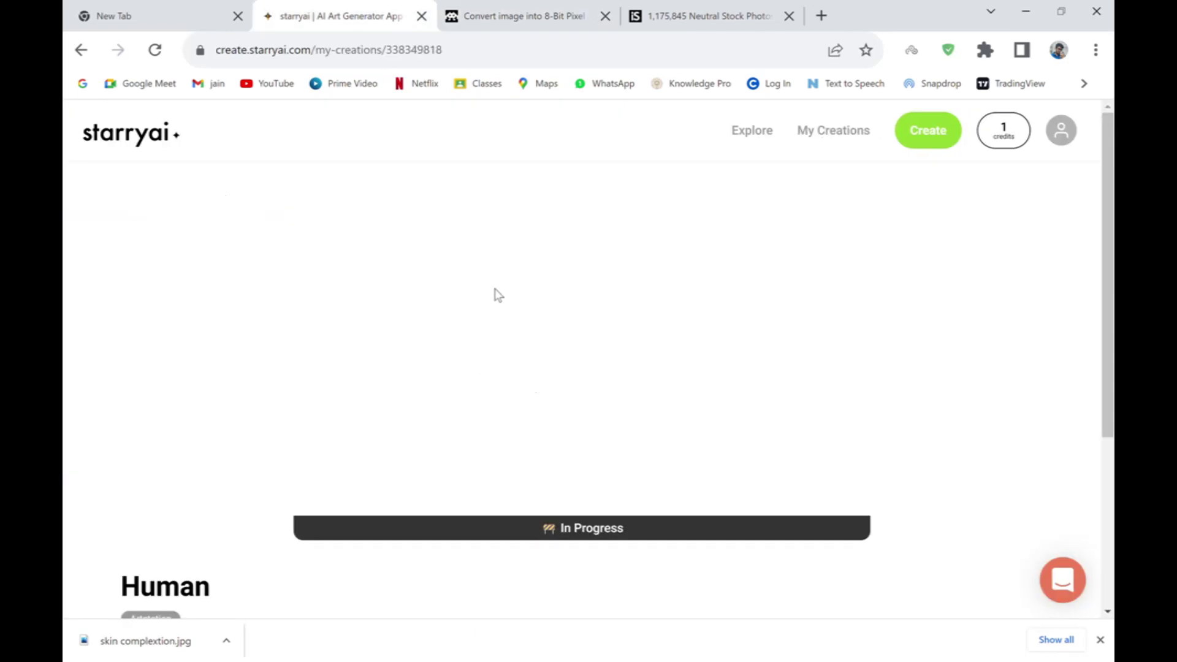
pyautogui.click(869, 132)
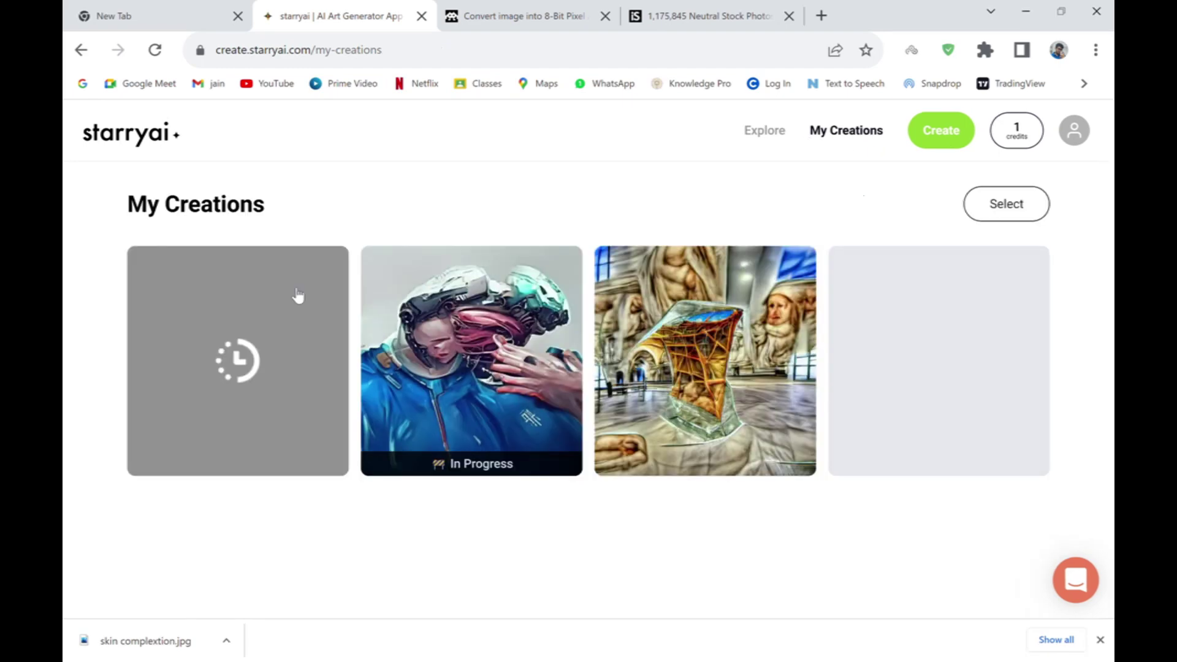
pyautogui.click(521, 16)
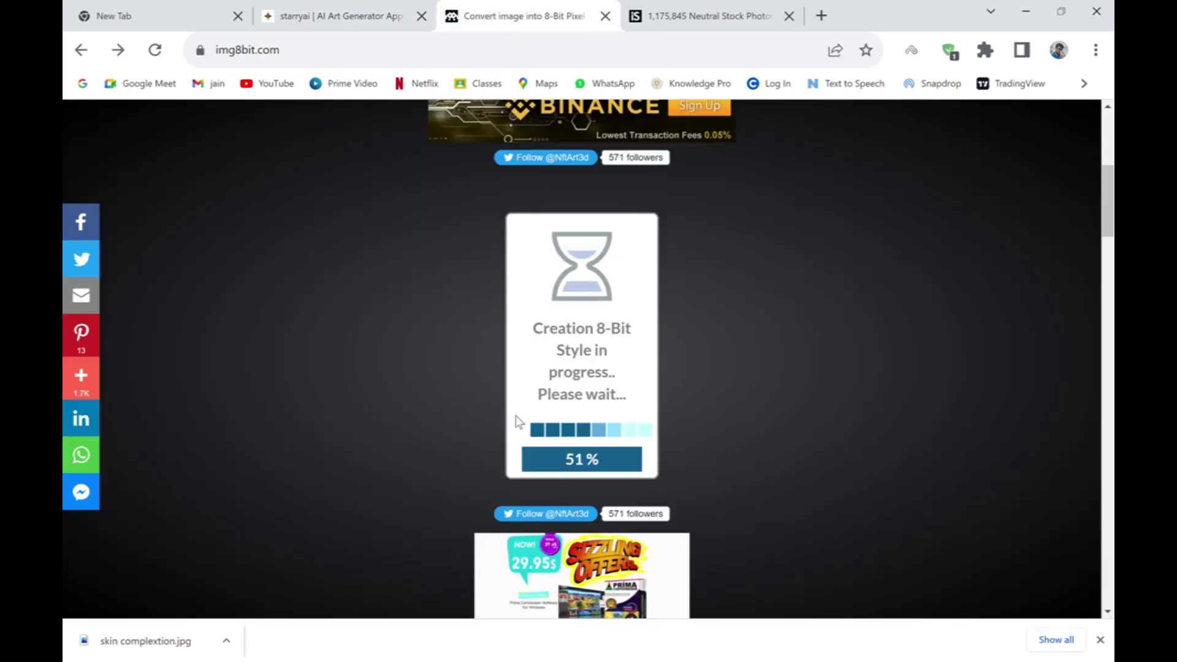
pyautogui.click(333, 47)
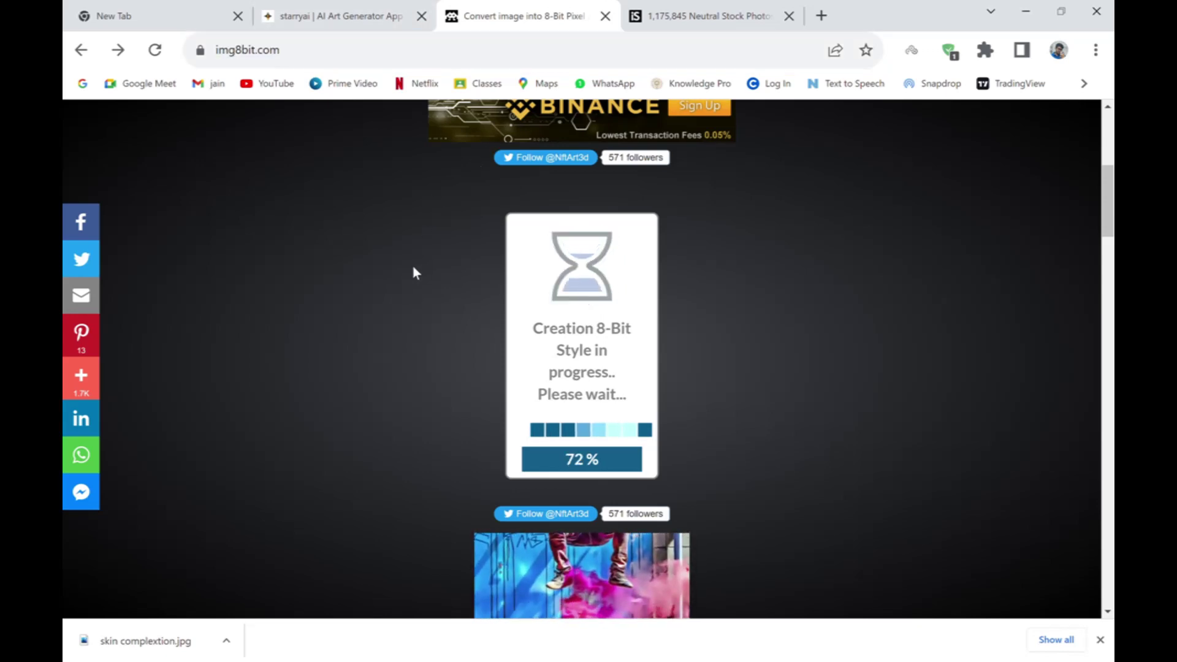
pyautogui.hotkey('ctrl', 'shift', 'Tab')
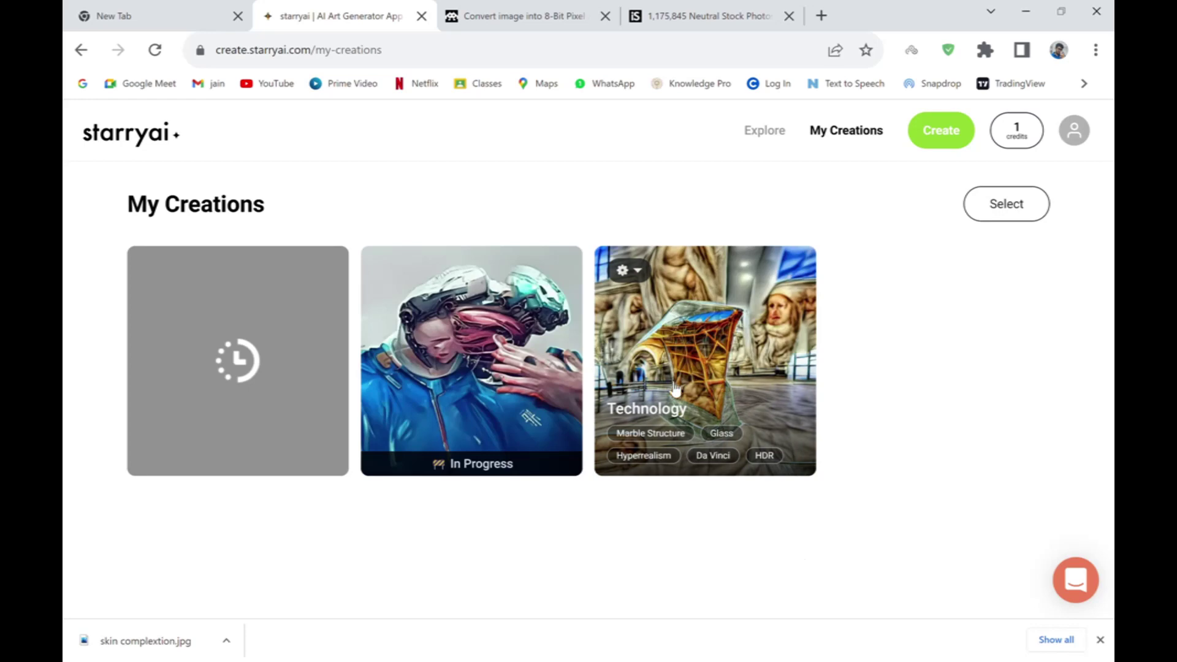
# - Check the Human and Trees creation pages again, and look in briefly on the img8bit.com conversion
pyautogui.click(454, 361)
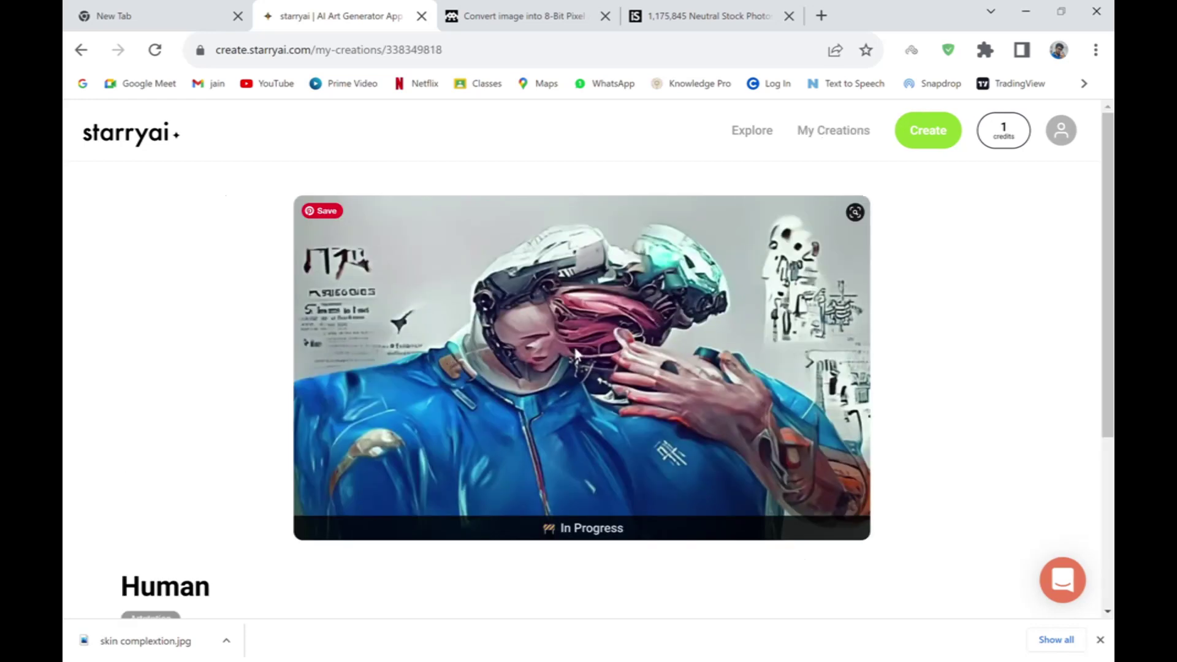
pyautogui.click(82, 49)
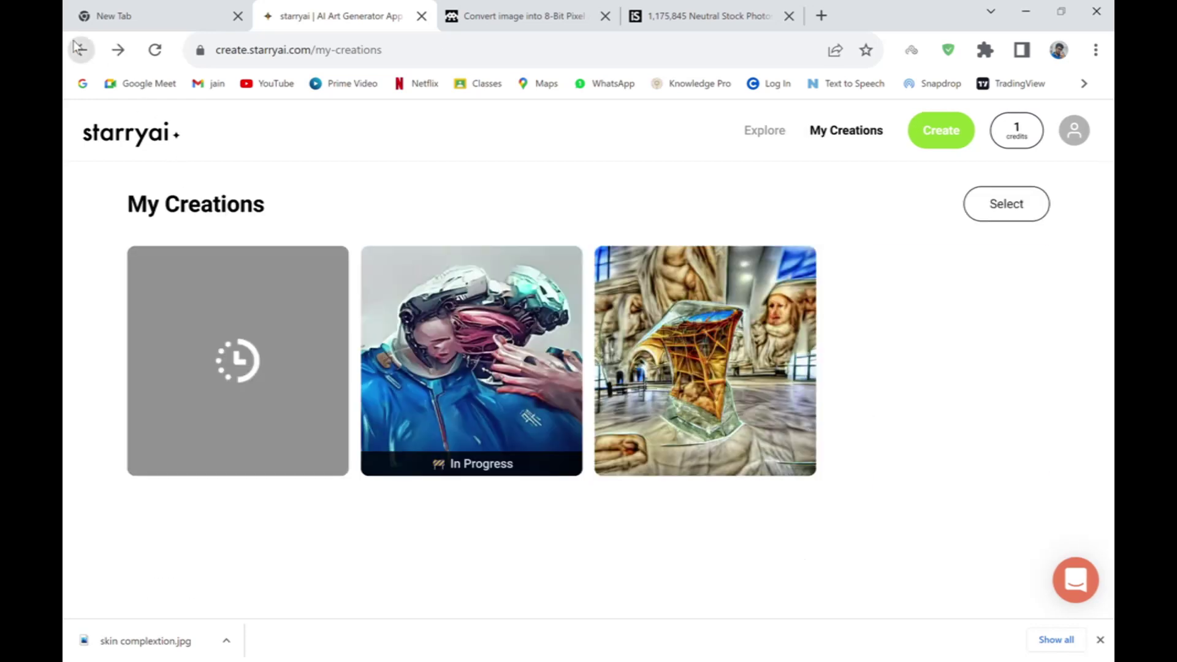
pyautogui.click(341, 290)
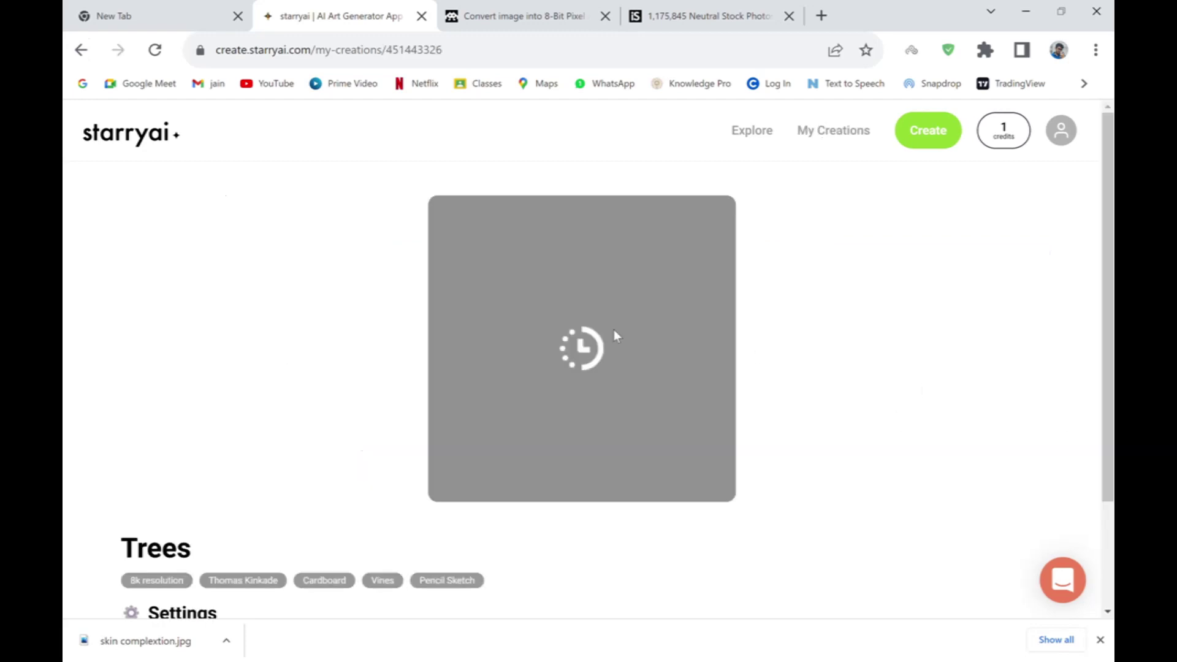
pyautogui.scroll(-1, 609, 357)
pyautogui.scroll(-2, 610, 357)
pyautogui.scroll(3, 573, 284)
pyautogui.click(82, 50)
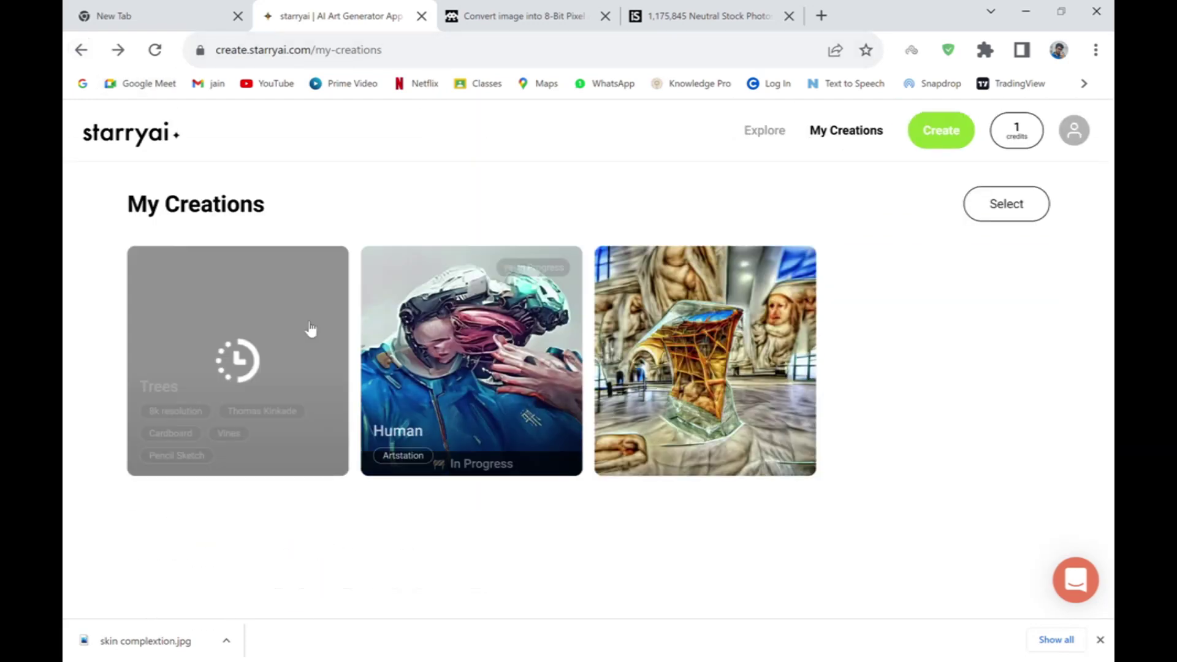
pyautogui.click(555, 12)
pyautogui.click(342, 9)
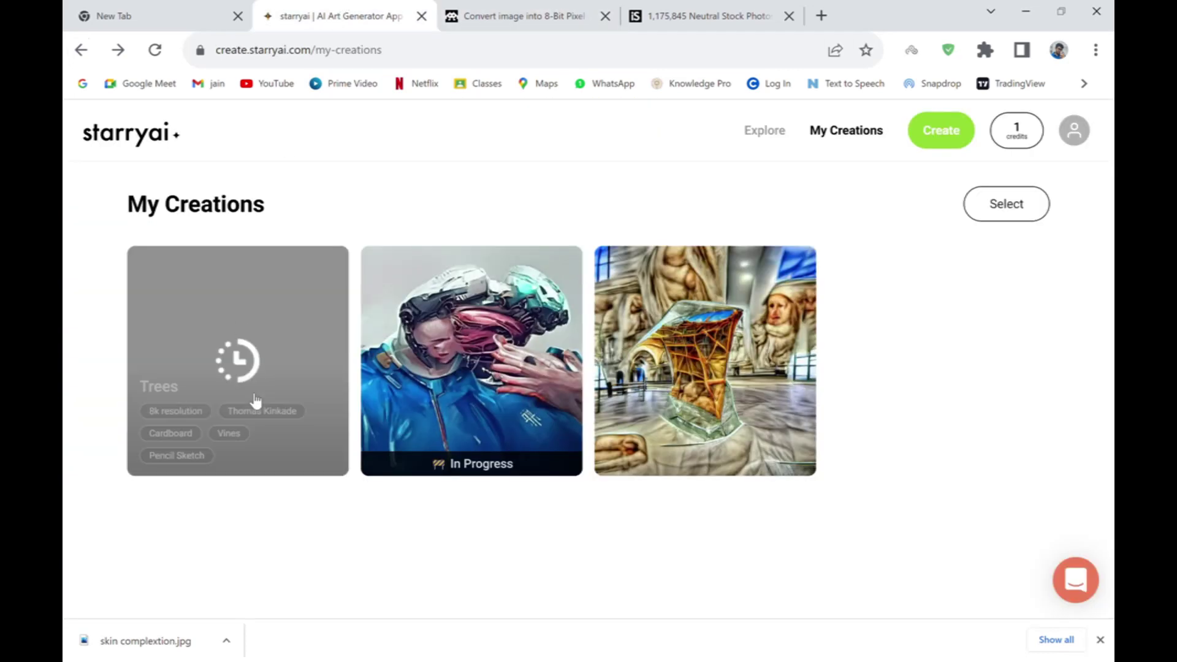
# - Switch to img8bit.com and download the converted 8-bit portrait as a GIF named skin complextion nft.gif
pyautogui.click(549, 12)
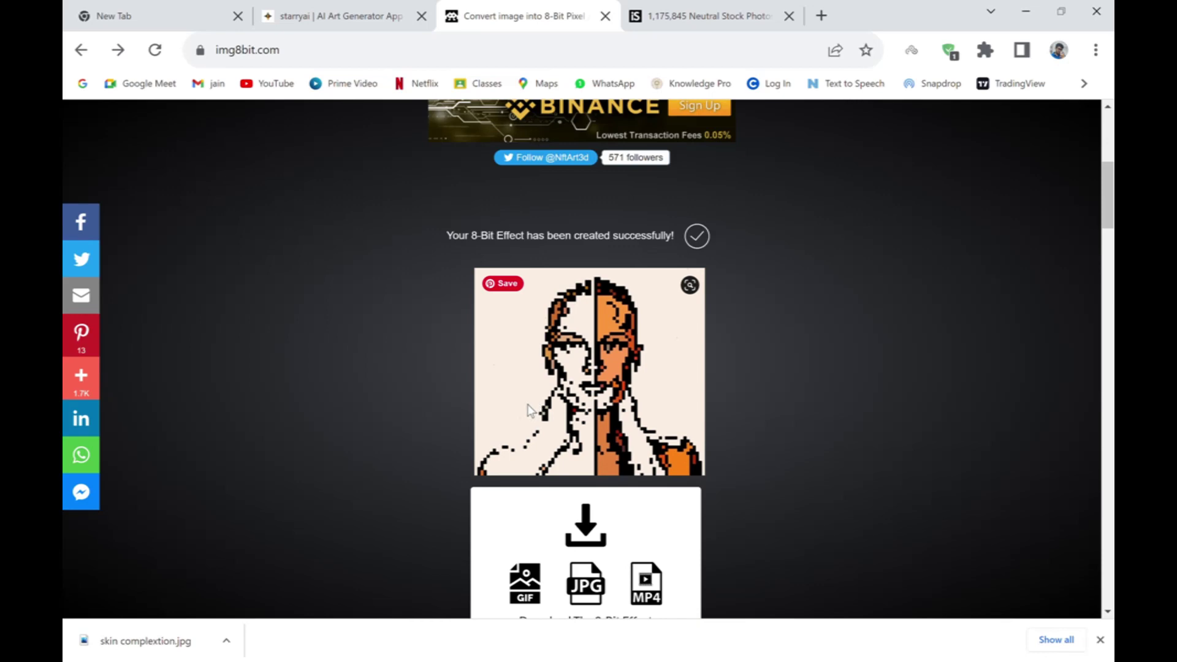
pyautogui.scroll(-4, 527, 404)
pyautogui.click(537, 357)
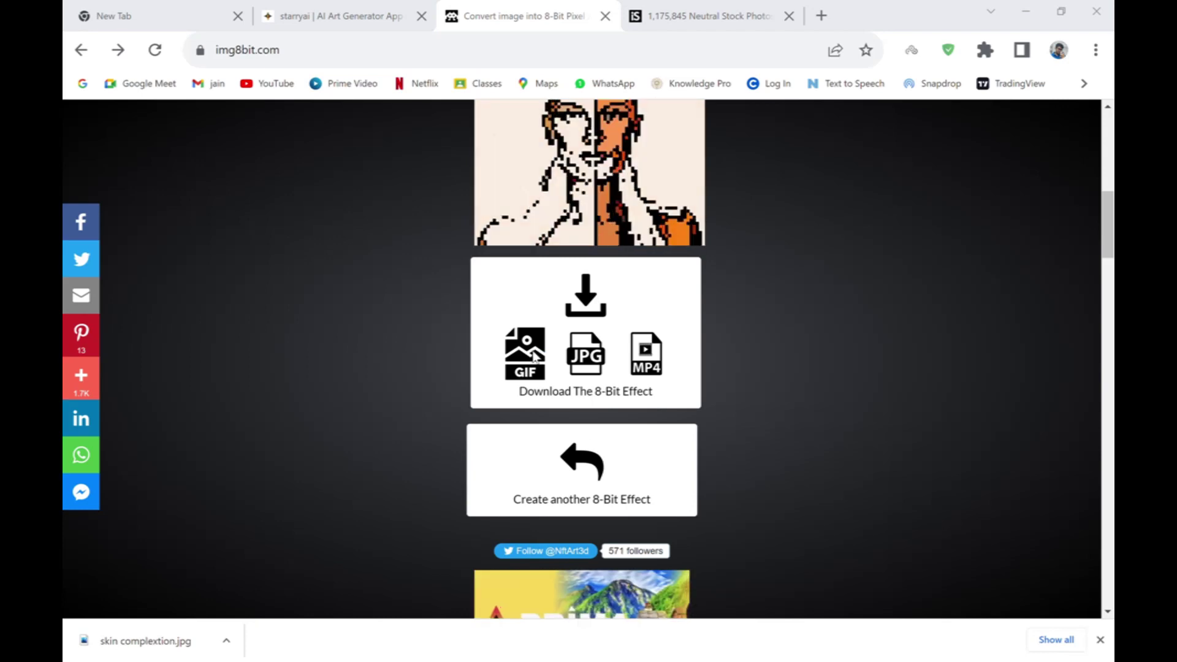
pyautogui.press('Return')
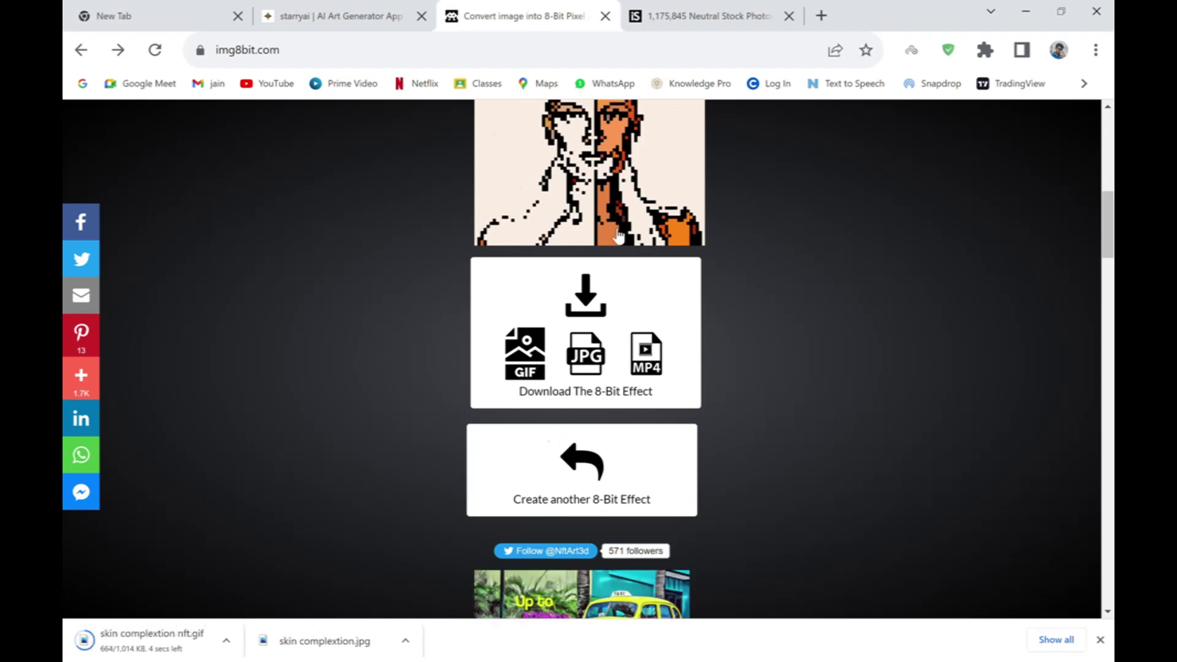
# - Look over the converted portrait on img8bit.com and start creating another 8-bit effect
pyautogui.scroll(9, 726, 404)
pyautogui.scroll(-4, 674, 429)
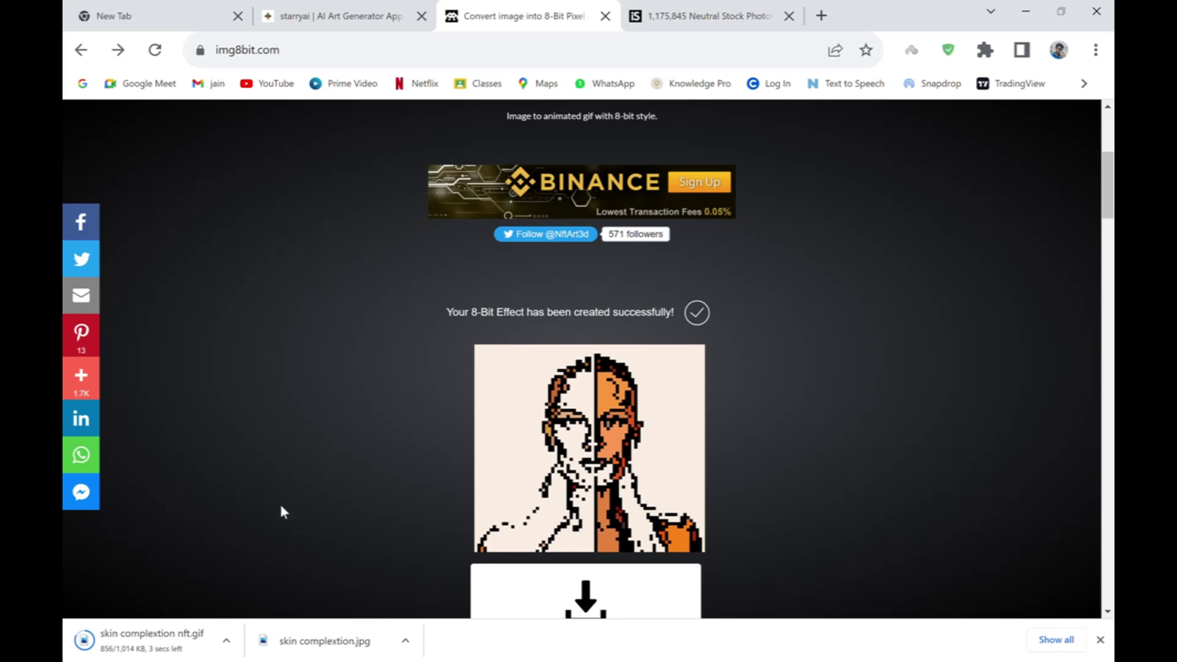
pyautogui.scroll(-3, 276, 593)
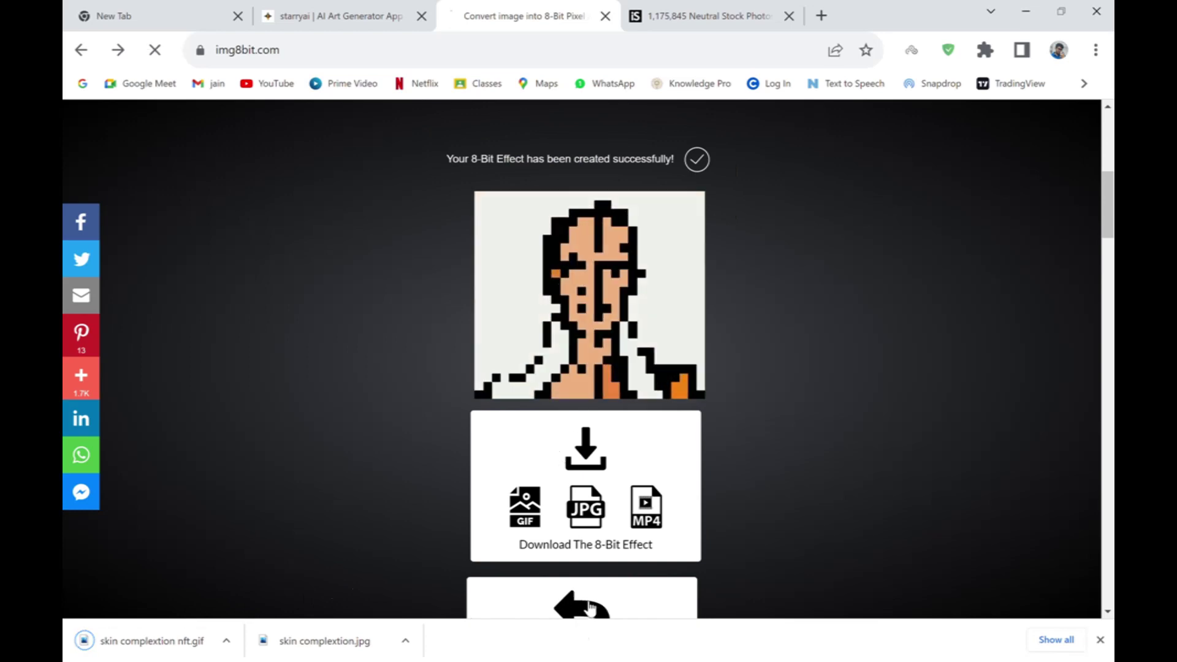
# - Download the picture of two hearts and a wooden utensil from the iStock results as heart spoon.jpg and upload it to img8bit.com
pyautogui.click(709, 9)
pyautogui.scroll(-6, 598, 341)
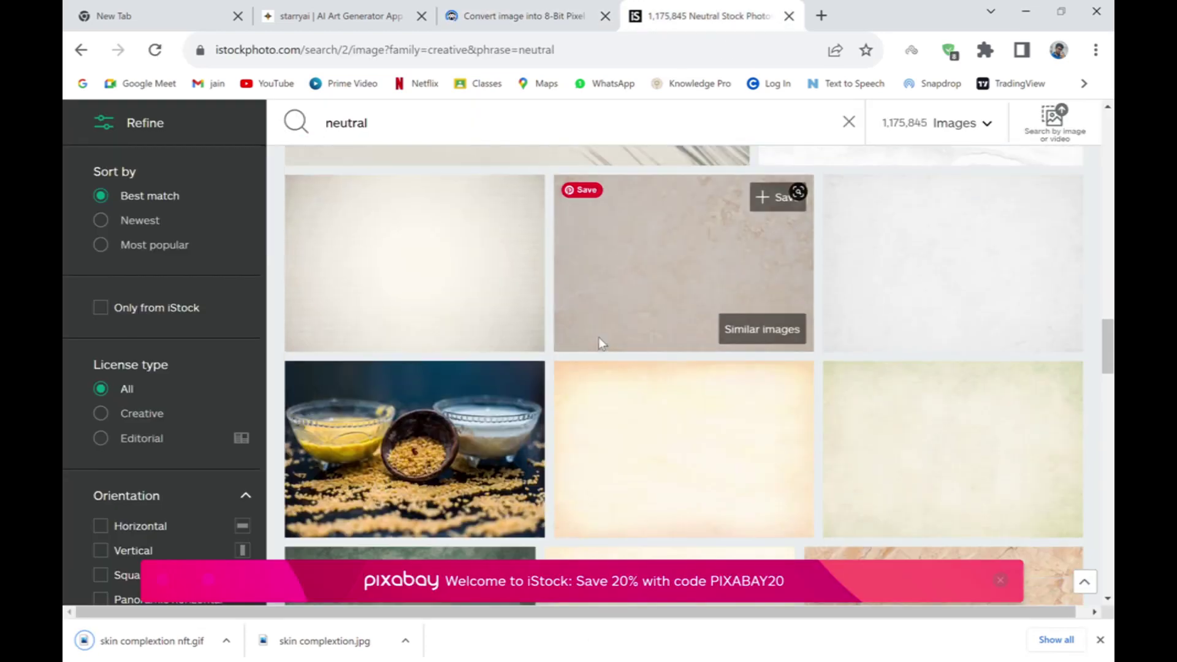
pyautogui.scroll(-9, 643, 371)
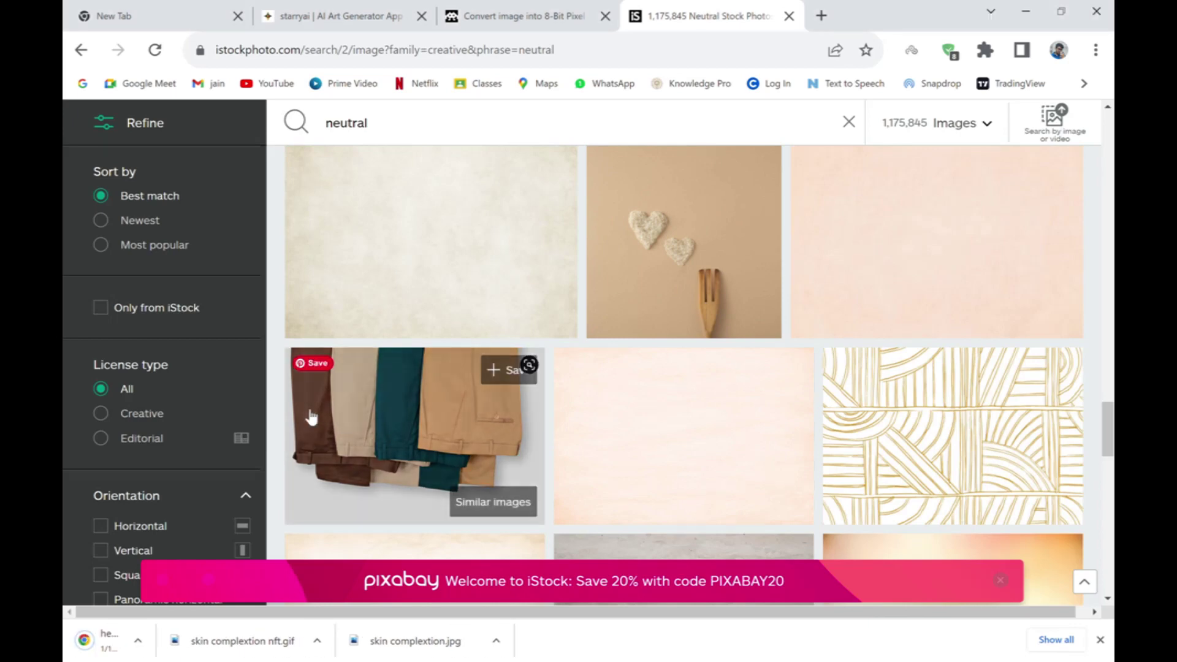
pyautogui.click(521, 16)
pyautogui.scroll(-4, 553, 593)
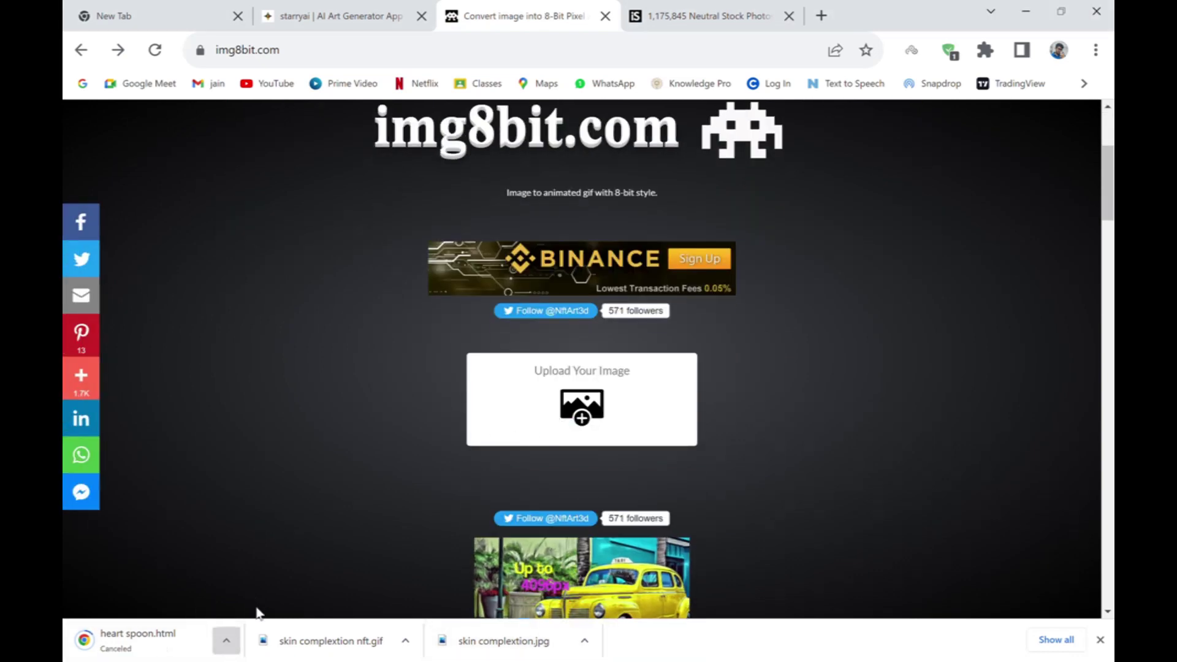
pyautogui.click(704, 15)
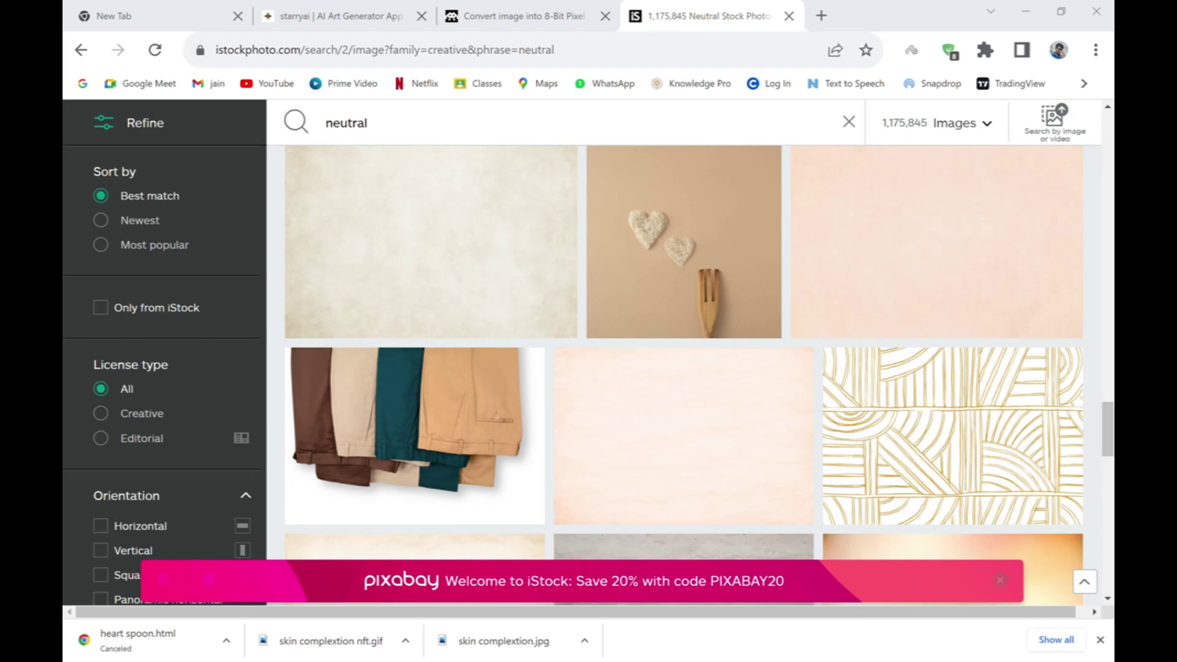
pyautogui.hotkey('ctrl', 'shift', 'Tab')
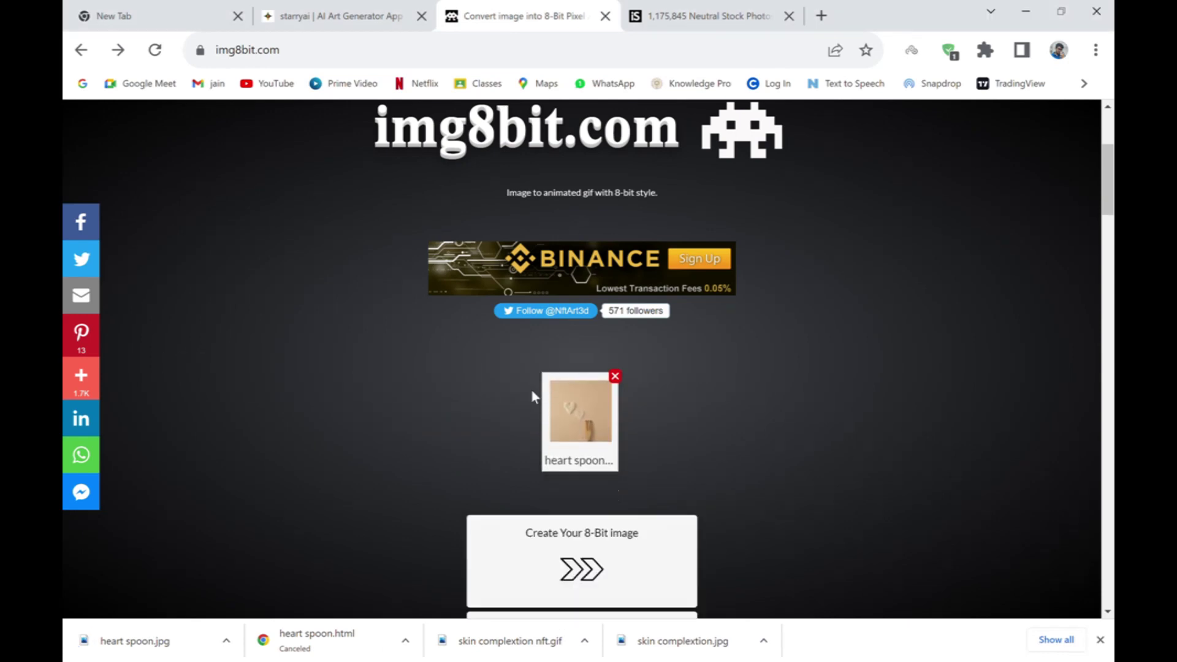
# - Create the 8-bit image from the uploaded heart spoon picture and switch to the starryai creations
pyautogui.click(546, 567)
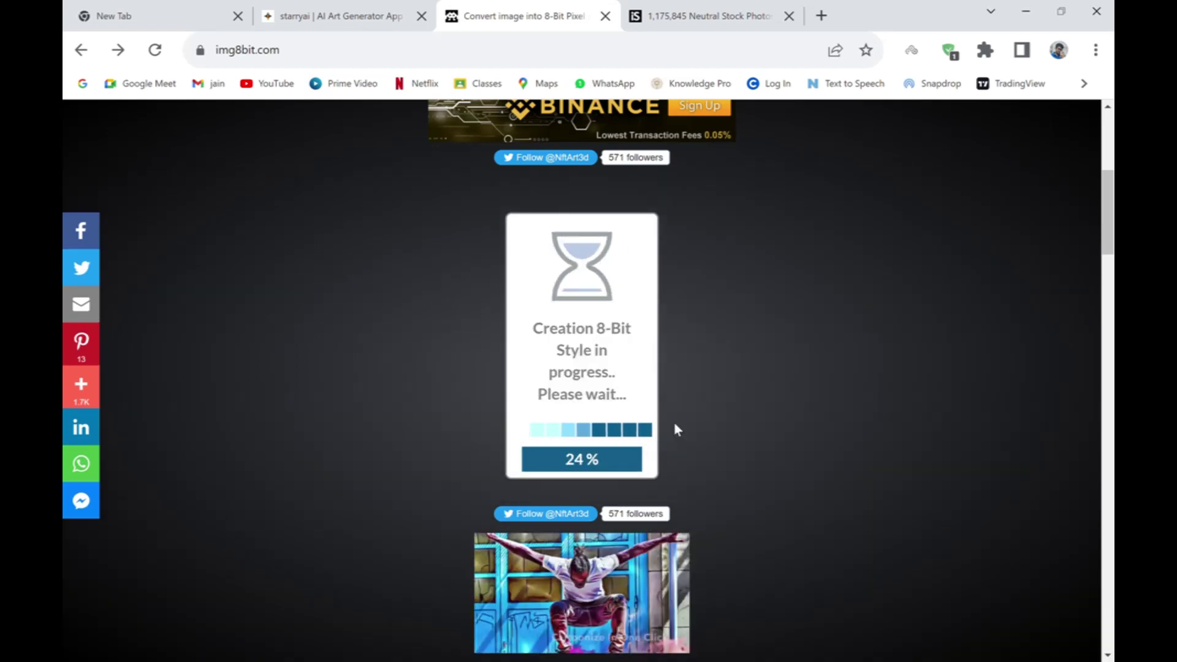
pyautogui.click(383, 16)
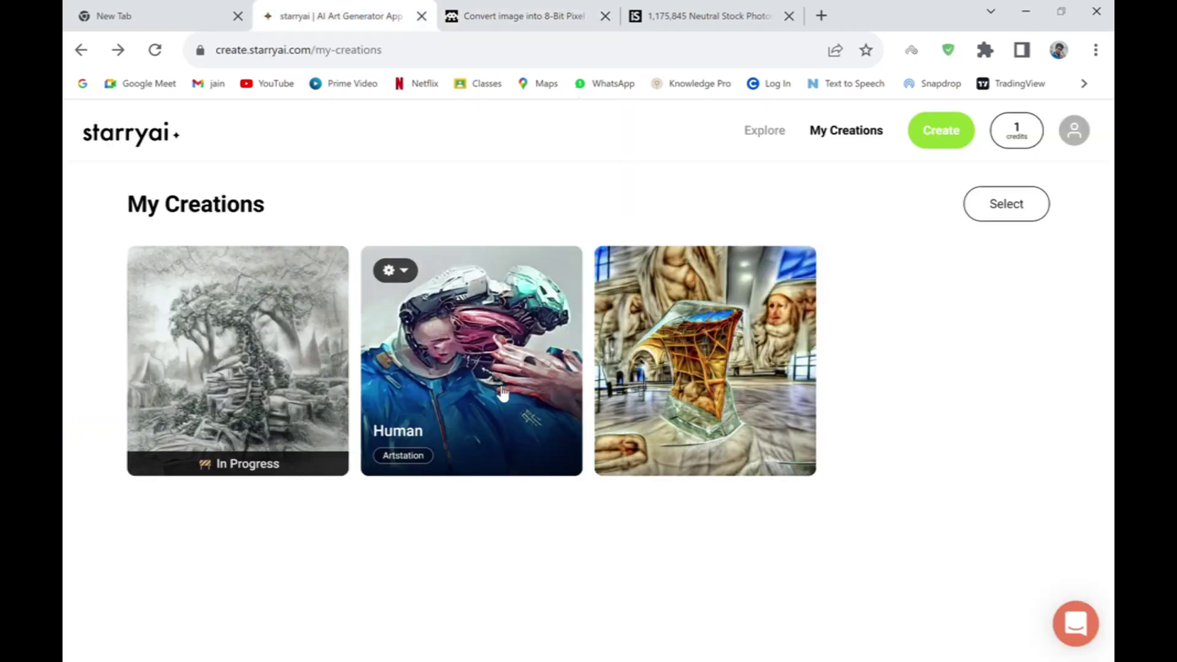
# - Examine the Human creation's artwork, available actions and iteration images, and return to the list of creations
pyautogui.click(498, 391)
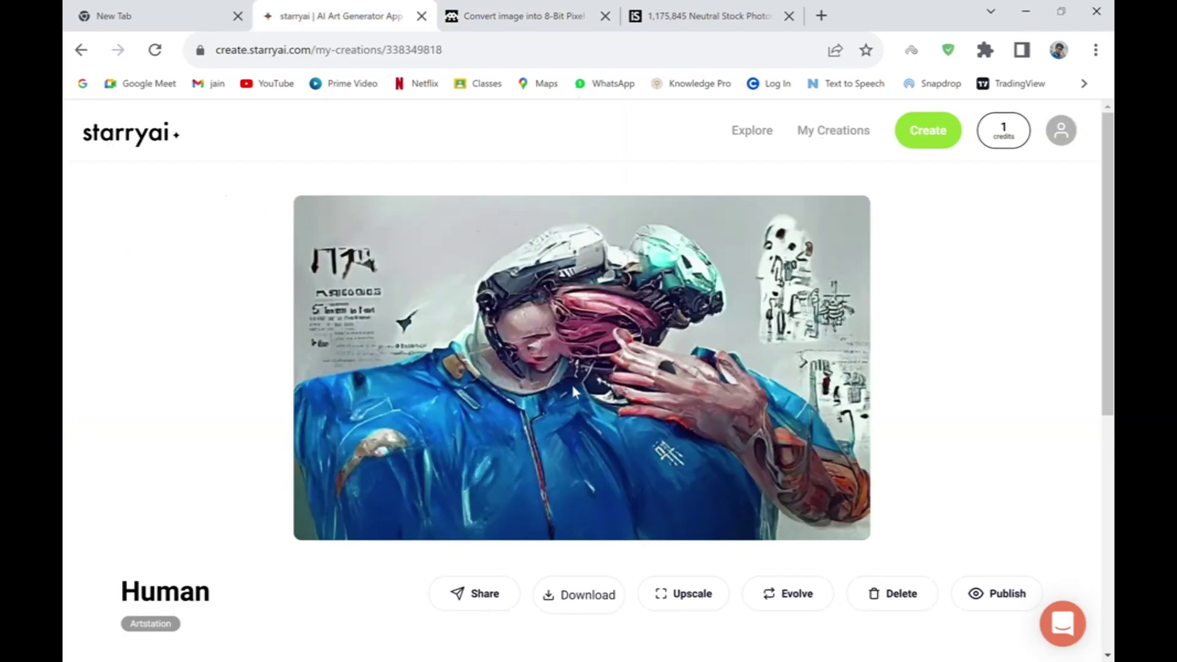
pyautogui.scroll(-3, 901, 421)
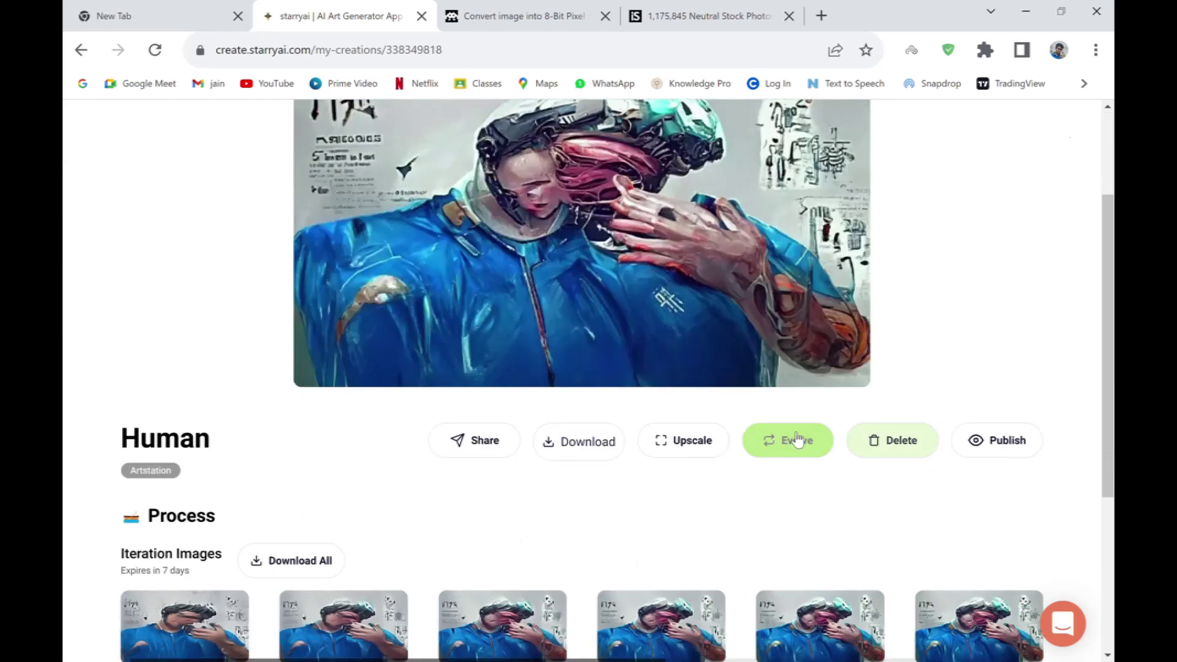
pyautogui.scroll(3, 790, 439)
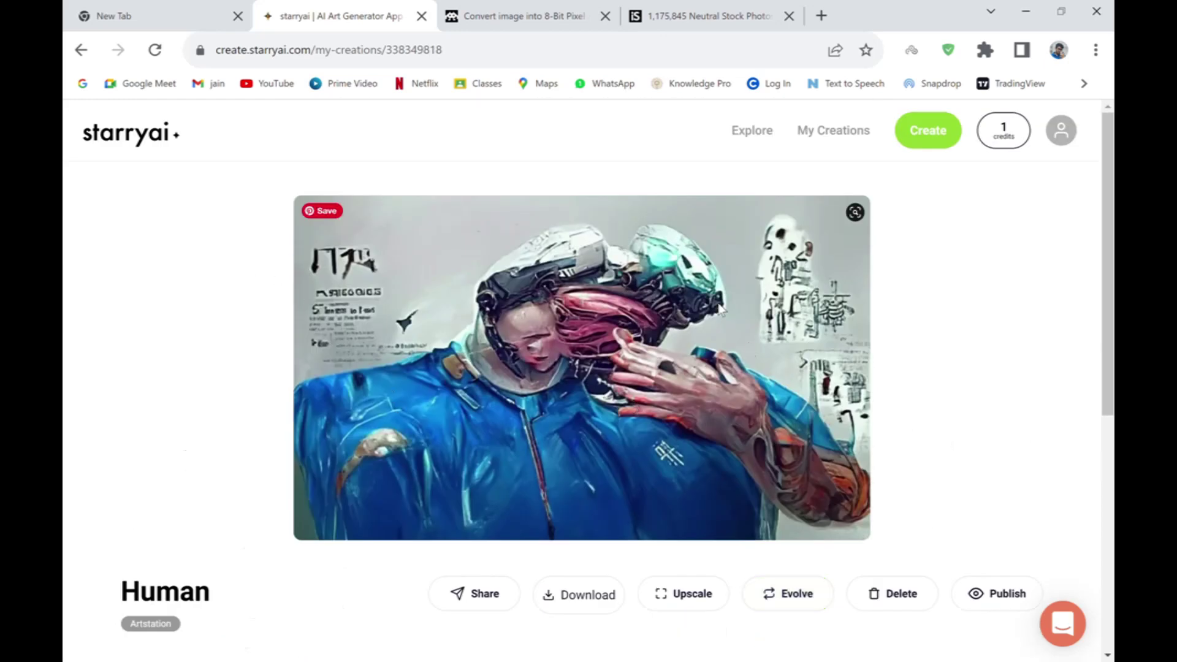
pyautogui.click(841, 140)
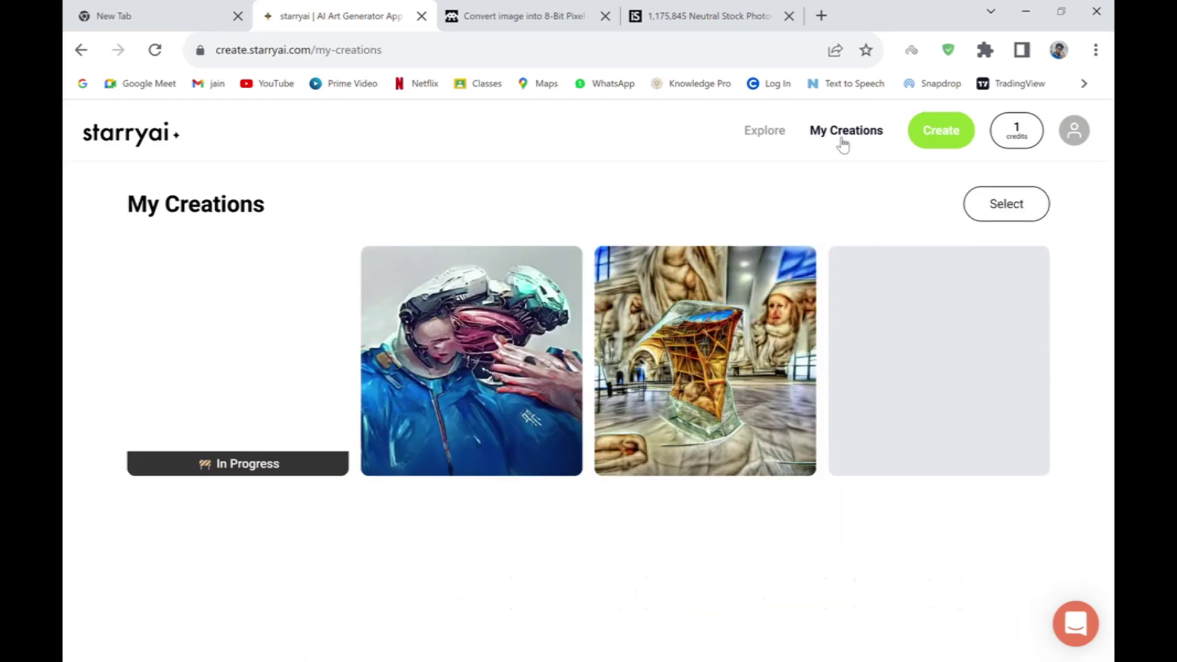
# - Download the Trees creation as Trees nft.png and view the starryai credit packs
pyautogui.click(299, 316)
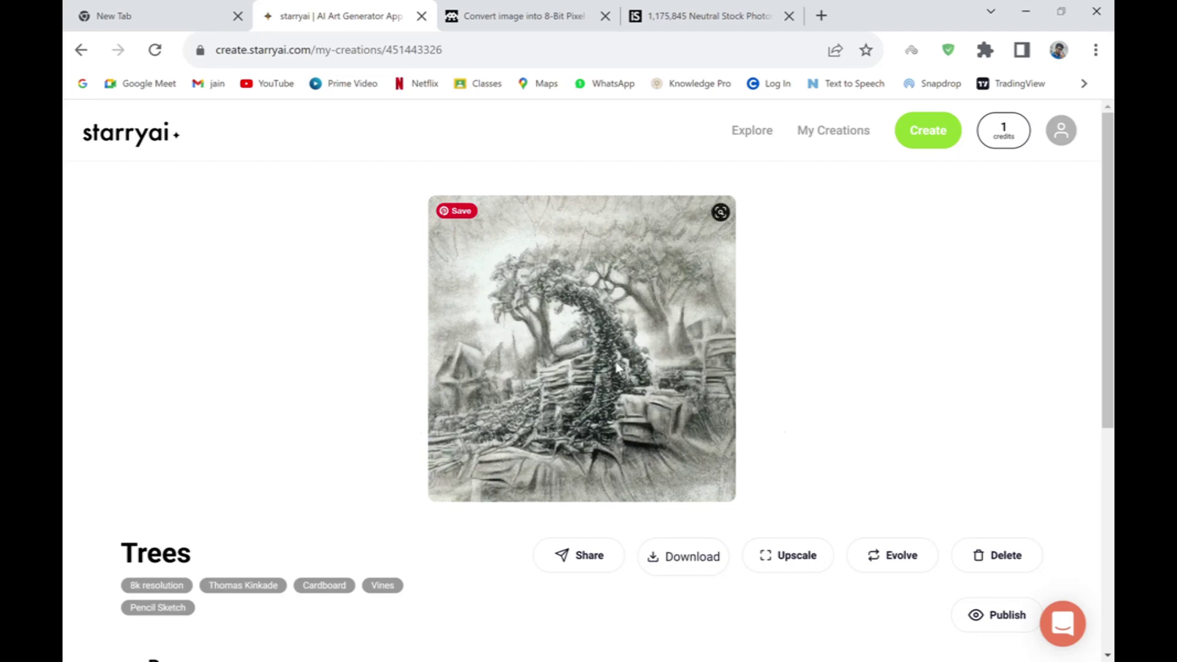
pyautogui.click(704, 566)
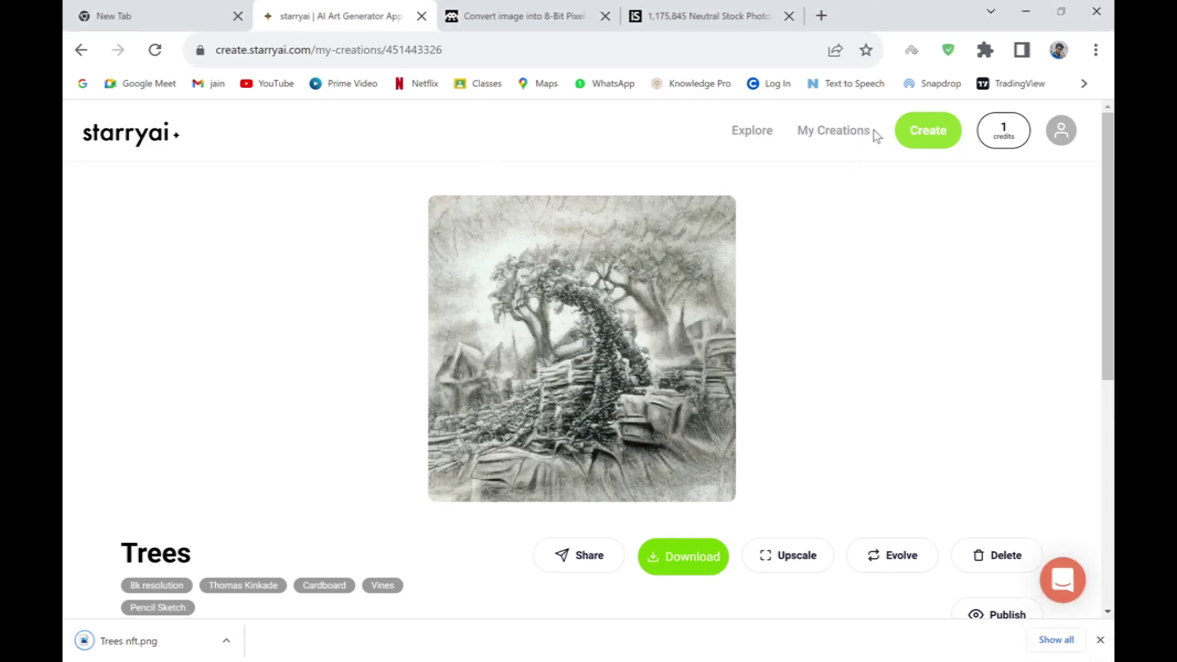
pyautogui.click(1004, 142)
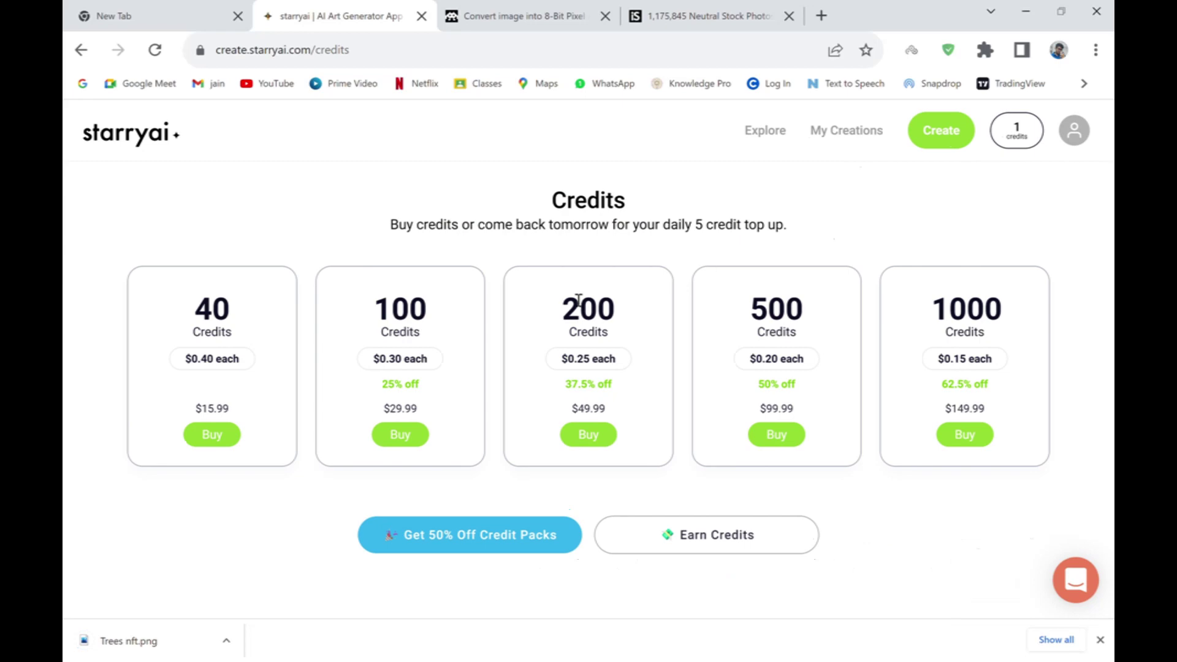
pyautogui.click(838, 139)
# - Start a new creation with the Altair AI and enter Nature as its prompt
pyautogui.click(925, 129)
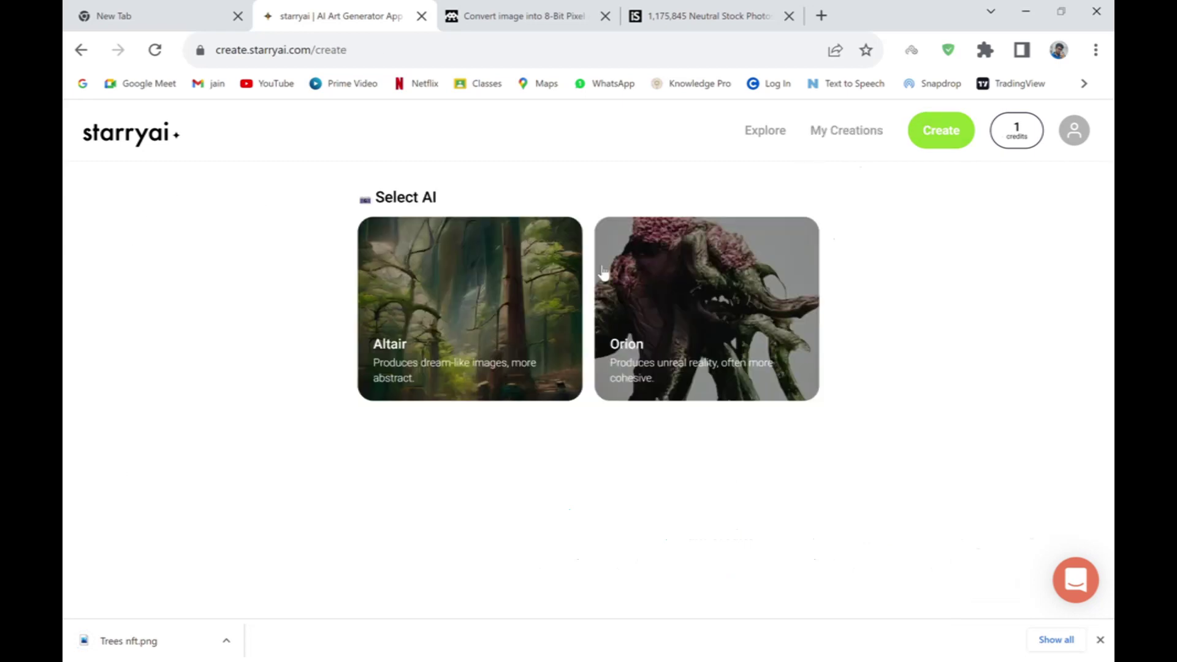
pyautogui.click(565, 281)
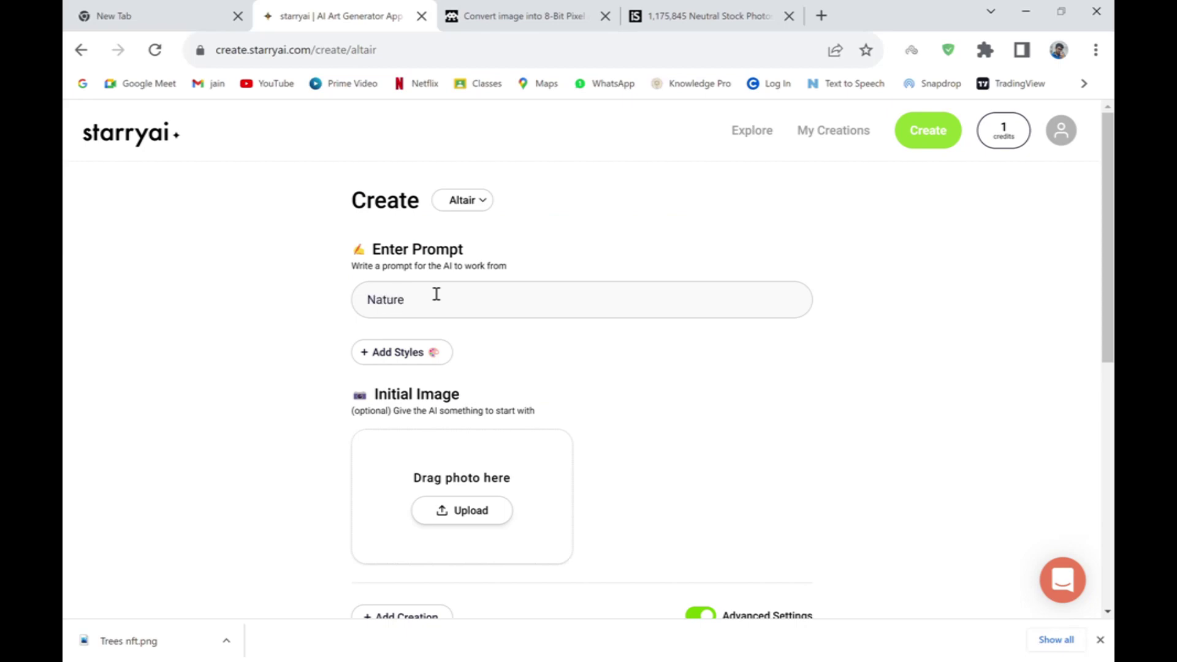
# - Open the style selection for the Nature prompt and choose the 8k resolution style from the popular ones
pyautogui.click(423, 356)
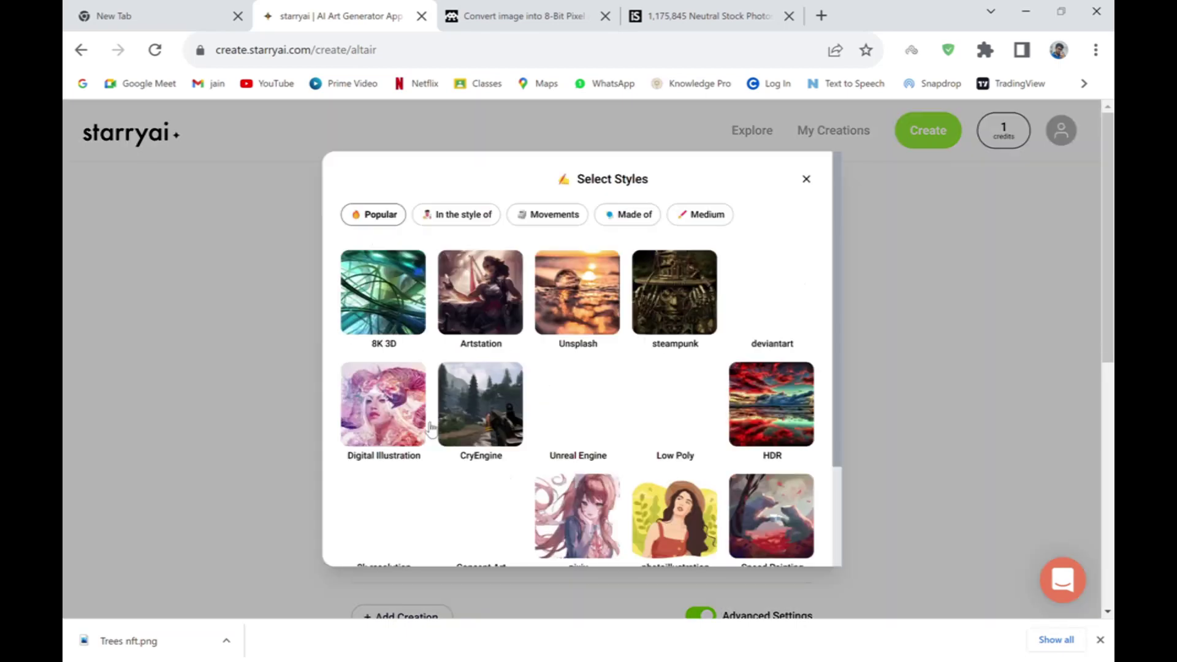
pyautogui.scroll(-2, 534, 359)
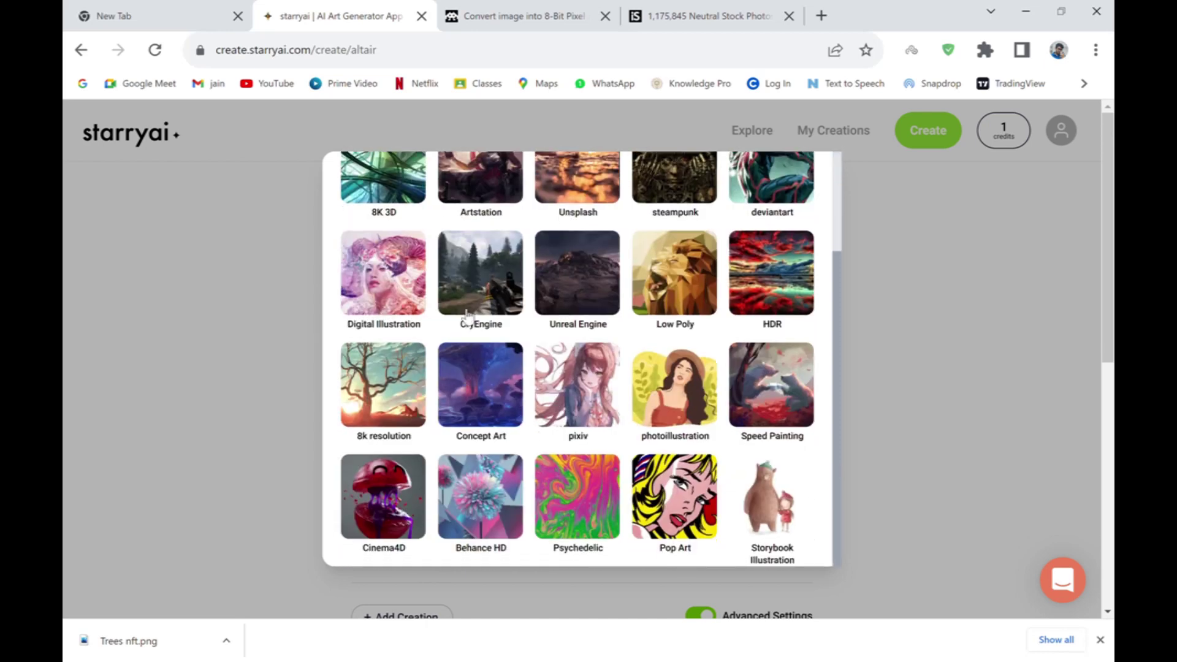
pyautogui.click(466, 309)
pyautogui.click(521, 285)
pyautogui.click(383, 404)
pyautogui.scroll(2, 564, 375)
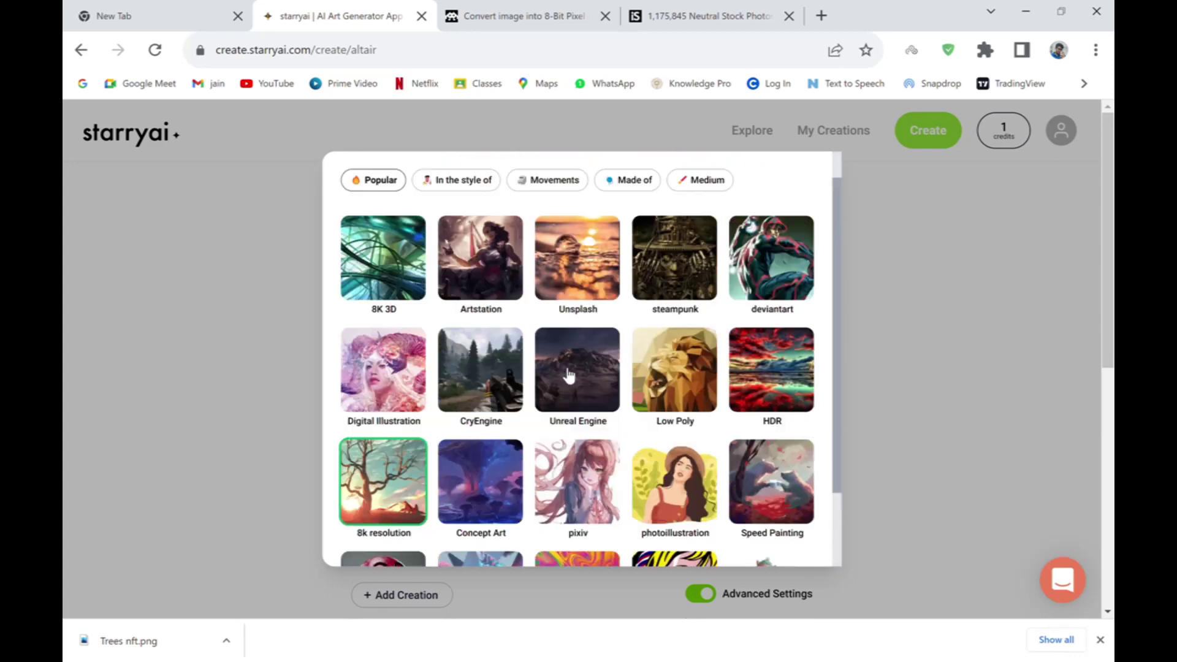
# - Add the J. M. W. Turner artist style and the Impressionism movement to the Nature prompt
pyautogui.click(448, 227)
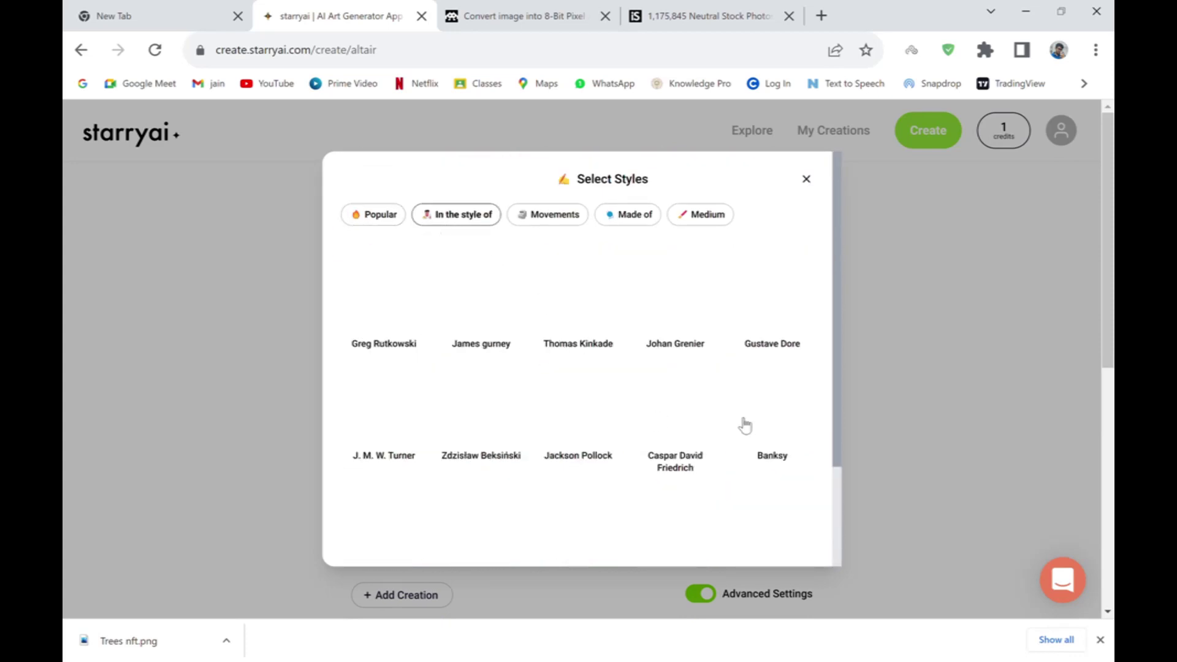
pyautogui.click(403, 397)
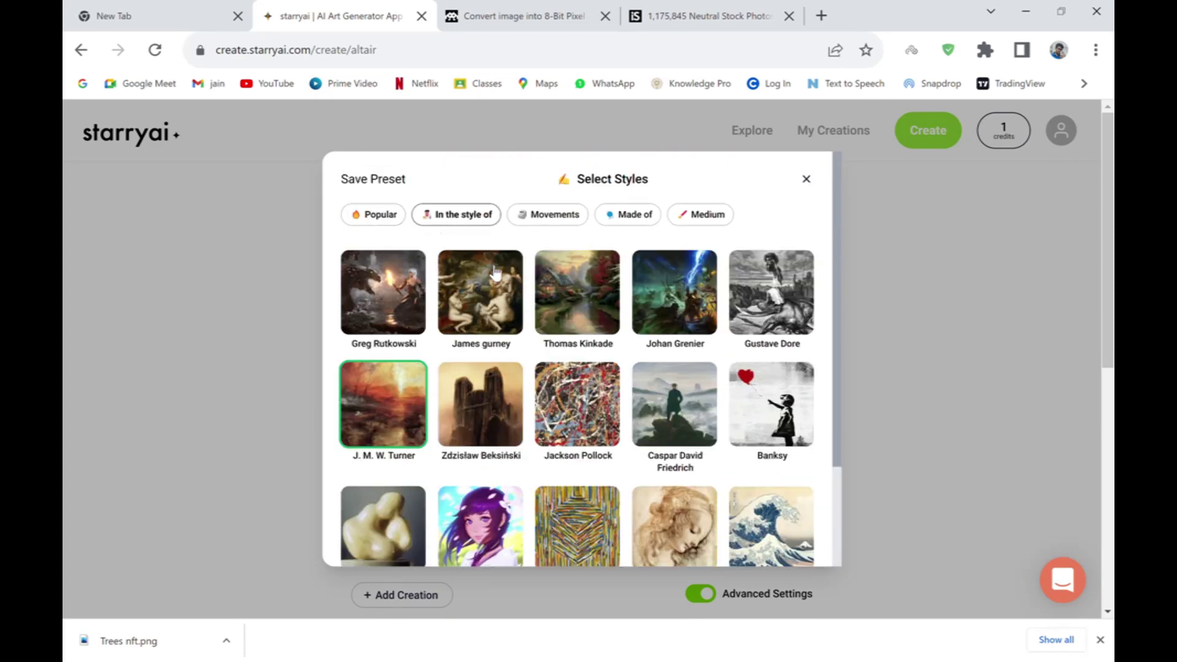
pyautogui.click(535, 220)
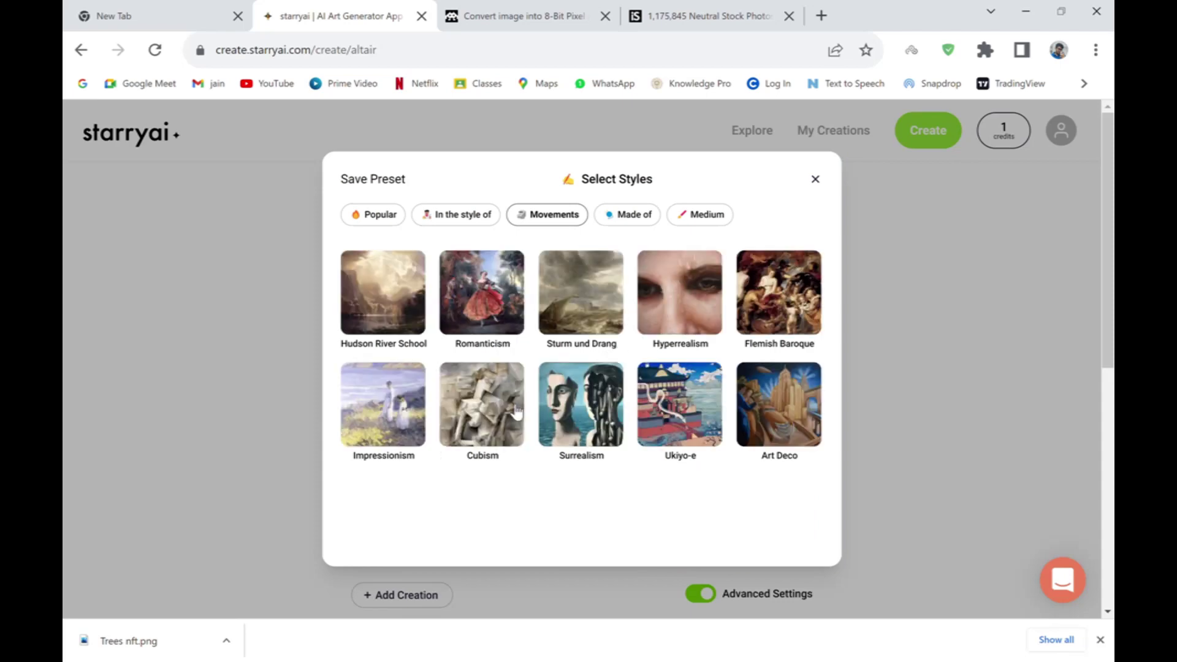
pyautogui.click(419, 394)
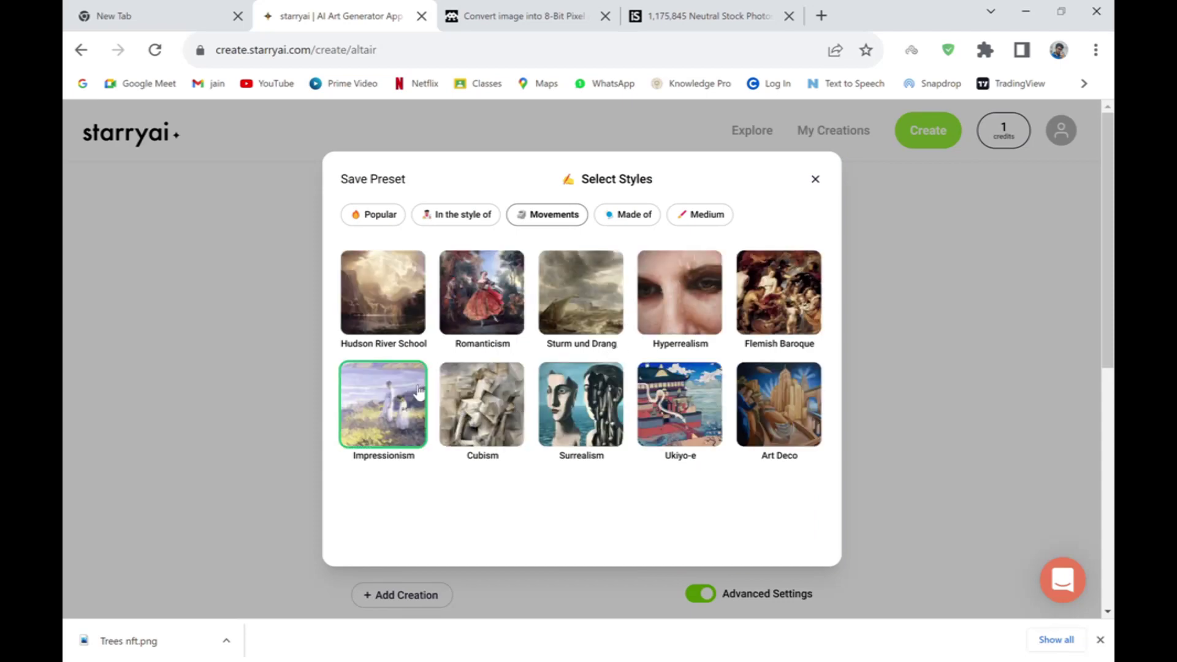
# - Add the Cardboard material and Mixed Media medium styles, and close the style selection
pyautogui.click(627, 218)
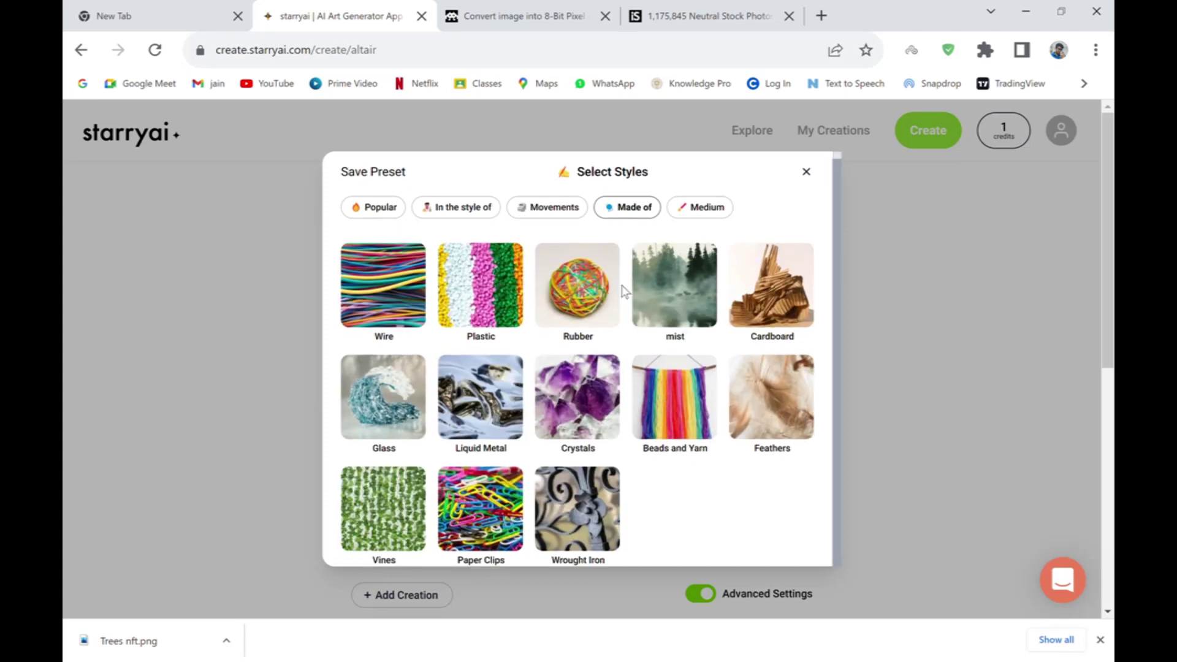
pyautogui.click(766, 303)
pyautogui.click(705, 209)
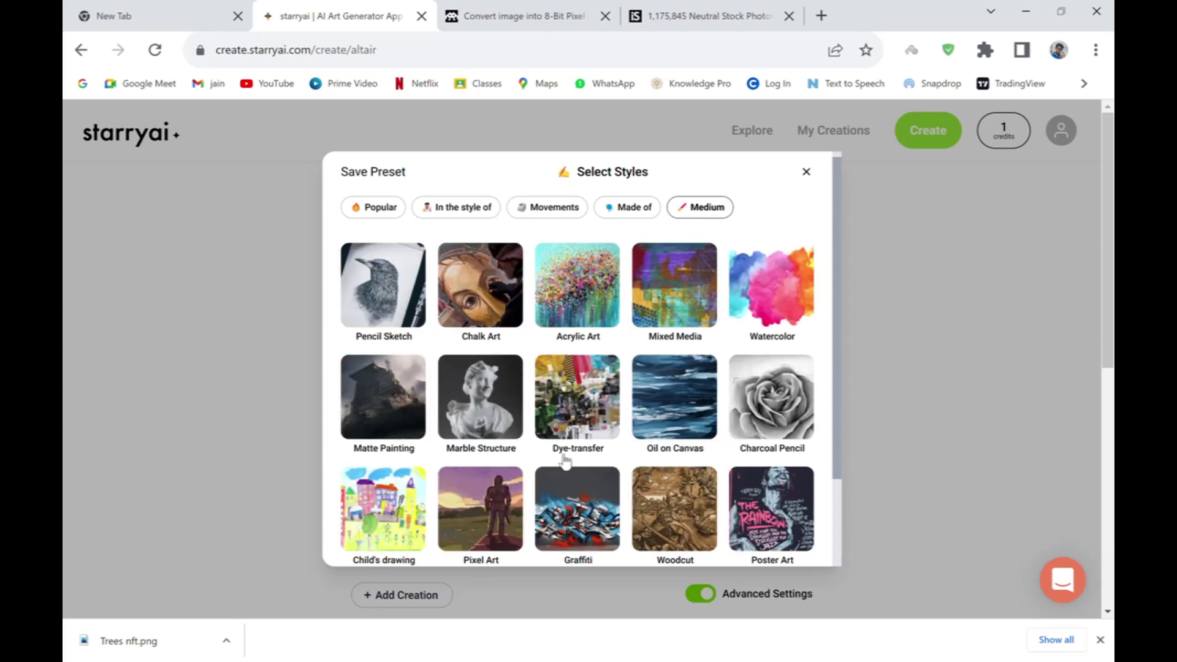
pyautogui.click(677, 314)
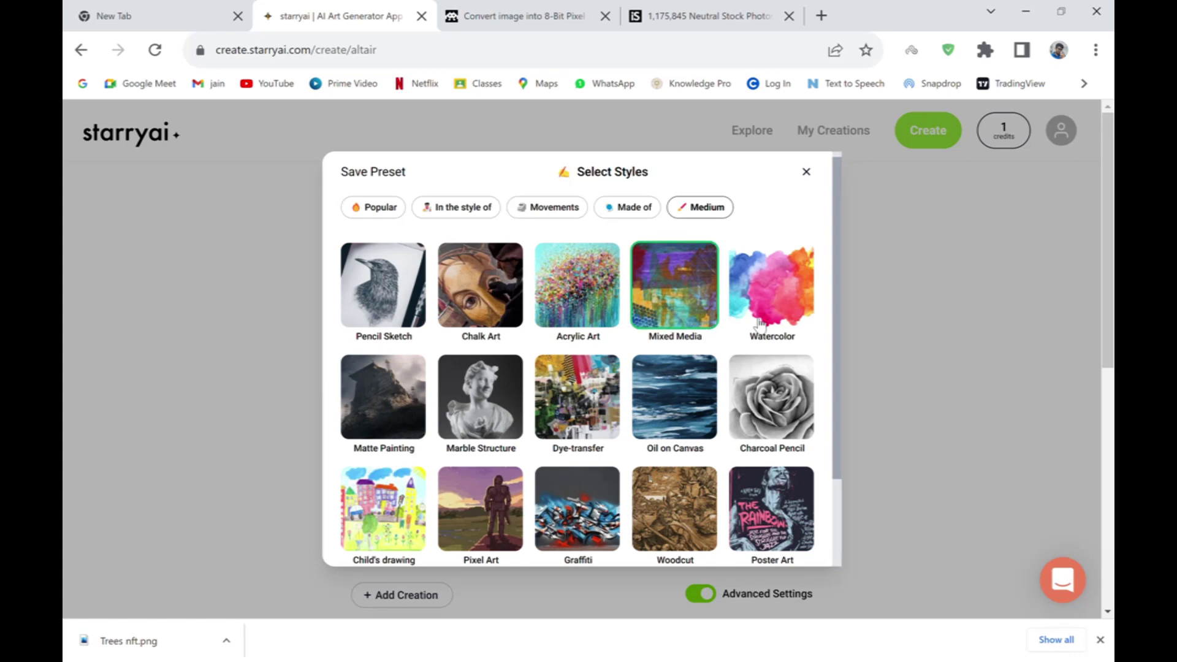
pyautogui.click(993, 359)
# - Create the Nature artwork with a Square (1:1) canvas, the Realistic model and 200 iterations
pyautogui.scroll(-4, 392, 491)
pyautogui.scroll(-3, 519, 476)
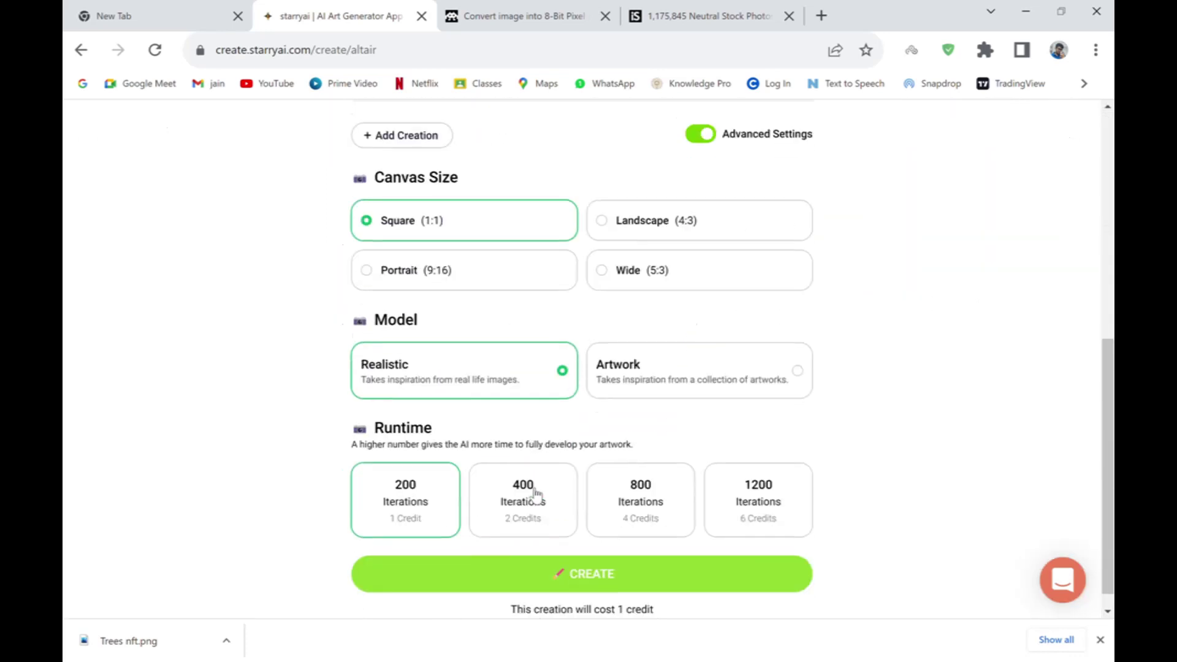
pyautogui.click(567, 583)
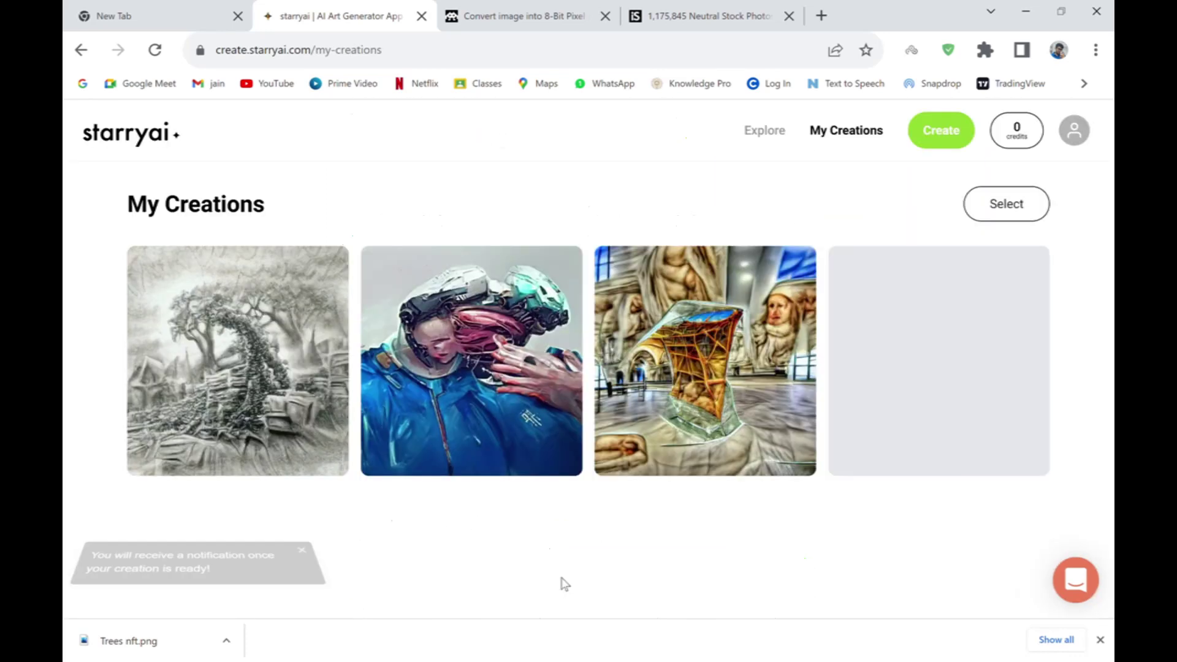
# - Review the finished 8-bit effect and its download formats on img8bit.com, and revisit the iStock and starryai pages
pyautogui.click(496, 8)
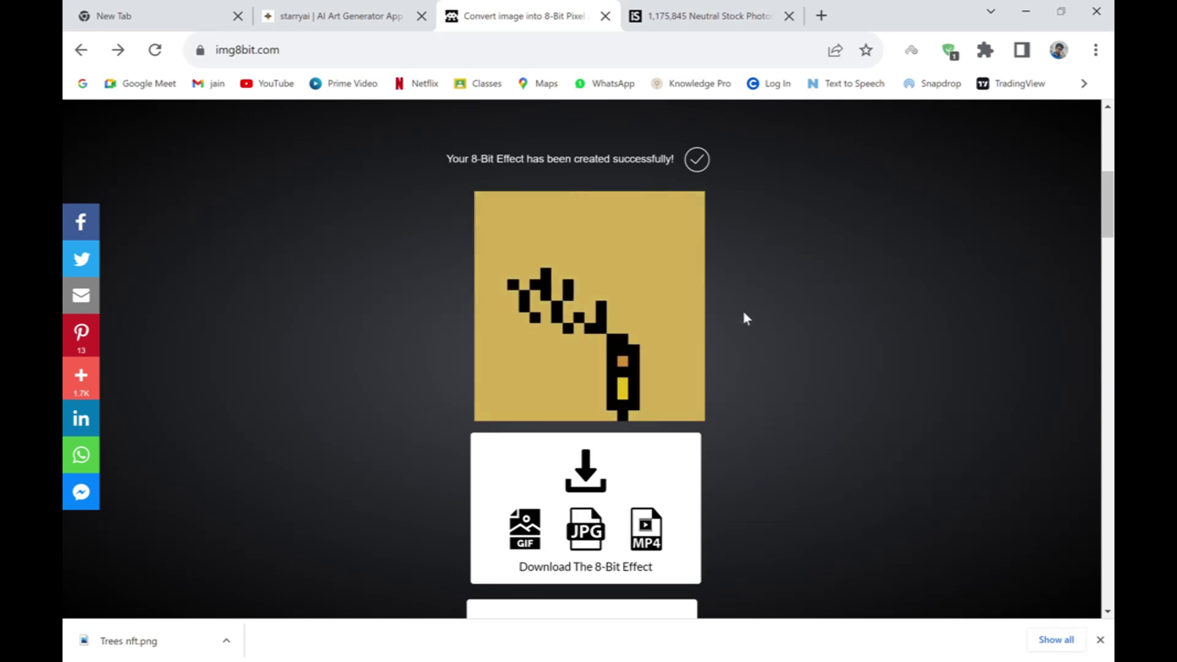
pyautogui.scroll(-3, 715, 239)
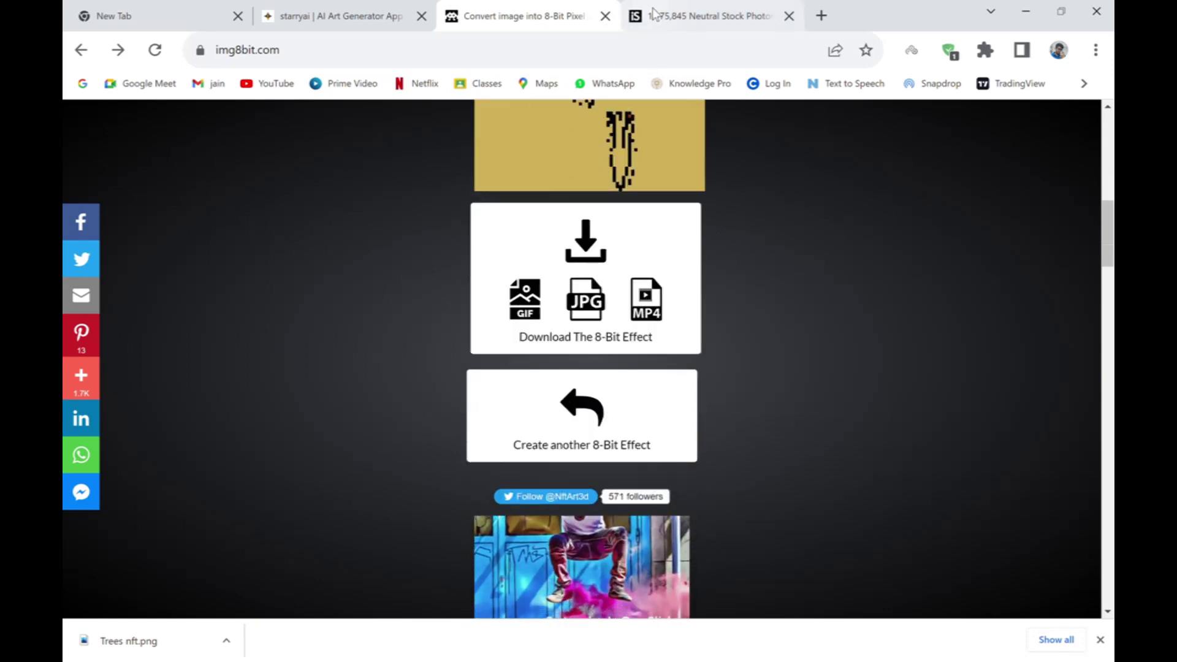
pyautogui.click(654, 13)
pyautogui.click(337, 15)
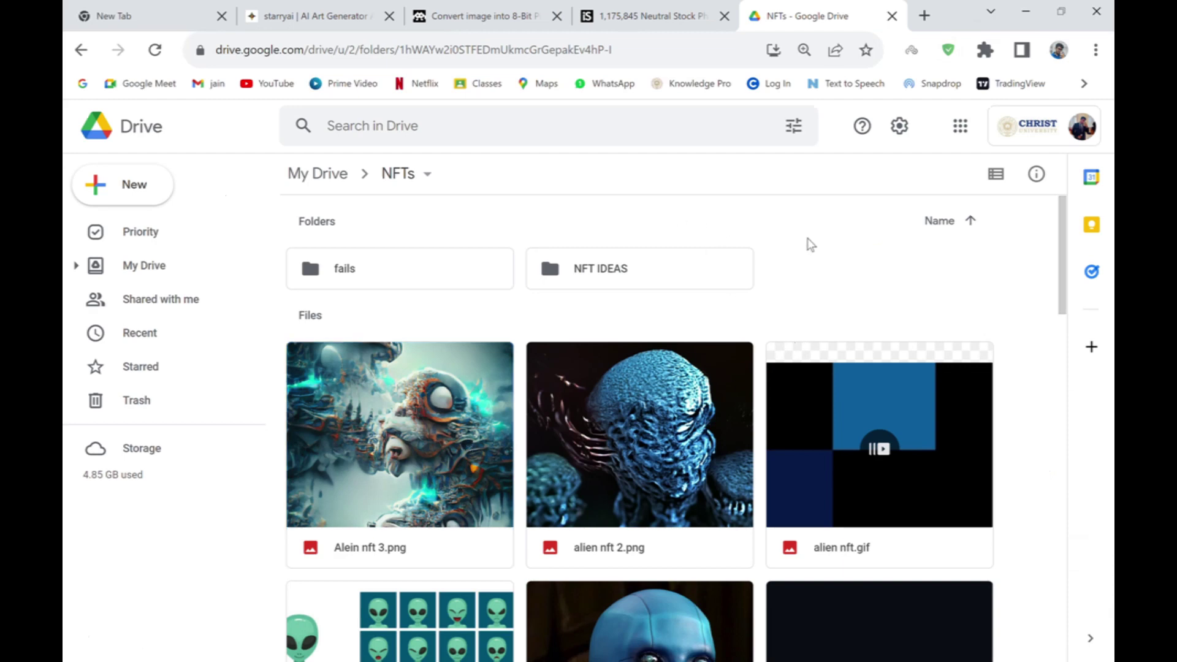
# - Preview Alein nft 3.png from the NFTs folder in Google Drive, inspect its details up close, and close the preview
pyautogui.doubleClick(450, 462)
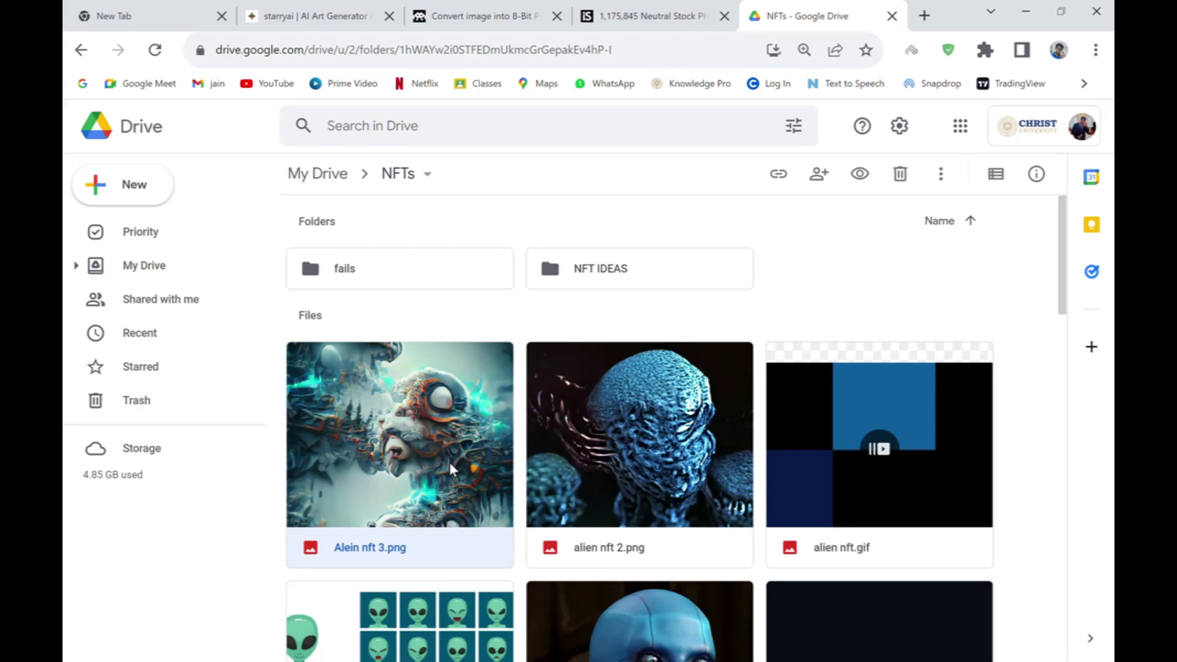
pyautogui.scroll(5, 585, 453)
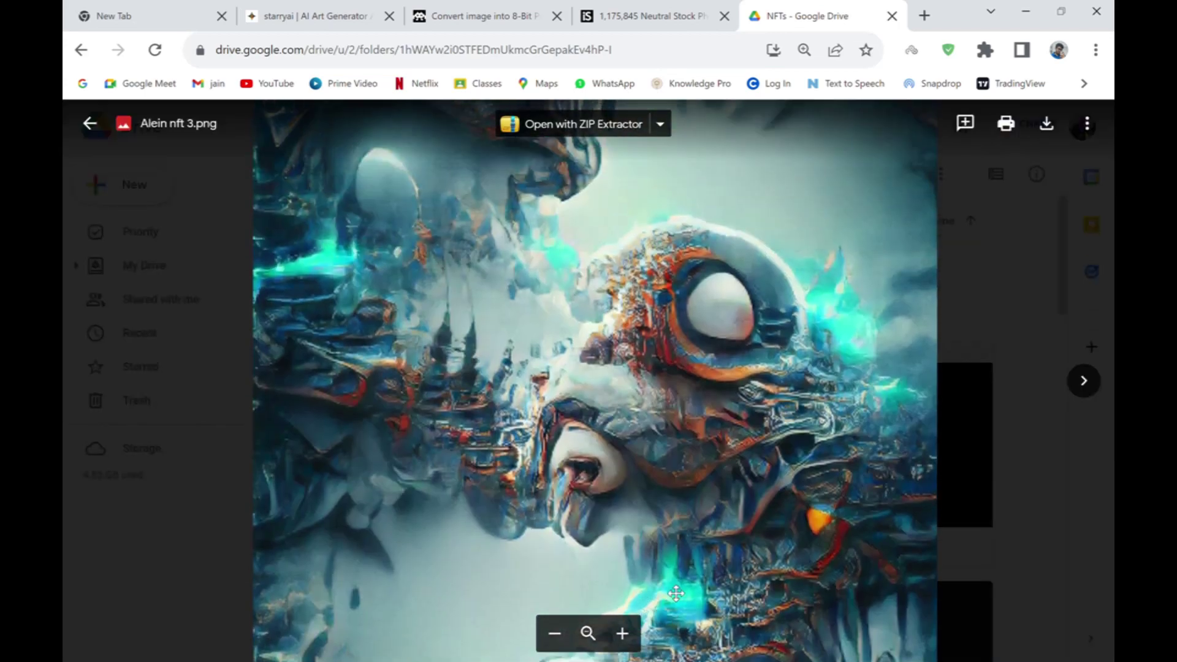
pyautogui.scroll(4, 702, 559)
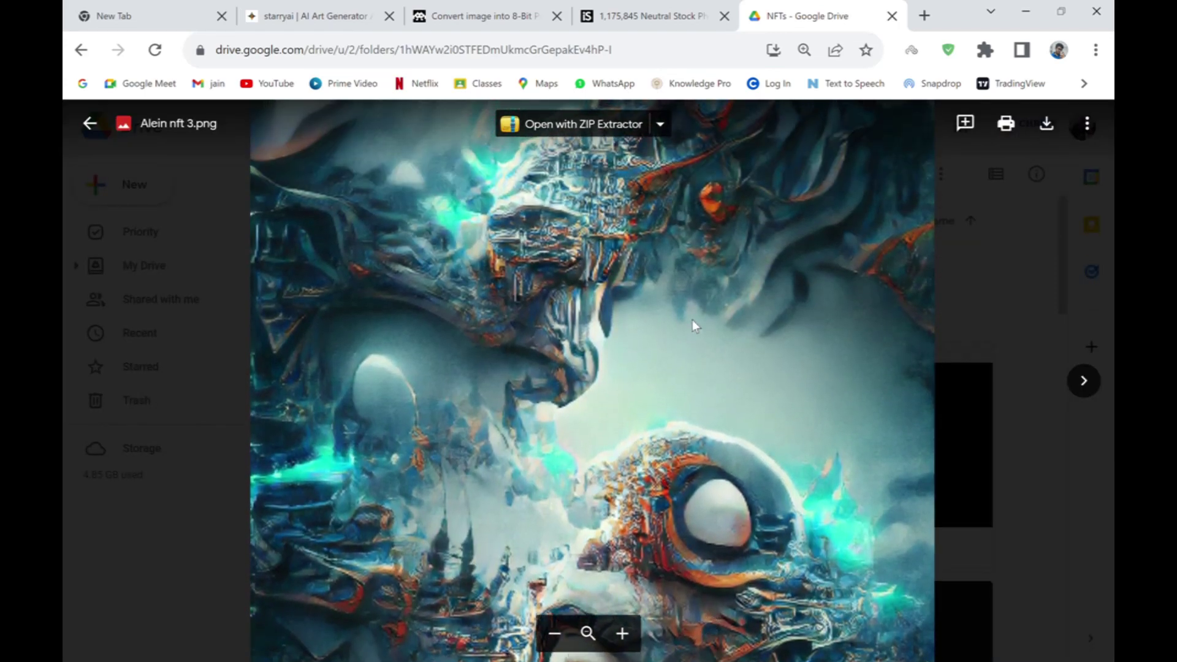
pyautogui.scroll(-5, 704, 392)
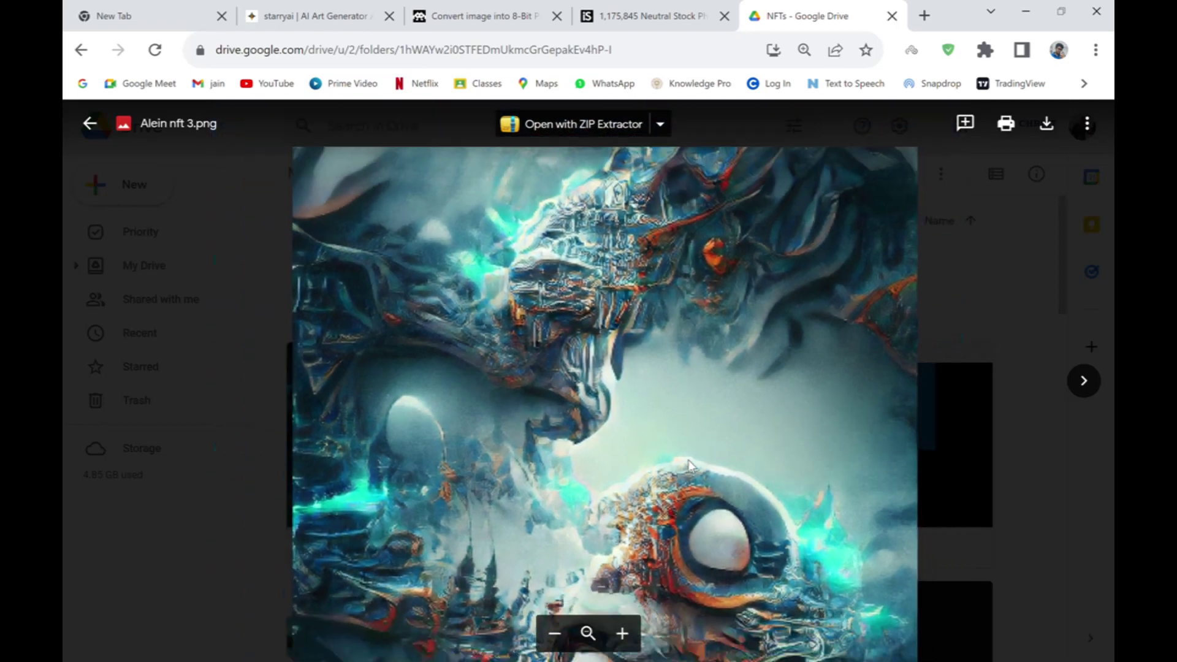
pyautogui.scroll(-2, 558, 392)
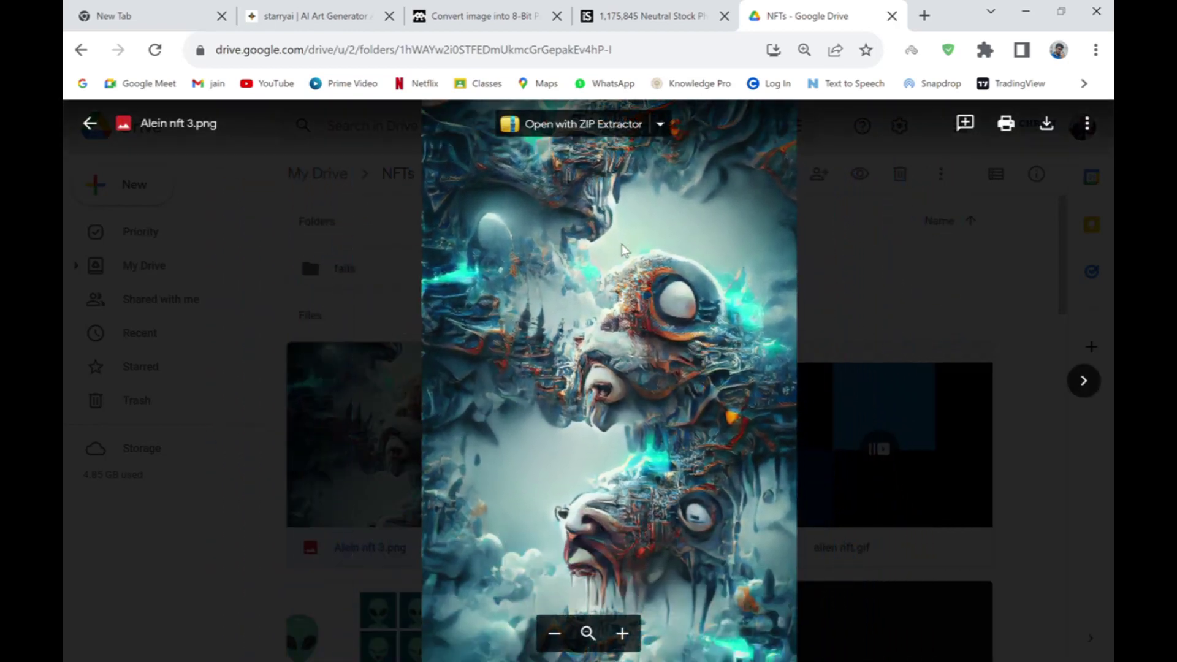
pyautogui.scroll(1, 674, 242)
pyautogui.click(968, 241)
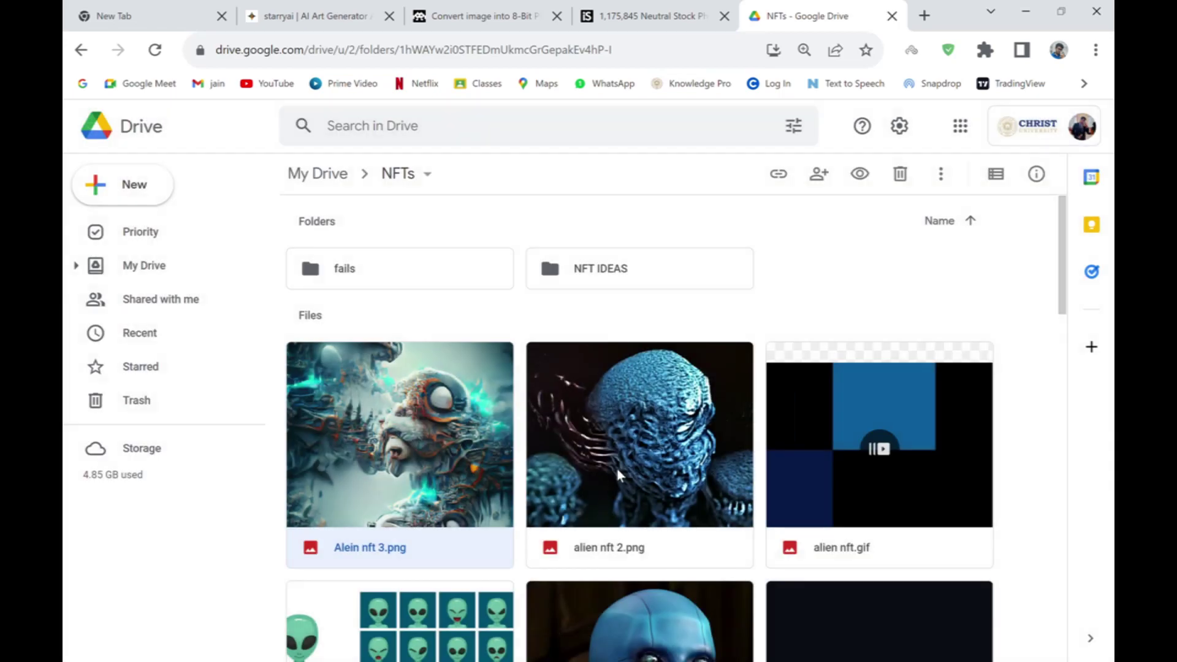
# - Open alien nft 2.png from the NFTs folder and examine the artwork
pyautogui.doubleClick(681, 454)
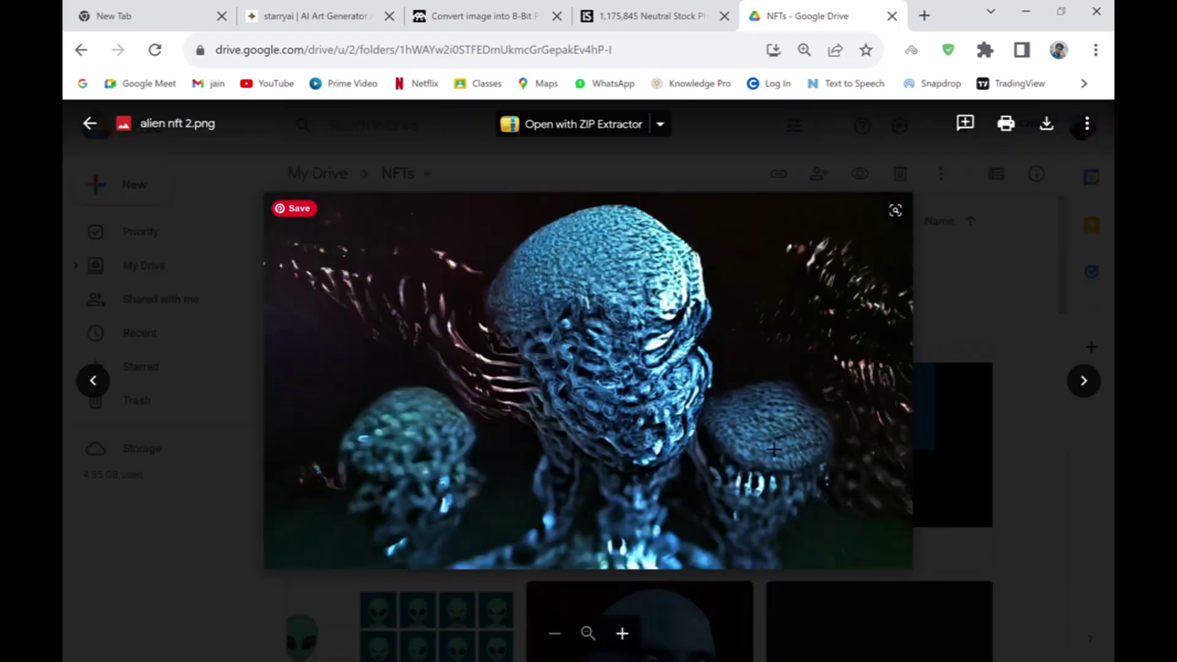
pyautogui.scroll(1, 725, 446)
pyautogui.scroll(-2, 799, 439)
# - Compare the pixelated alien nft.gif with the alien.jpg picture, dismissing any comment box opened on the preview
pyautogui.click(1083, 382)
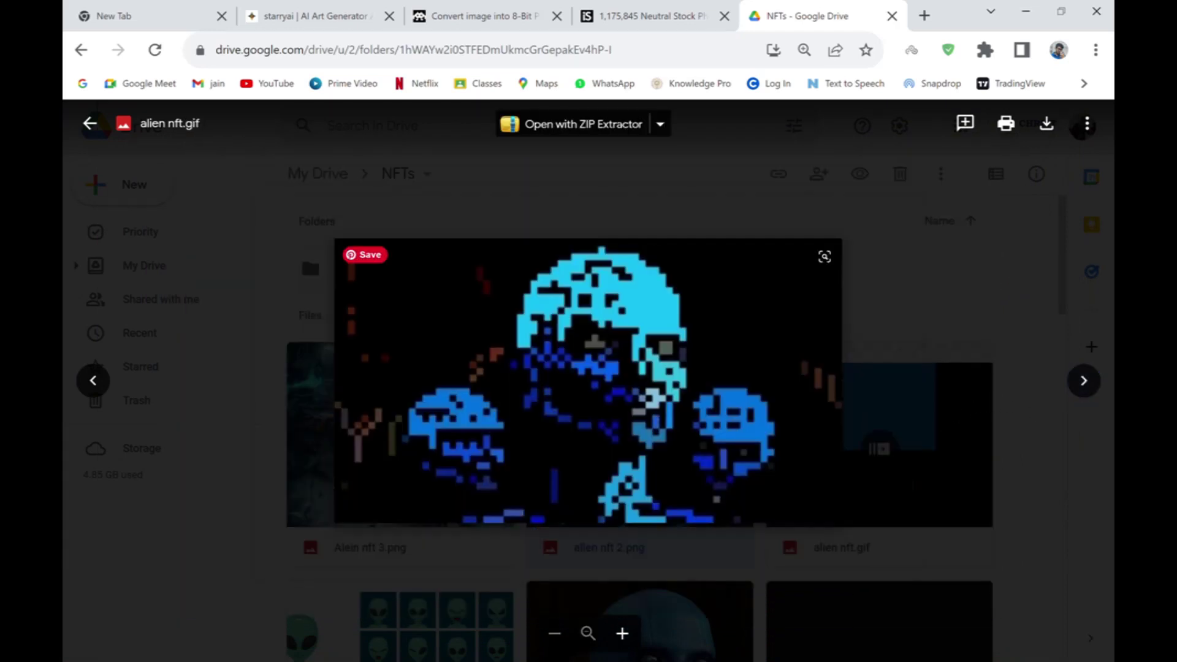
pyautogui.click(1080, 395)
pyautogui.click(107, 385)
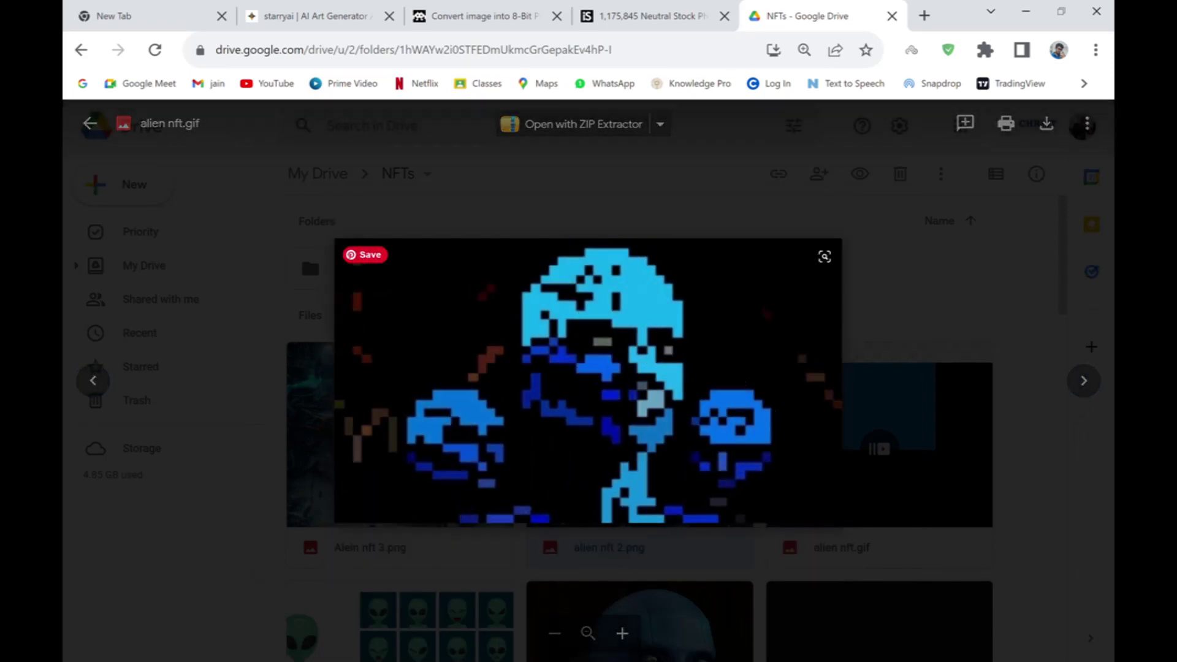
pyautogui.click(1099, 386)
pyautogui.click(1083, 382)
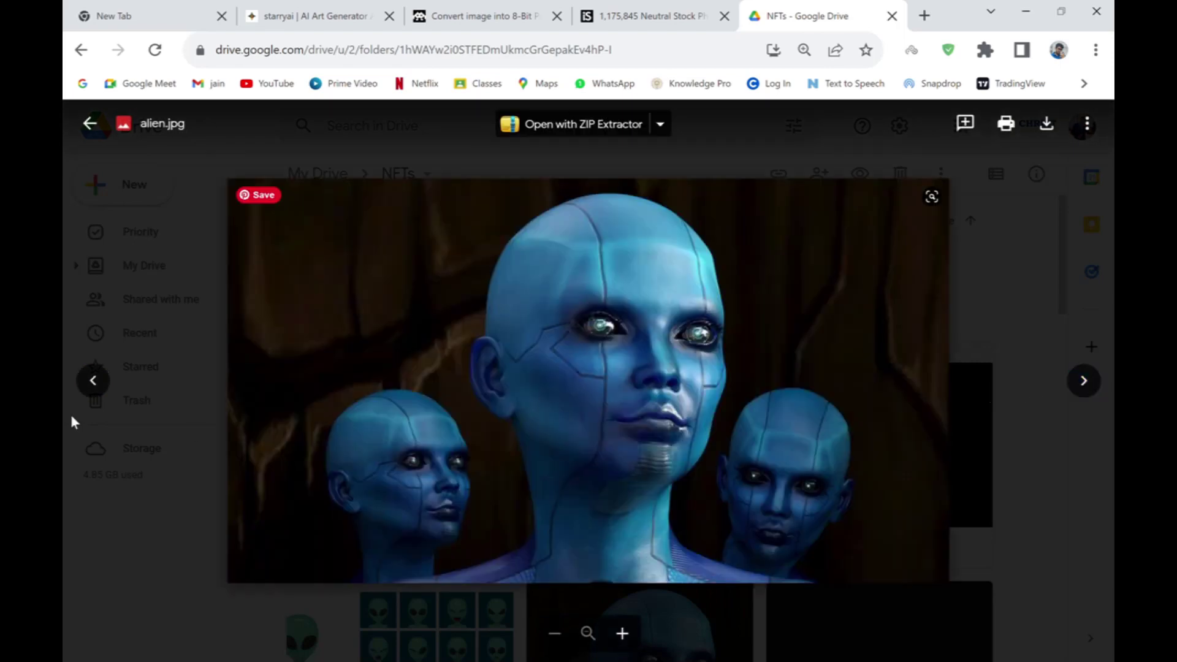
pyautogui.click(93, 381)
pyautogui.click(93, 381)
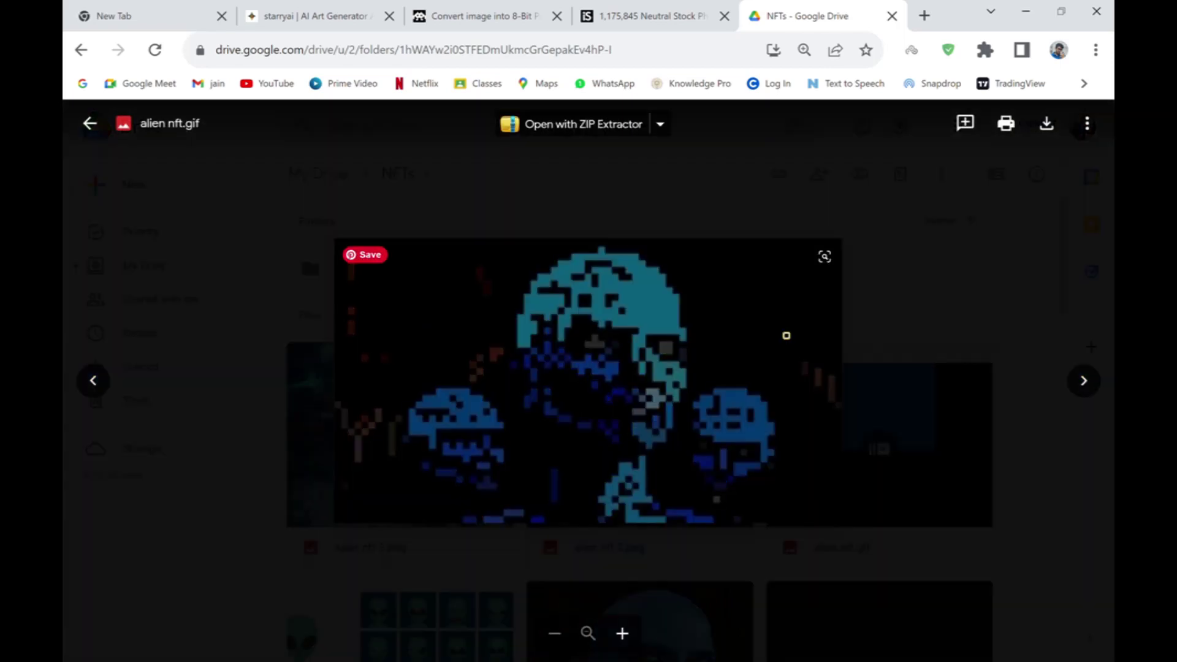
pyautogui.moveTo(786, 336); pyautogui.dragTo(791, 456)
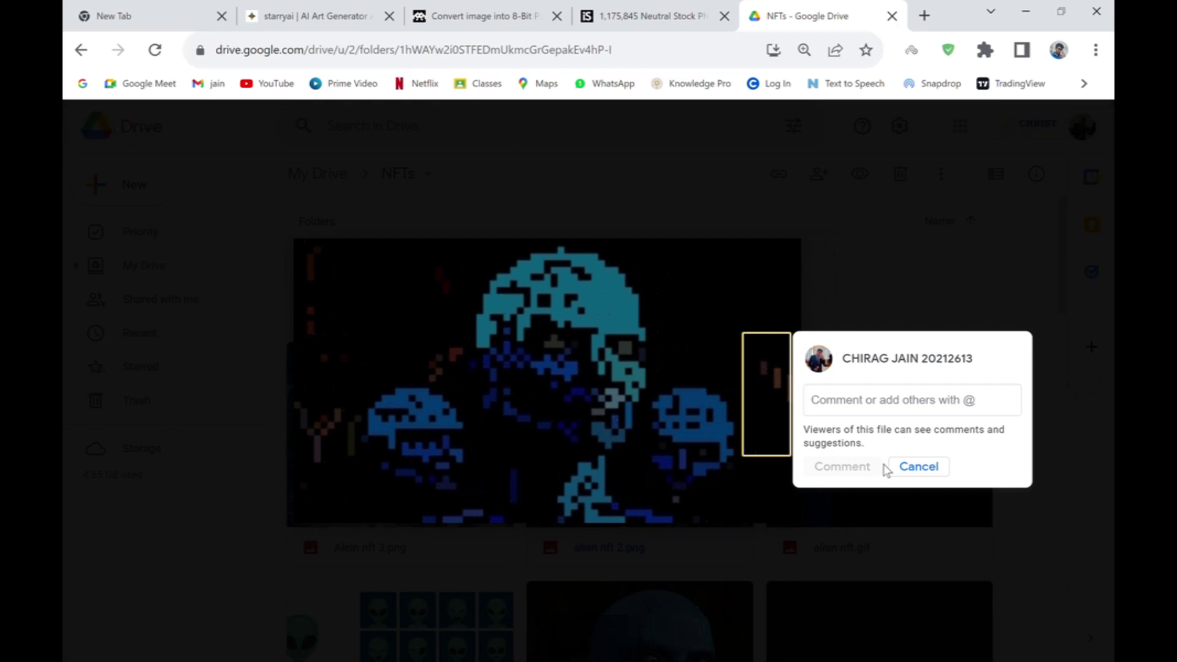
pyautogui.click(904, 469)
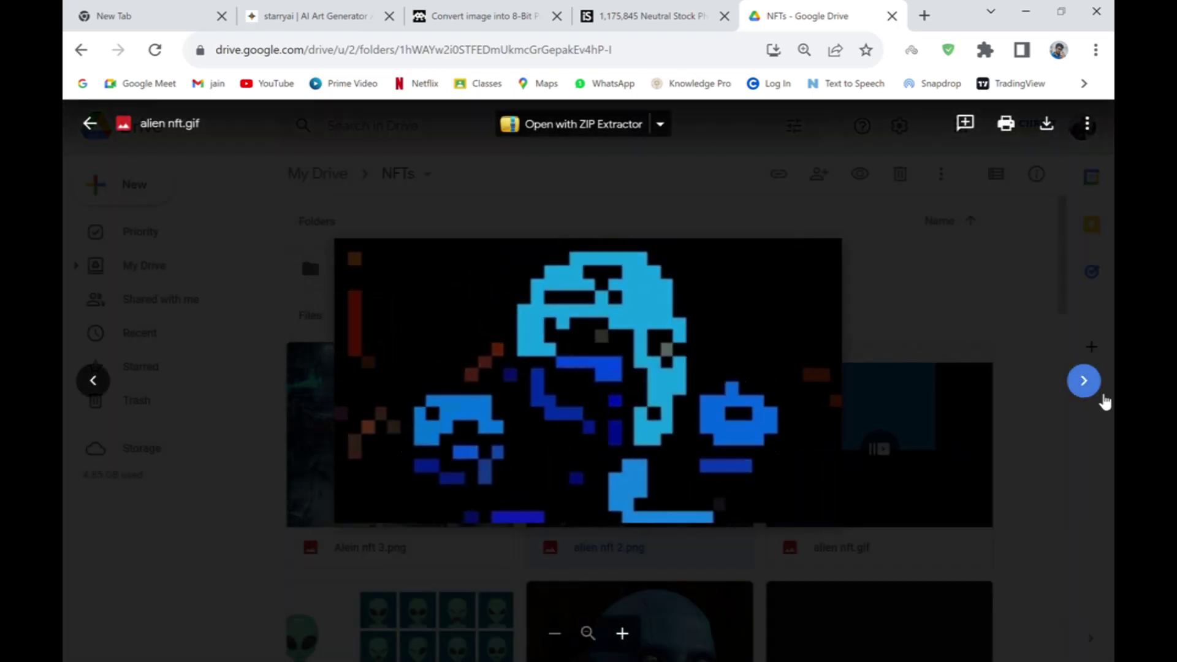
# - View alien nft4.jpg and the pixelated cyborg nft.gif, and move on to the cyborg.jpg picture
pyautogui.click(1101, 397)
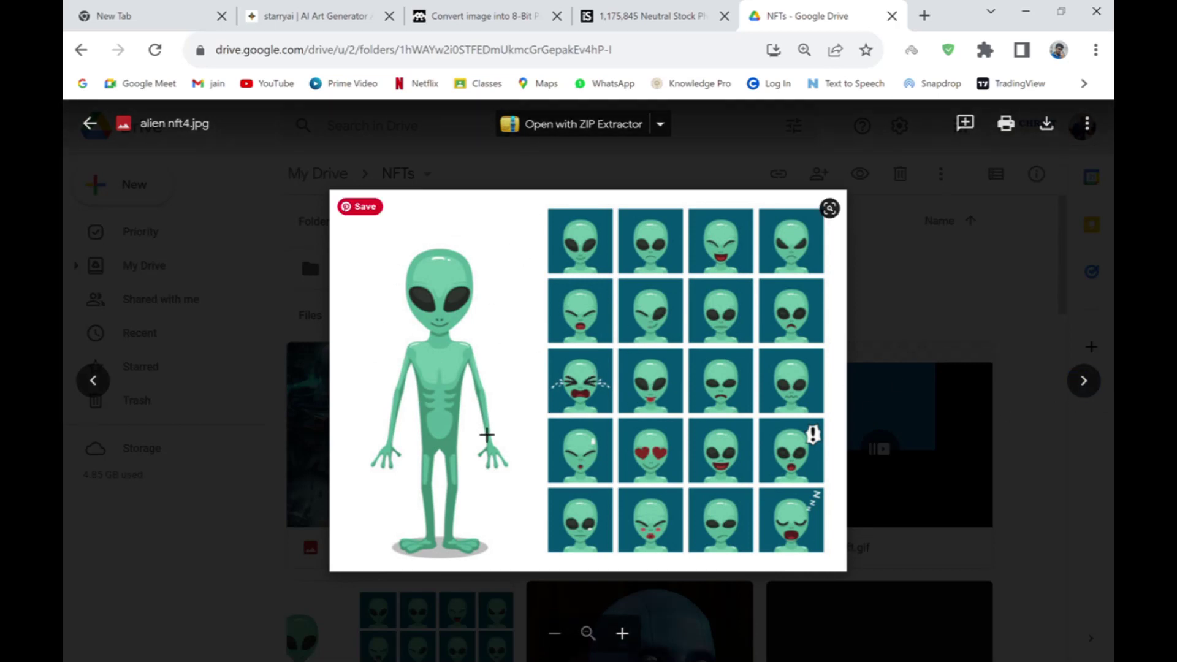
pyautogui.click(1073, 387)
pyautogui.click(1072, 387)
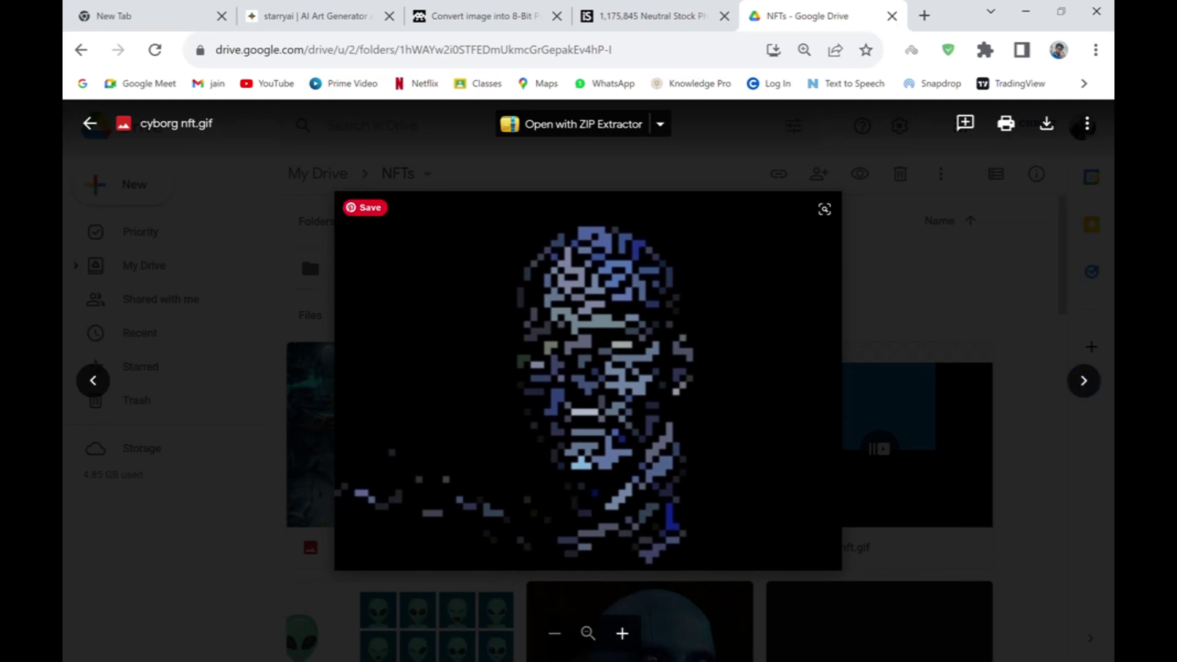
pyautogui.click(824, 407)
pyautogui.click(919, 536)
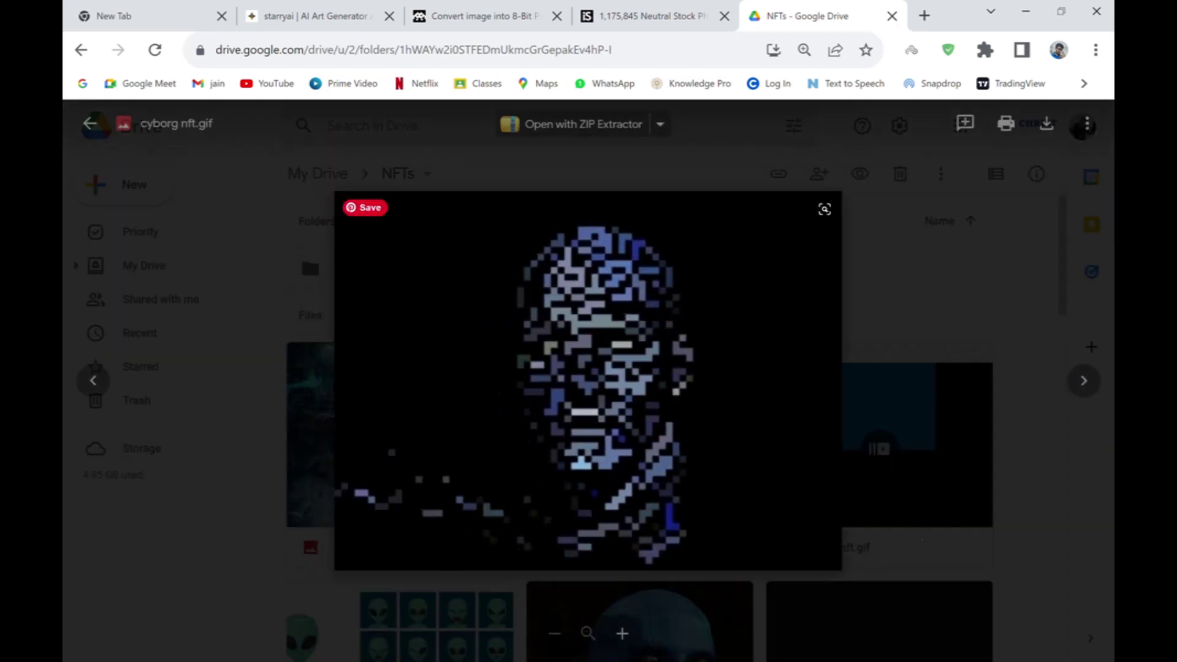
pyautogui.click(1089, 397)
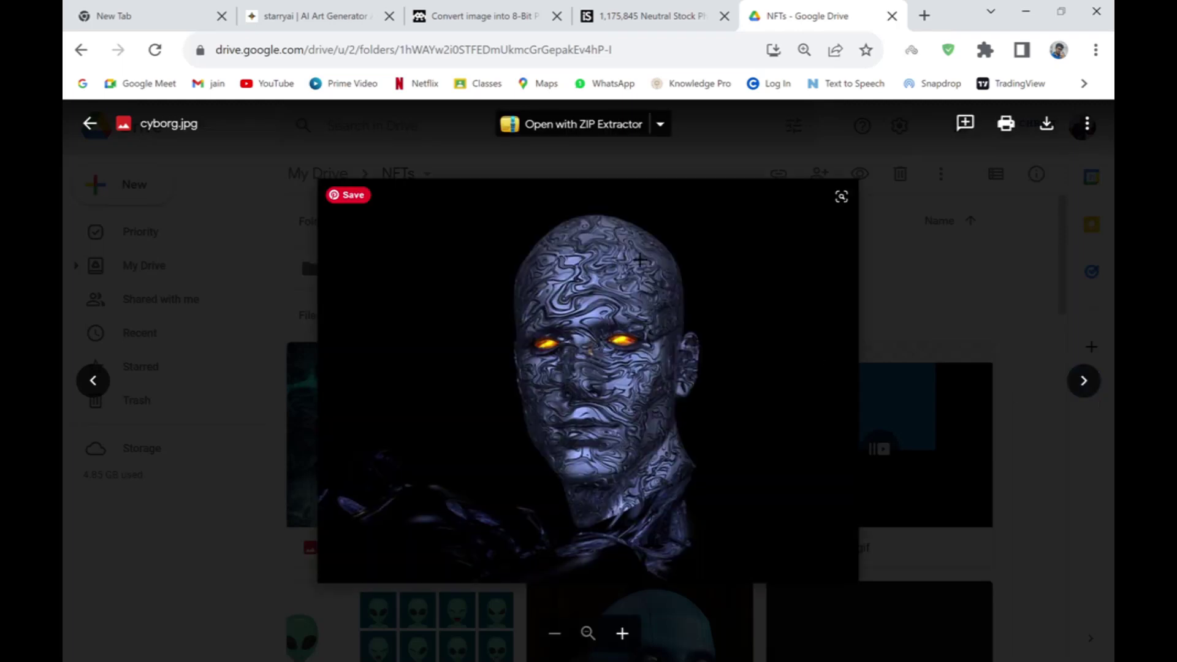
# - Compare the Galaxy nft.png artwork with the galaxy.jpg picture
pyautogui.click(1083, 380)
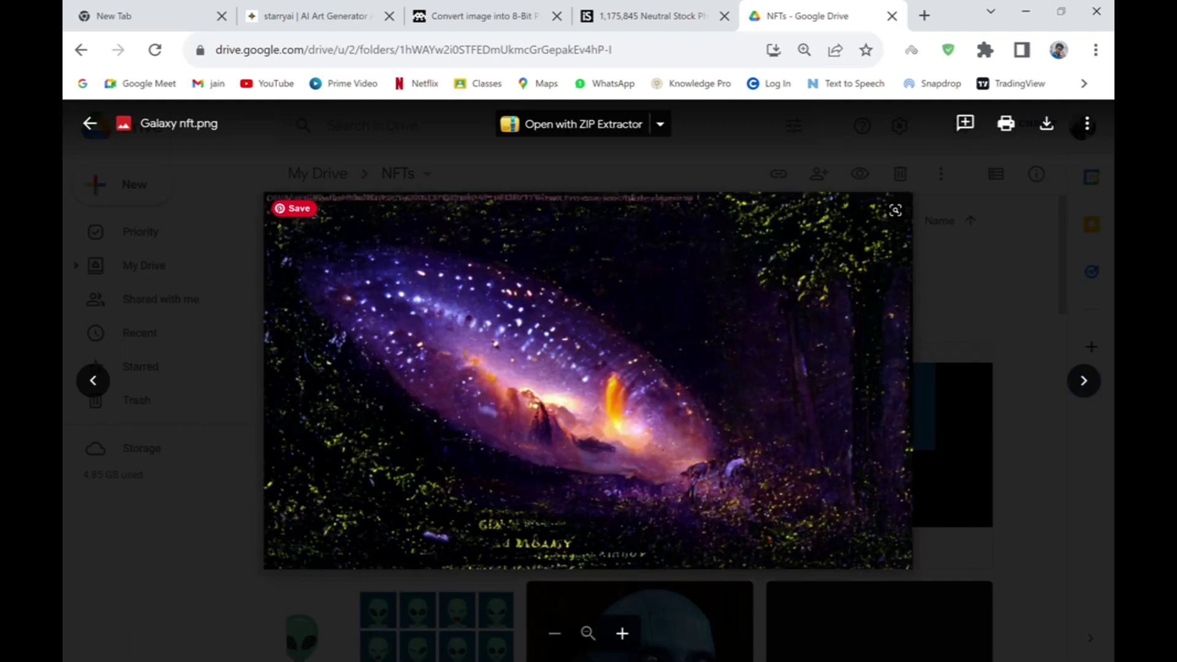
pyautogui.click(1083, 381)
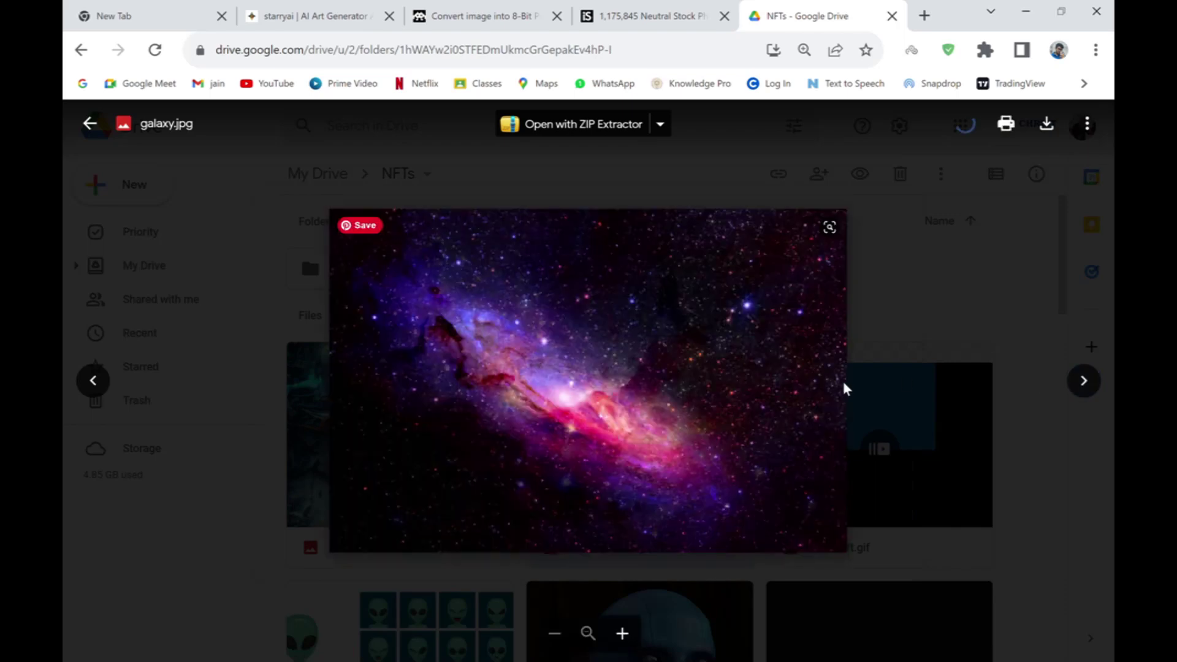
pyautogui.click(89, 378)
pyautogui.click(1082, 381)
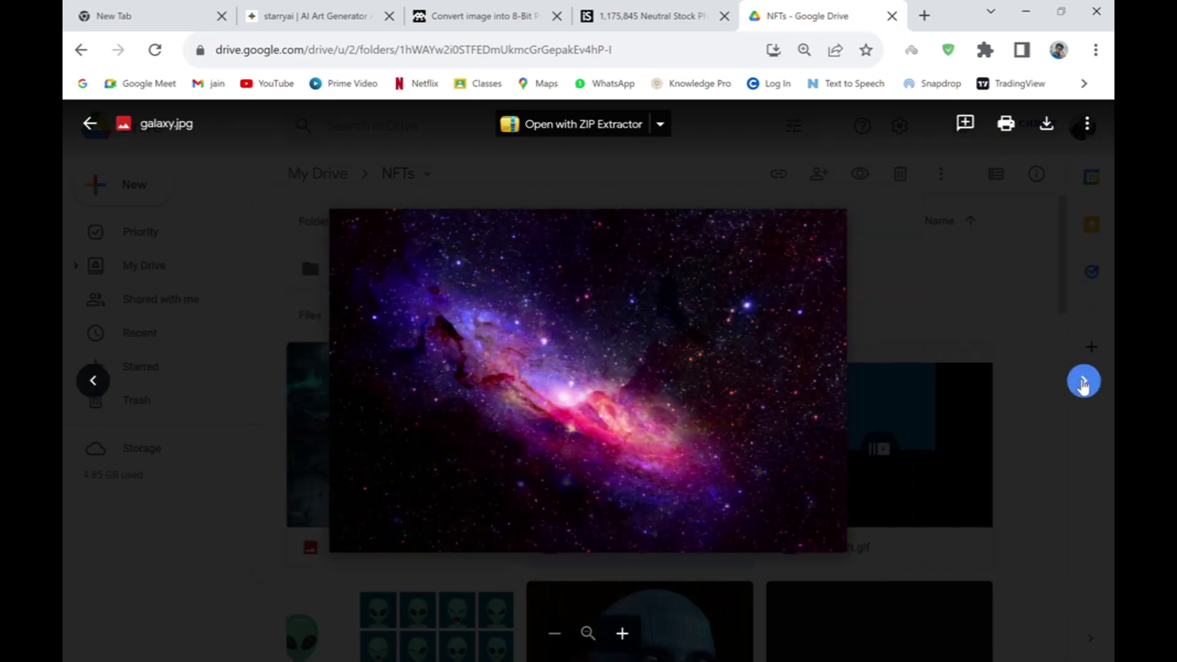
# - Switch back and forth between galaxy.jpg and the Galaxy nft.png artwork to examine how the two differ
pyautogui.press('Left')
pyautogui.press('Right')
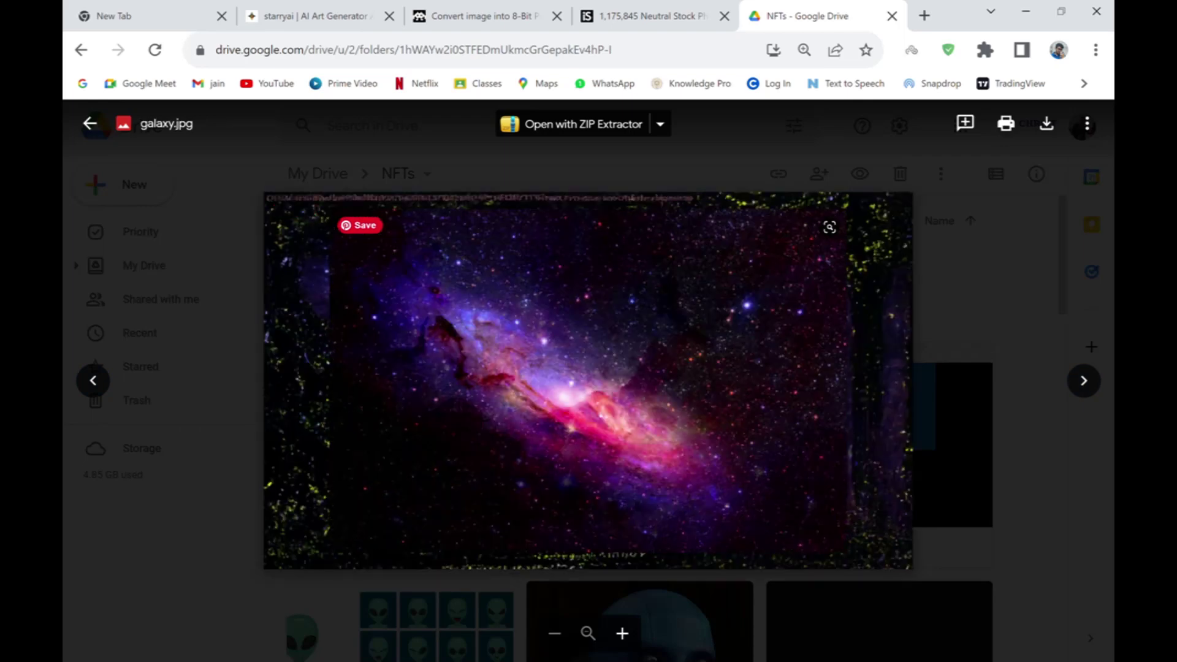
pyautogui.press('Left')
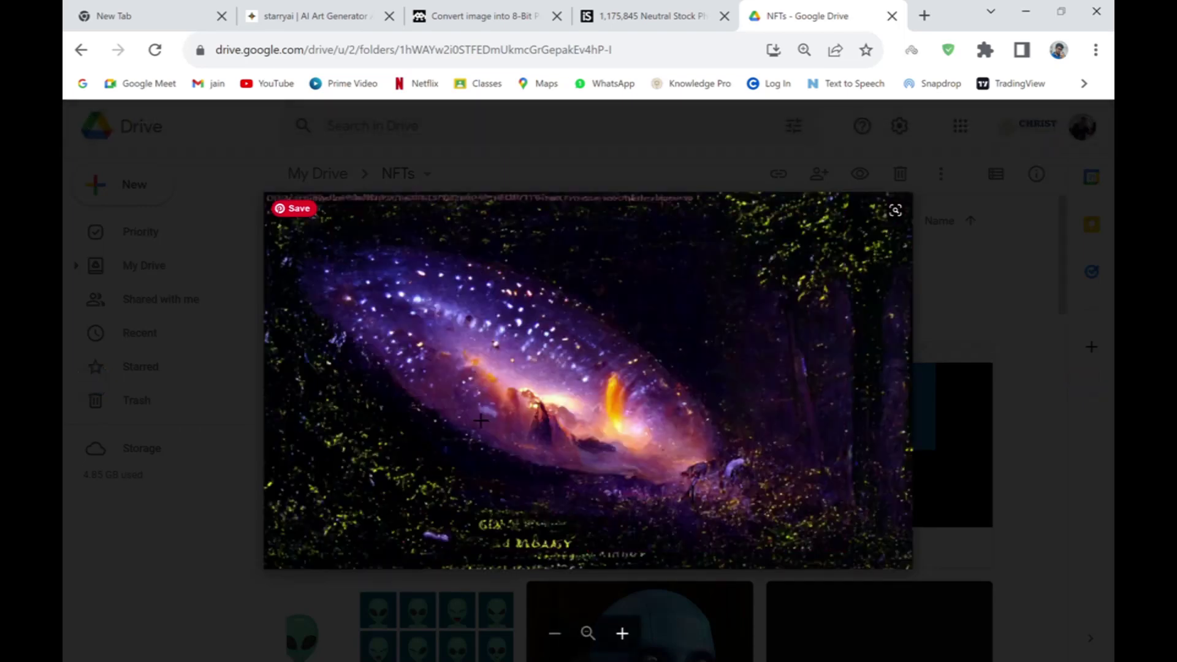
pyautogui.press('Right')
pyautogui.press('Left')
pyautogui.press('Right')
pyautogui.press('Left')
pyautogui.press('Right')
pyautogui.press('Escape')
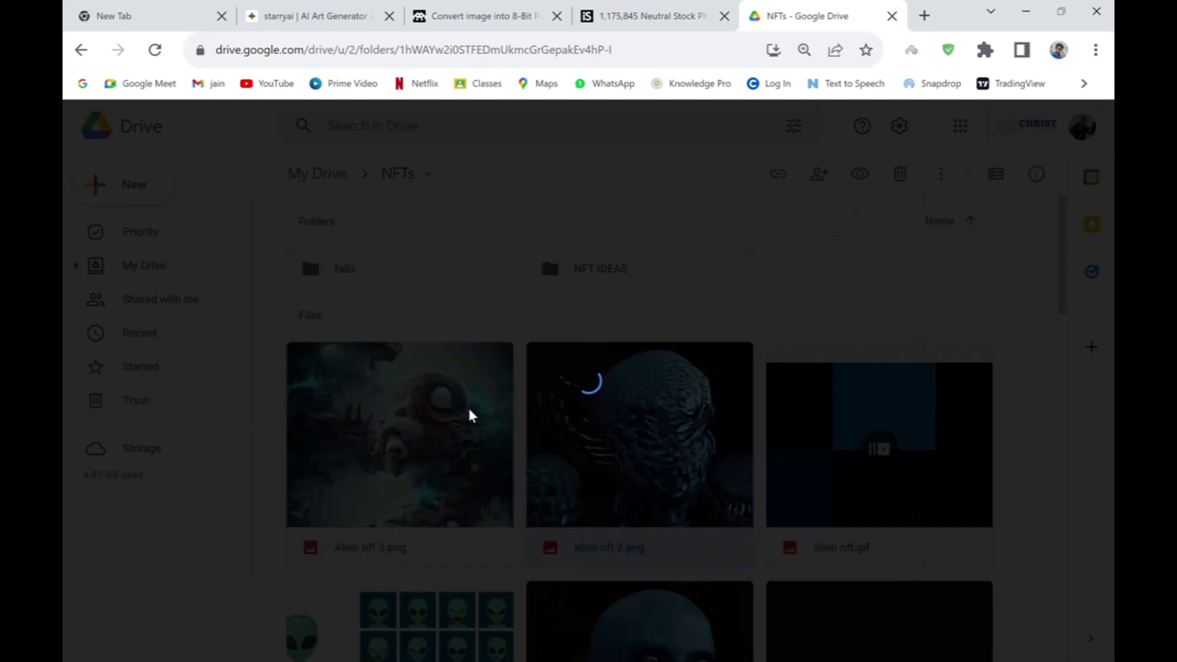
# - View the pixelated hacker nft.gif and compare the Heart eyes nft.png artwork with the heart eyes.jpg picture
pyautogui.press('Return')
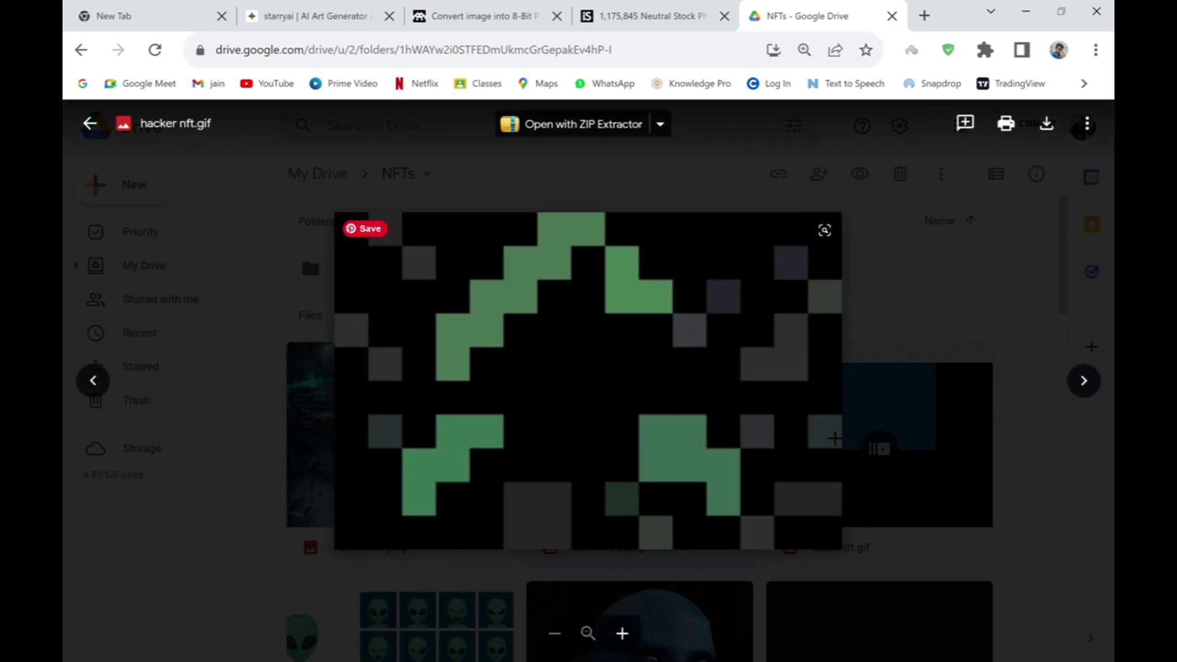
pyautogui.click(1084, 381)
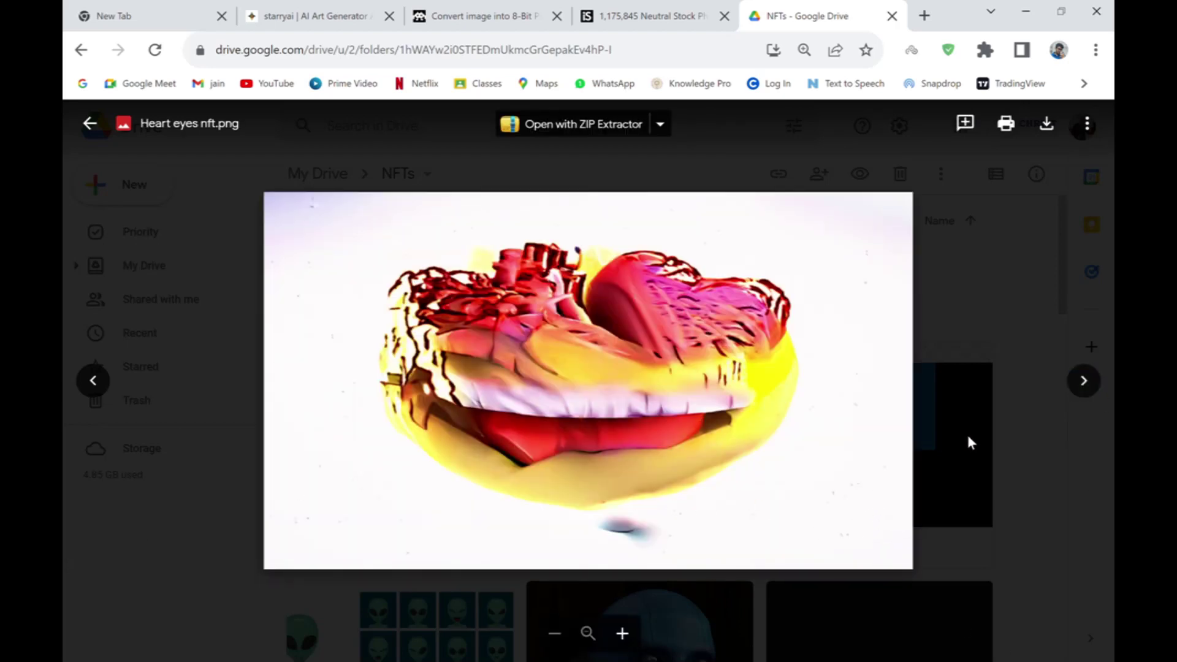
pyautogui.click(1083, 382)
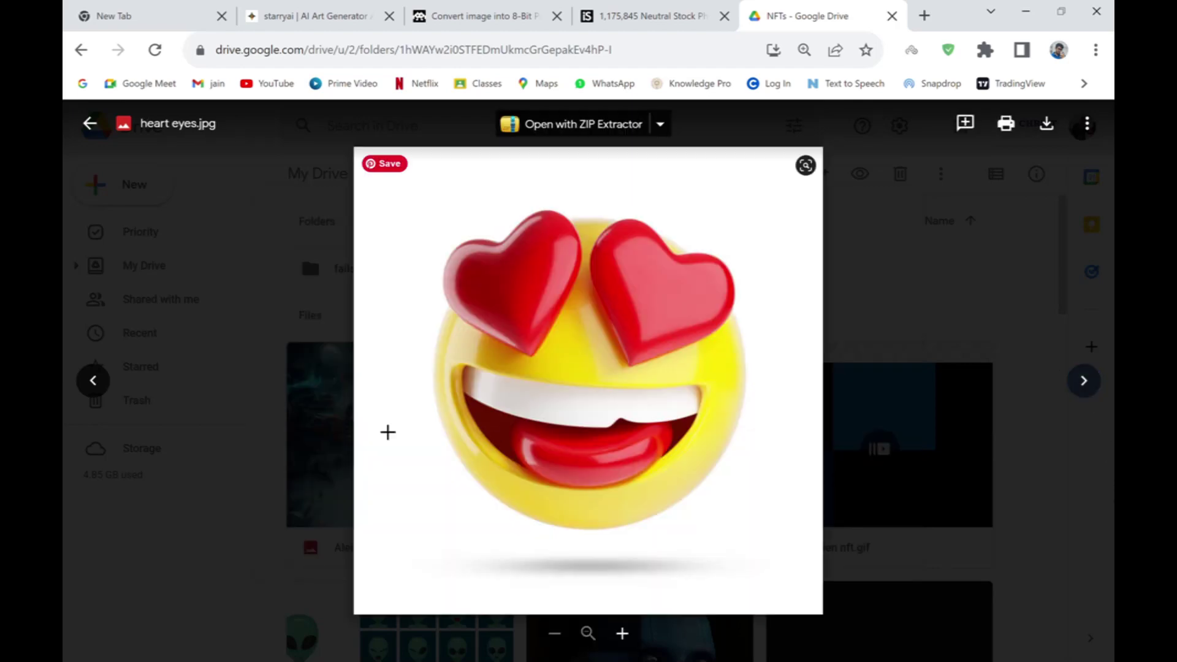
pyautogui.click(92, 381)
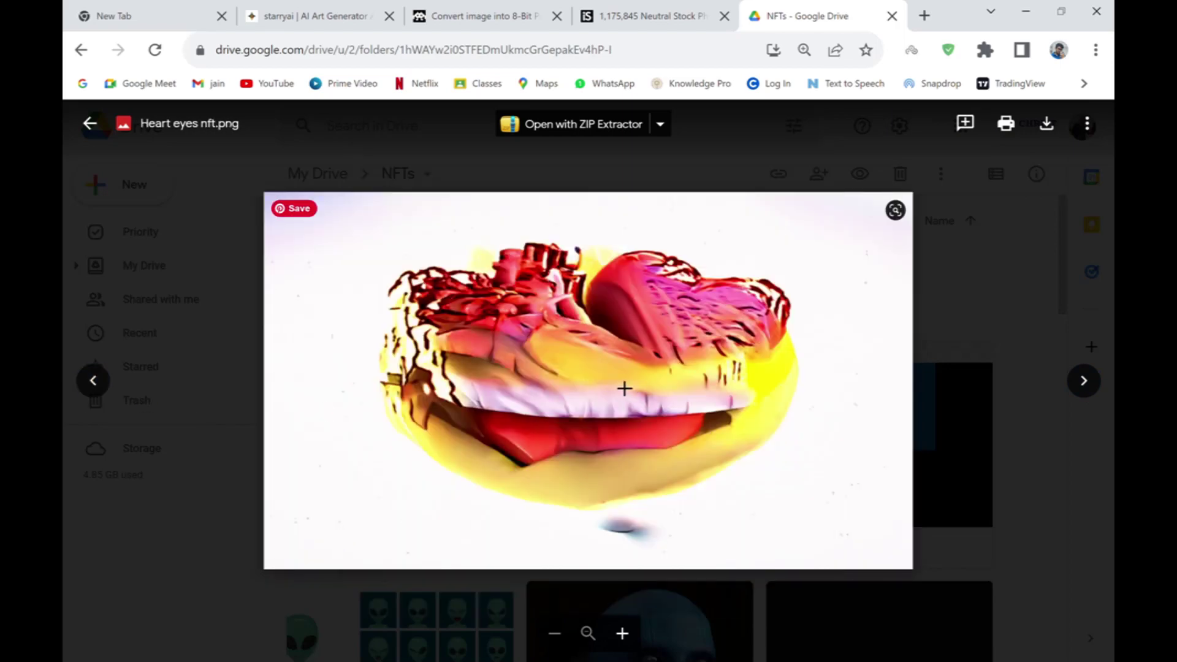
# - View MONKEY nft.jpg and examine the nature nft 2.png artwork at an enlarged size
pyautogui.click(1094, 383)
pyautogui.click(1094, 384)
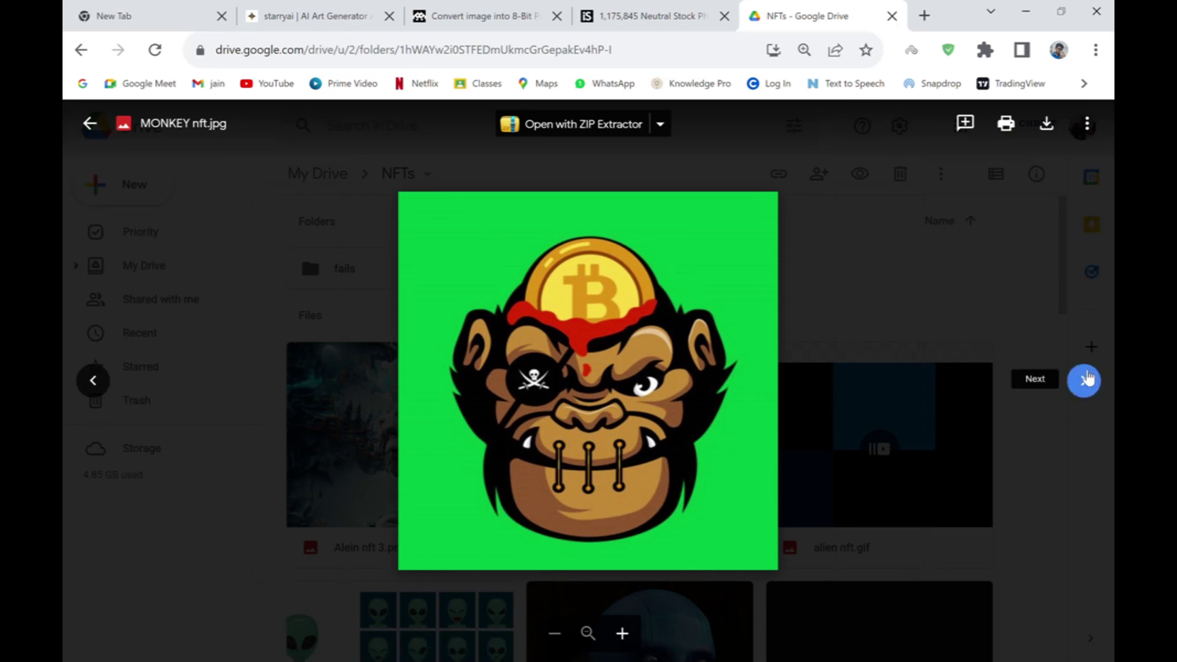
pyautogui.click(1086, 379)
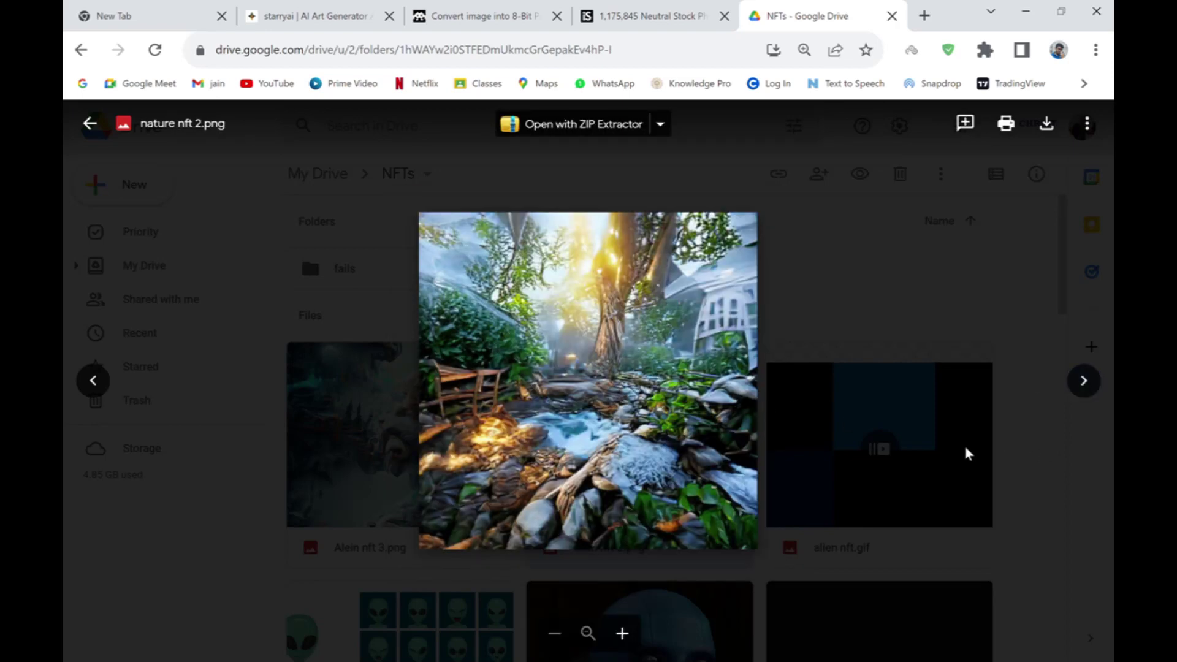
pyautogui.click(663, 550)
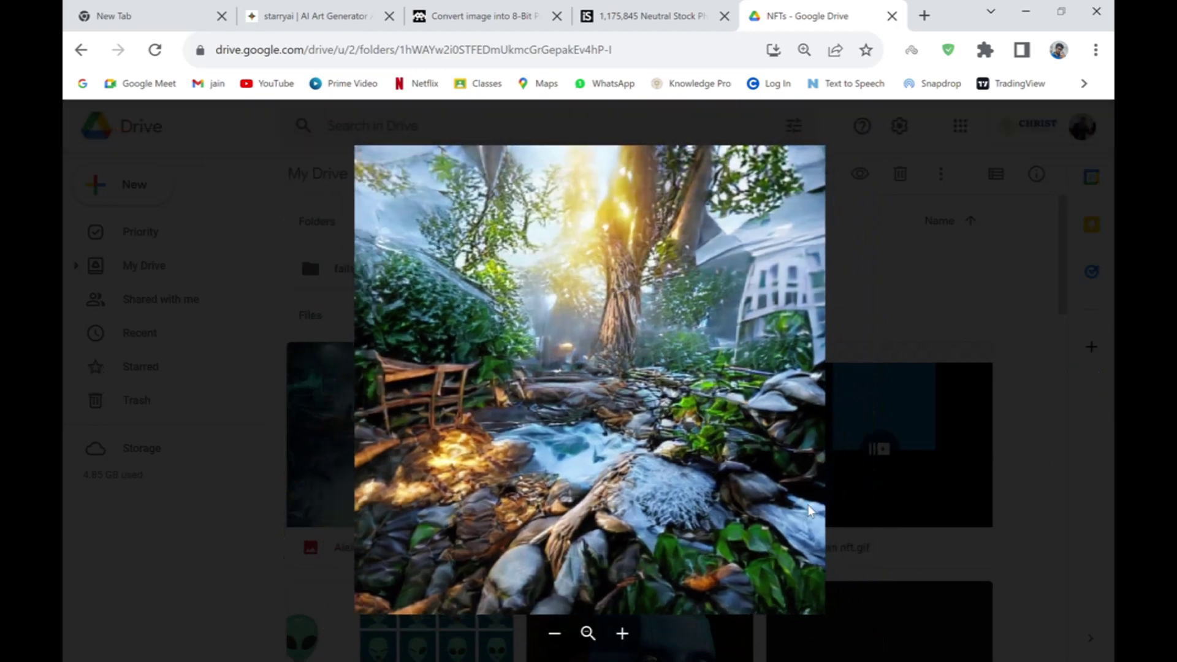
pyautogui.click(808, 505)
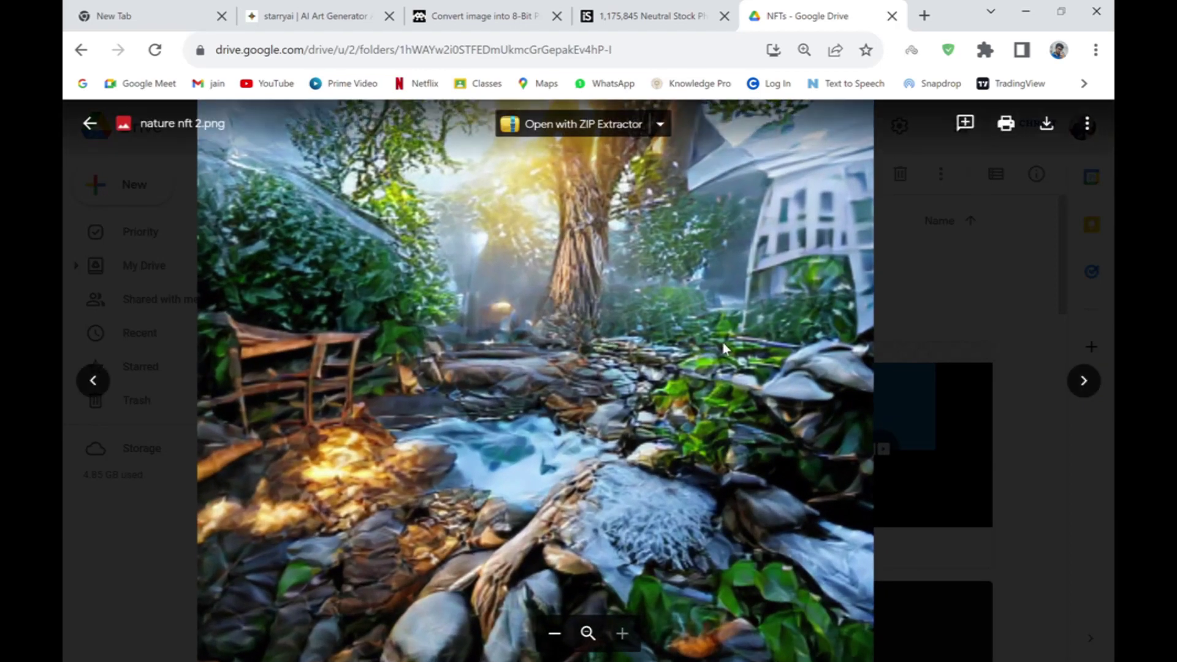
pyautogui.click(763, 335)
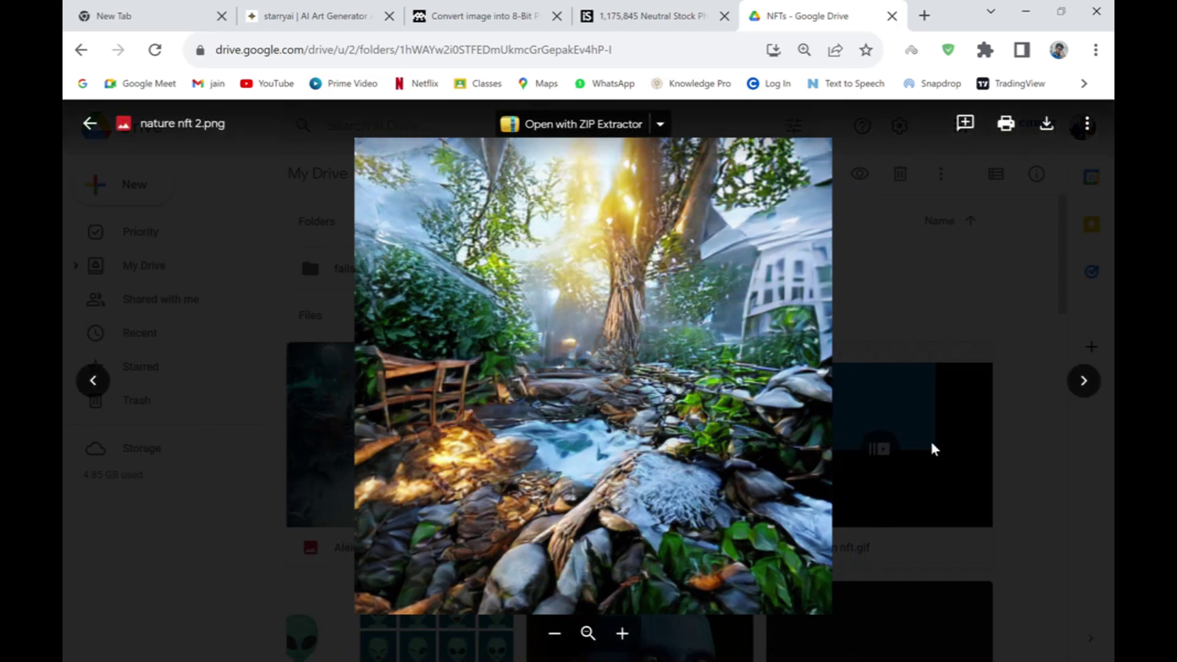
# - View the remaining artworks from nature nft.png through the skin complextion pair and technology.png to Trees nft.png, and close the preview
pyautogui.click(1073, 399)
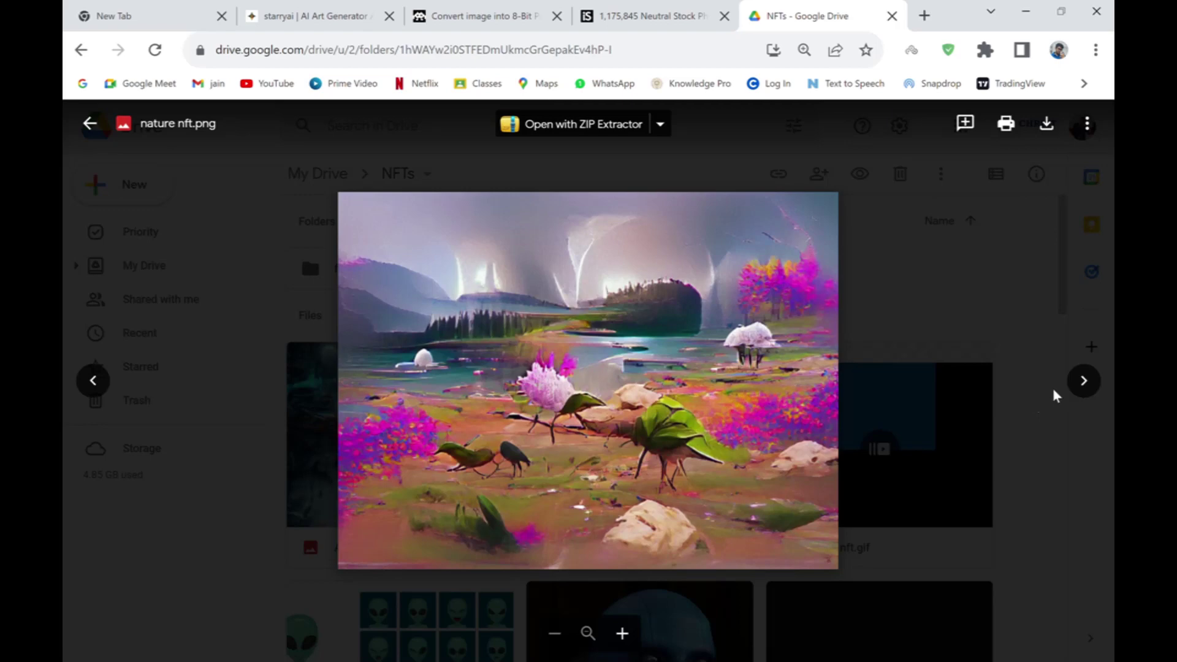
pyautogui.click(1082, 381)
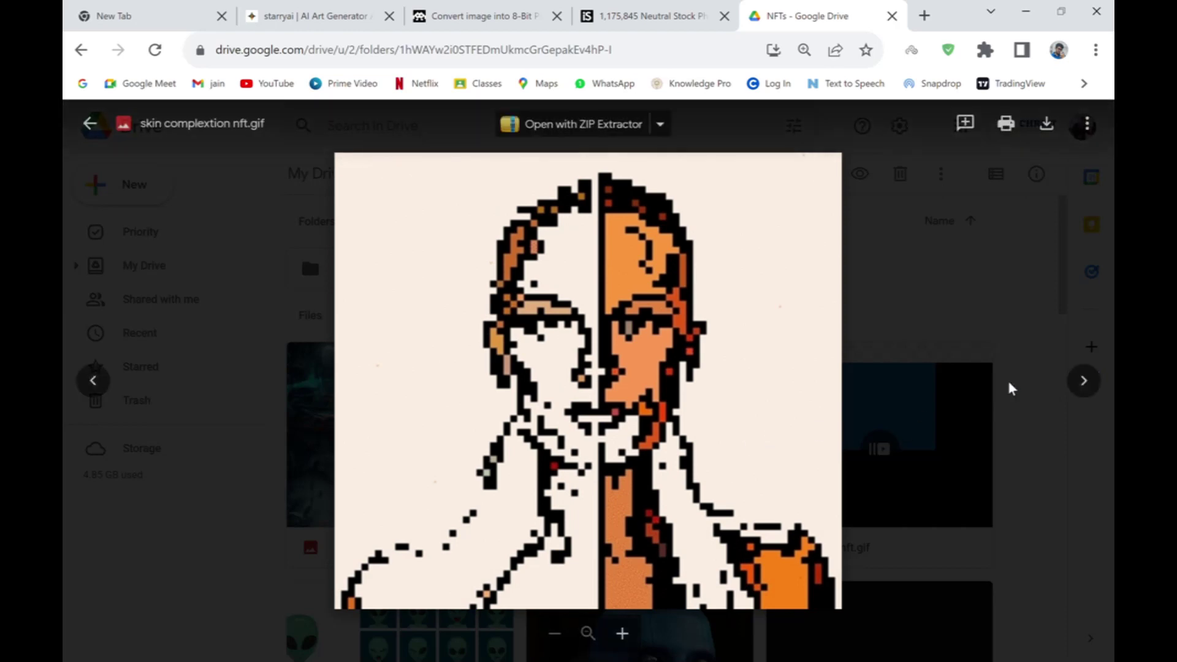
pyautogui.click(1081, 383)
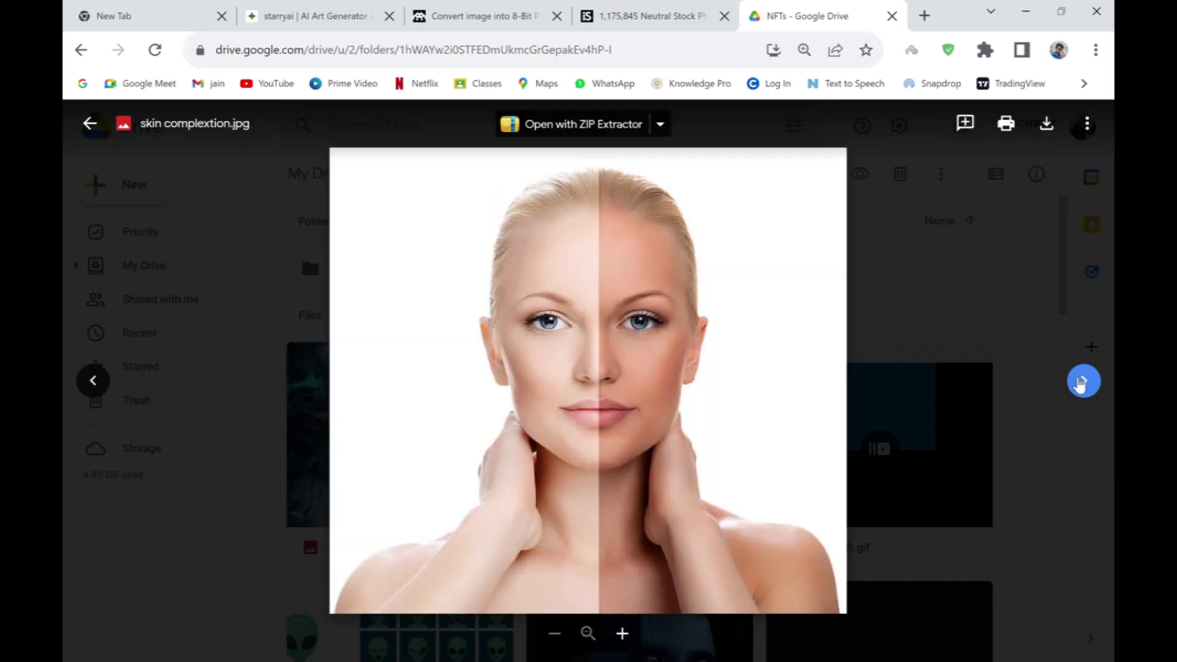
pyautogui.click(1080, 383)
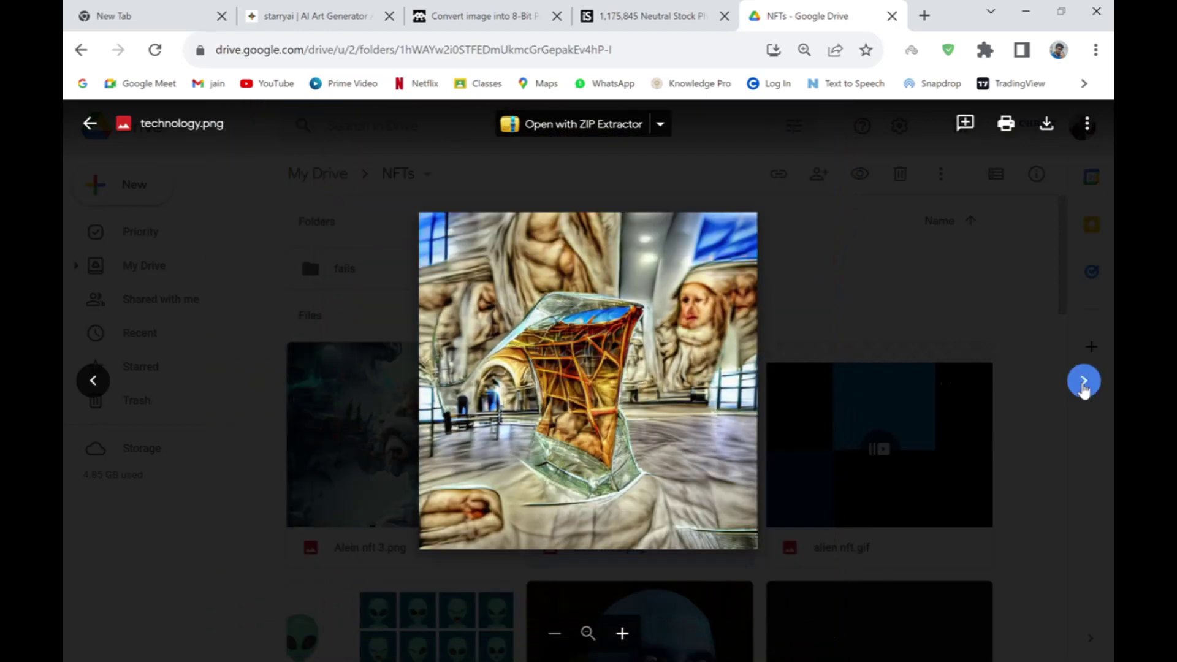
pyautogui.click(1082, 388)
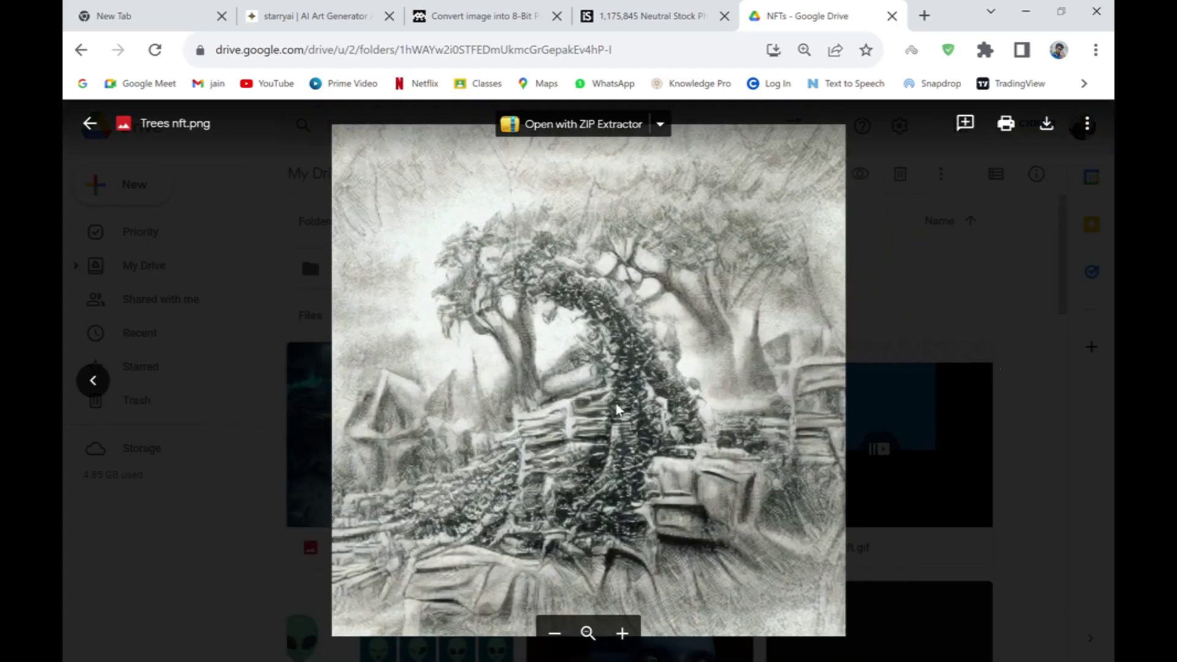
pyautogui.click(1011, 343)
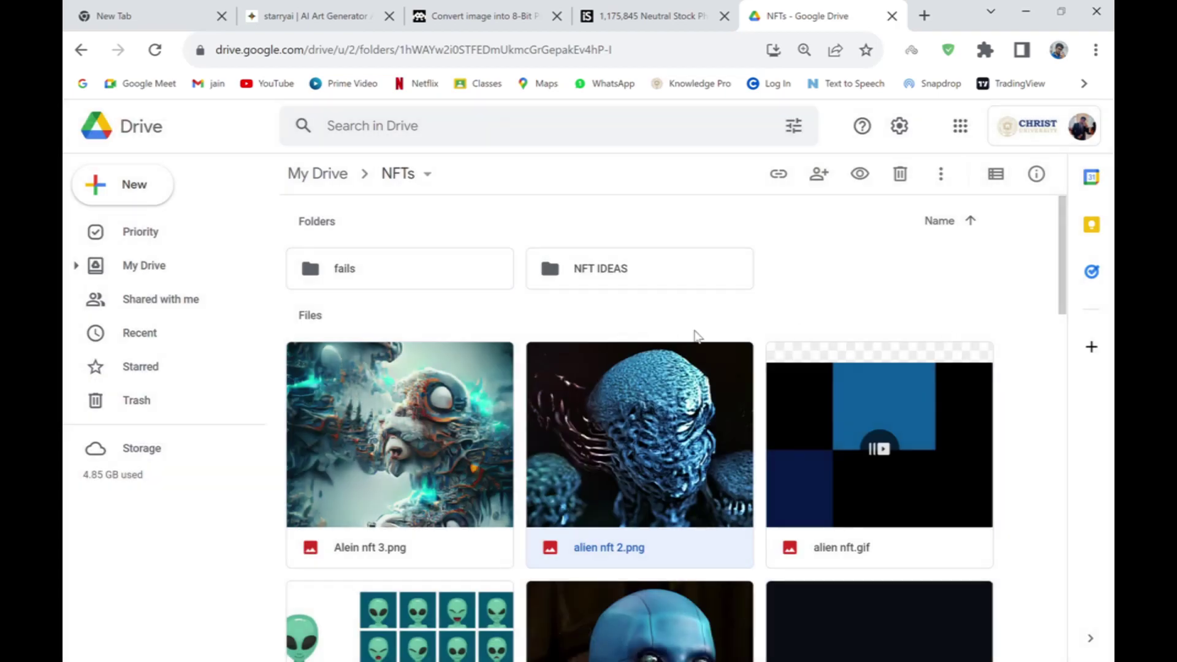
# - Open the NFT IDEAS folder and view its drawings from the black flower portrait to the face with star-filled shapes
pyautogui.doubleClick(599, 277)
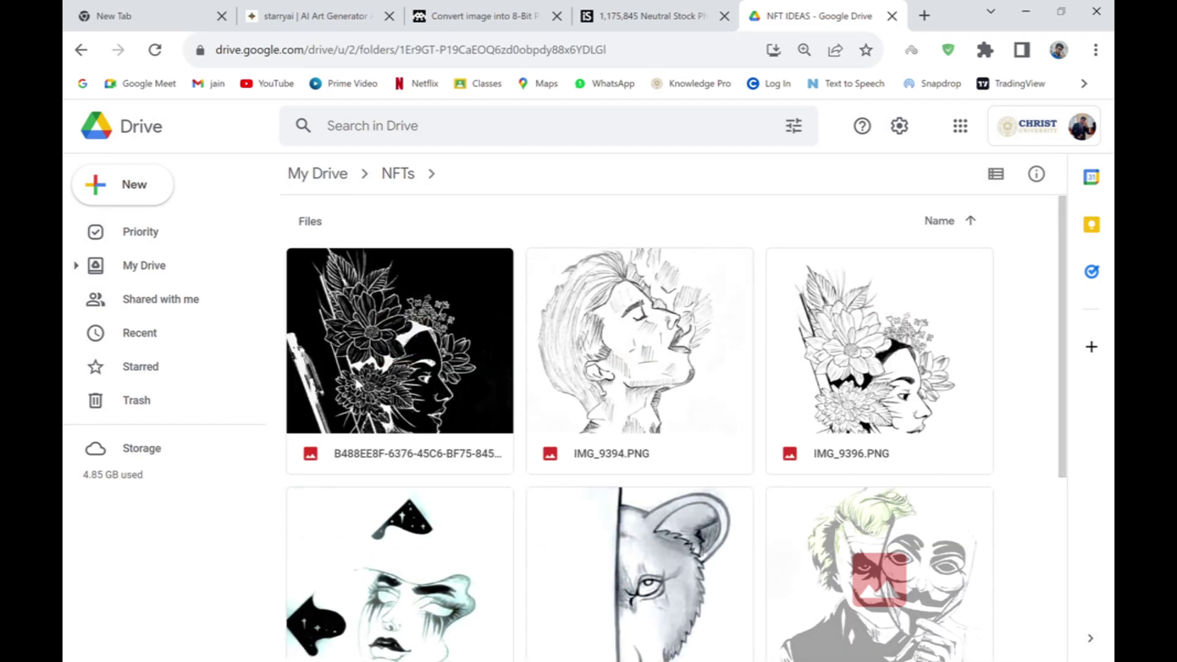
pyautogui.doubleClick(391, 355)
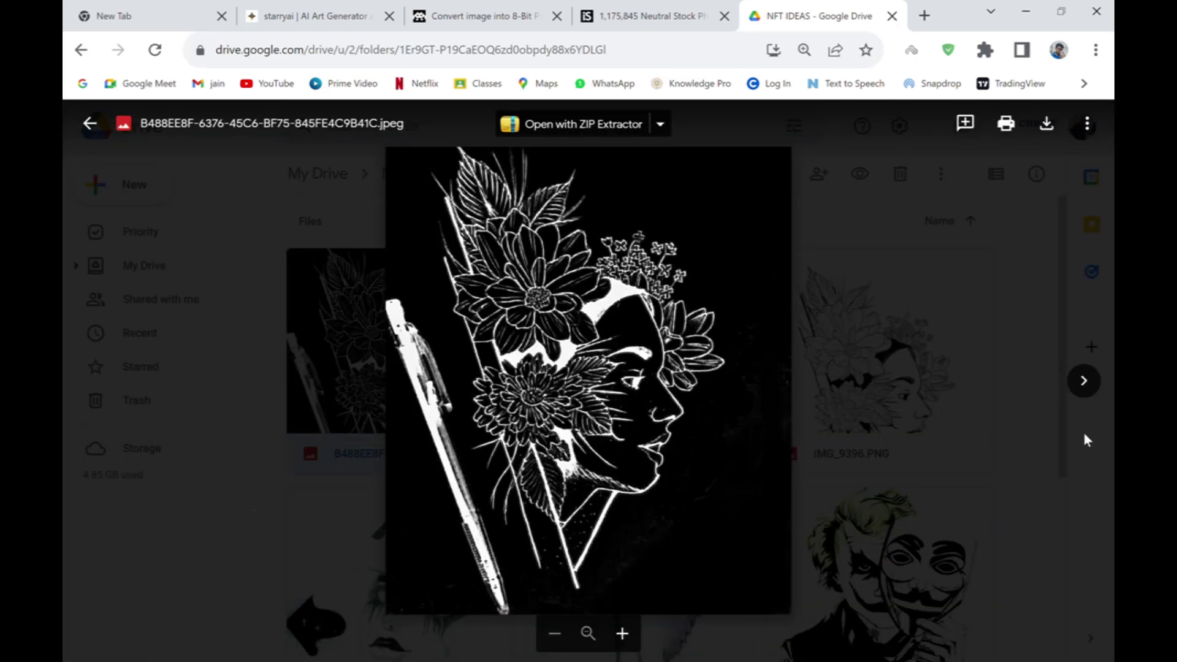
pyautogui.click(1084, 381)
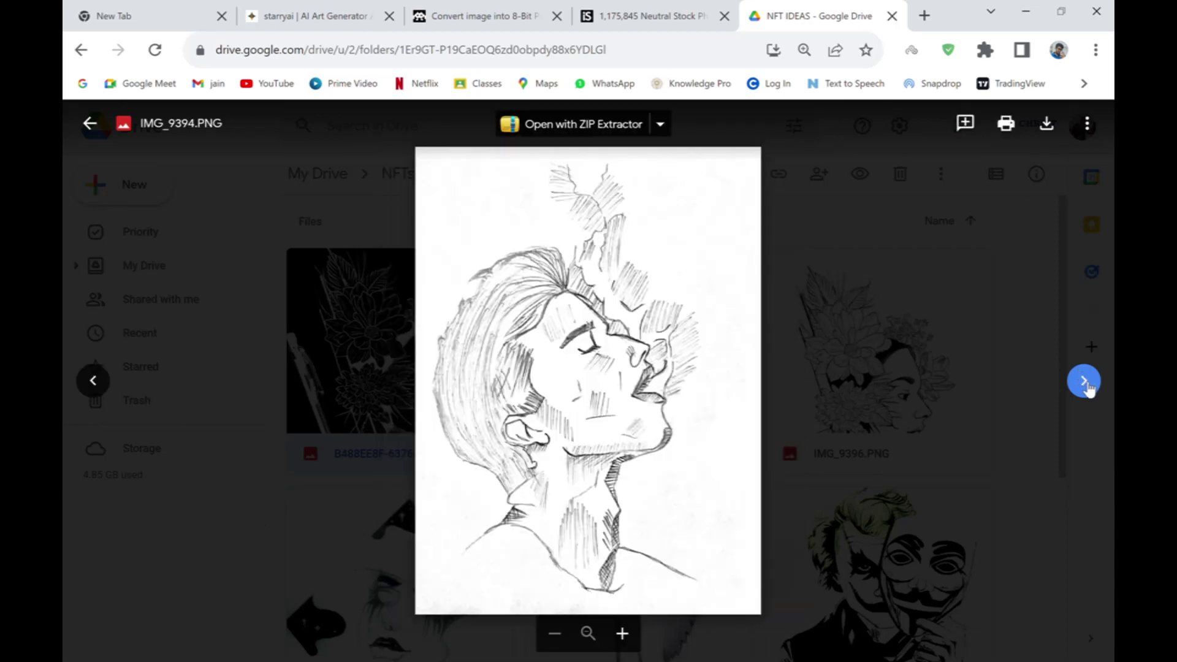
pyautogui.click(1084, 385)
pyautogui.click(1084, 382)
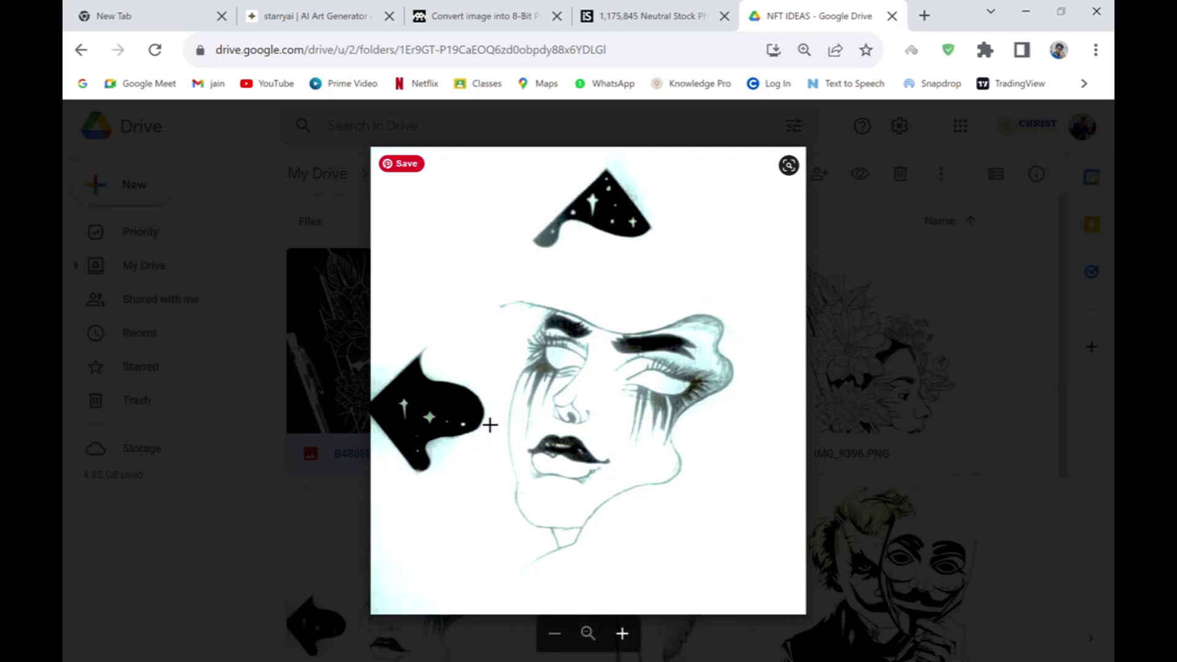
# - View the drawings IMG_9399.PNG through IMG_9402.PNG and close the preview
pyautogui.click(1083, 383)
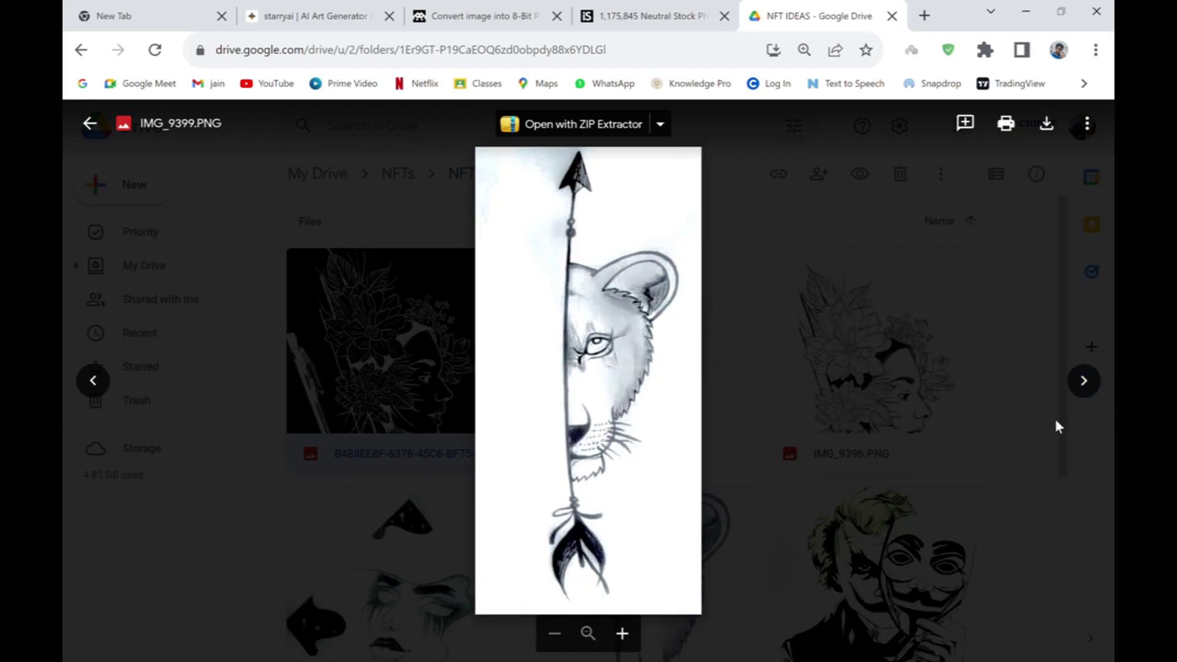
pyautogui.click(1100, 391)
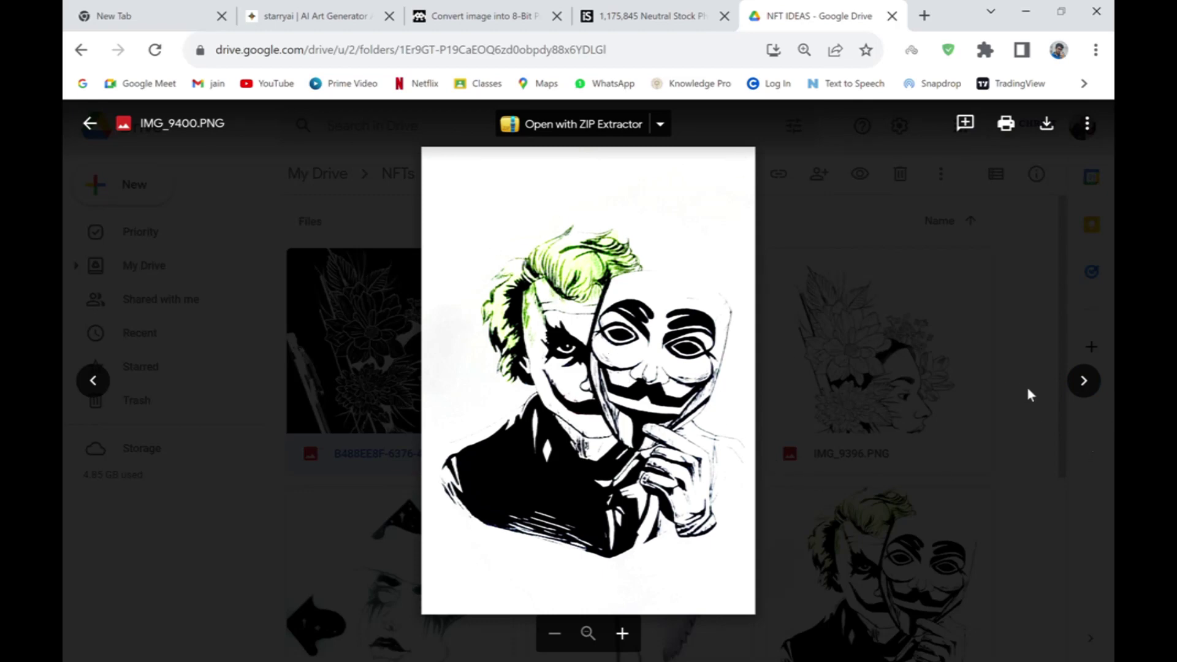
pyautogui.click(1069, 395)
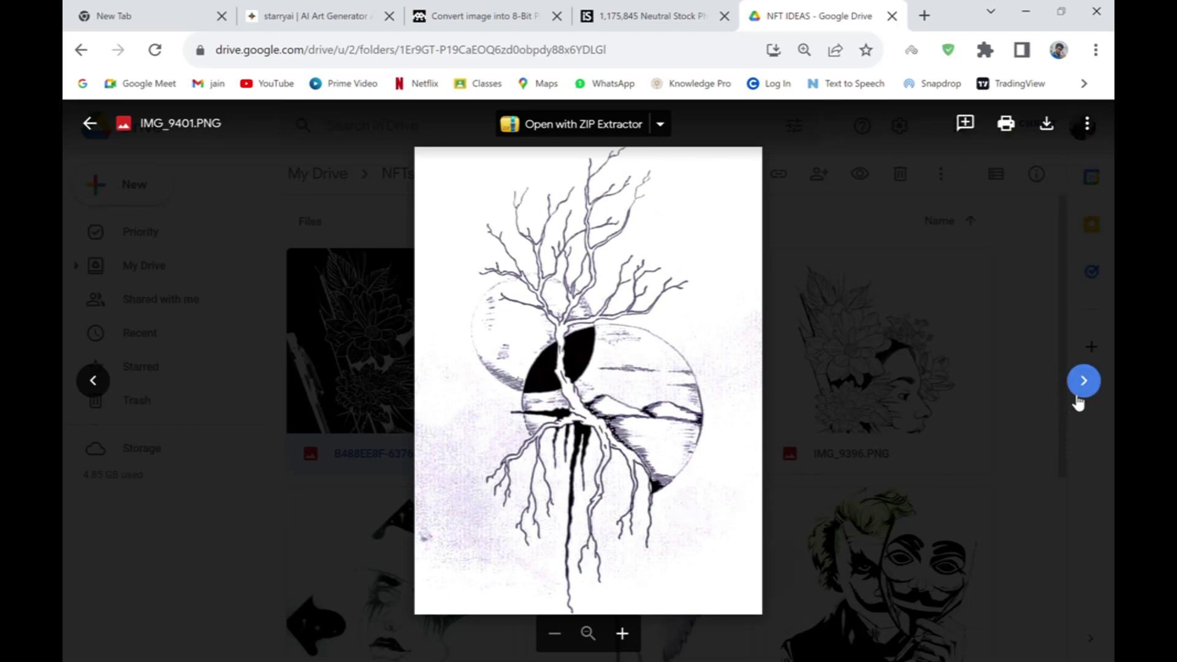
pyautogui.click(1080, 397)
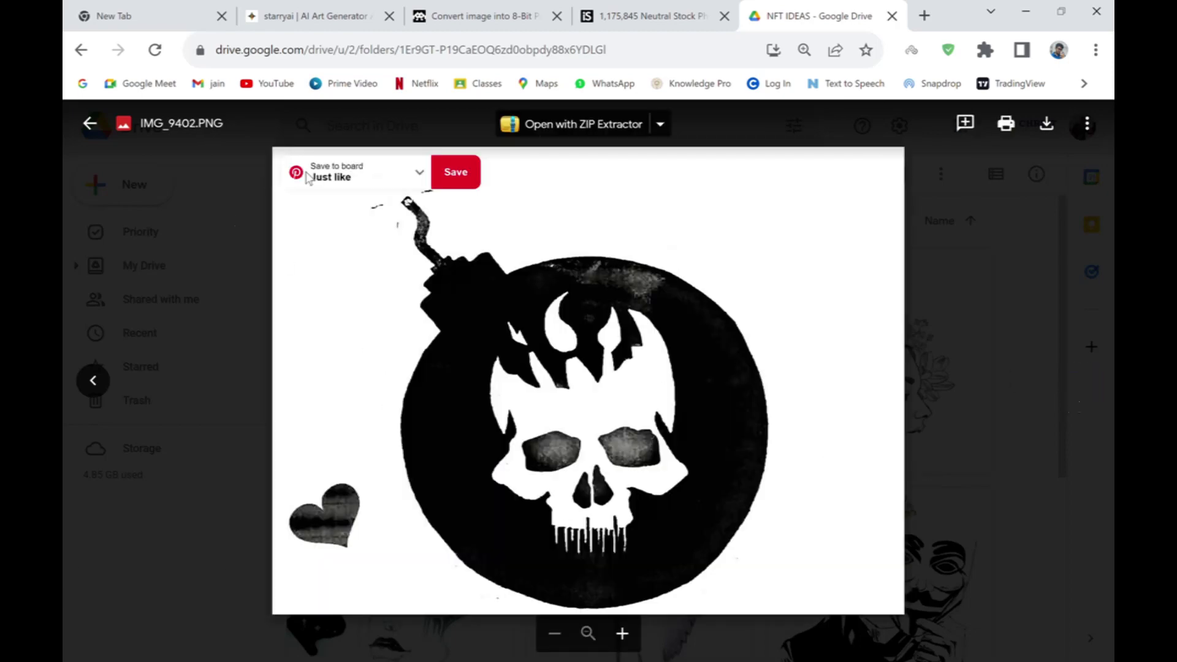
pyautogui.click(994, 488)
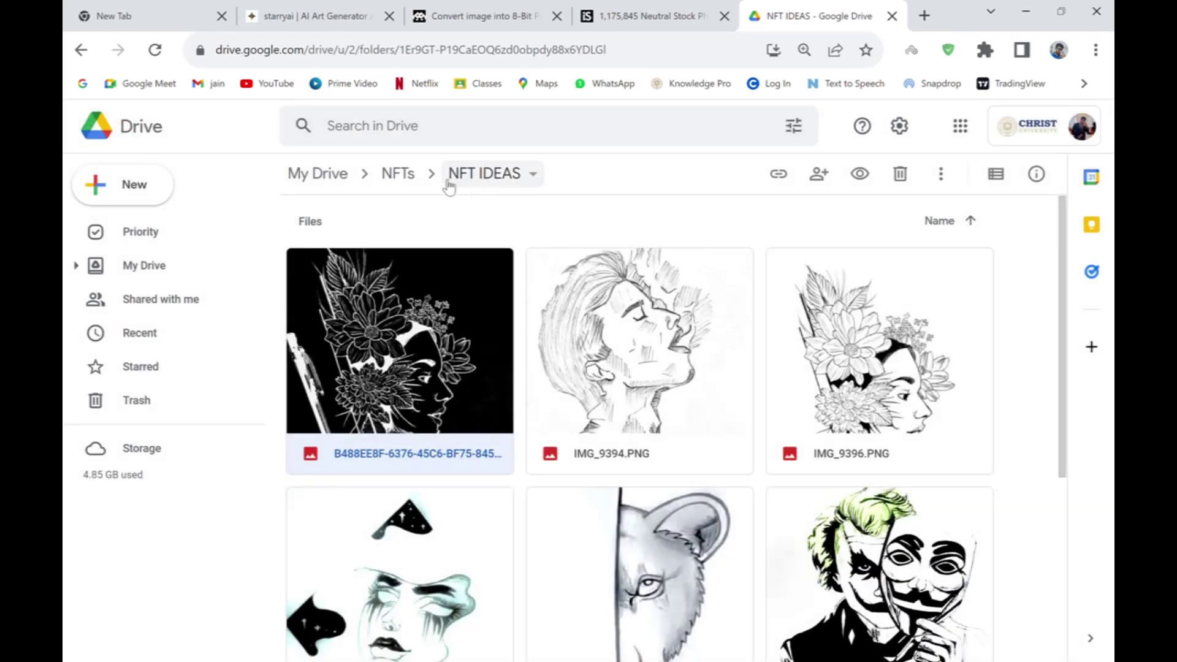
# - Open the fails folder inside NFTs, view girl ai.png, and compare HUMANIOD.png with the istockphoto source picture
pyautogui.click(391, 175)
pyautogui.doubleClick(421, 270)
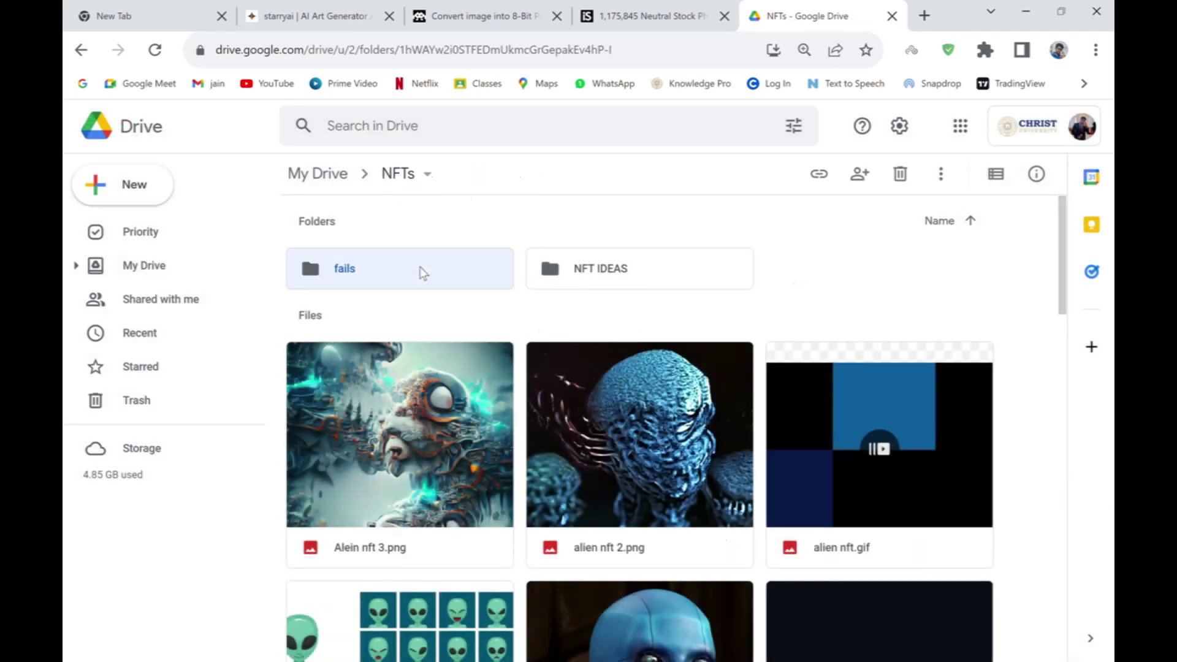
pyautogui.doubleClick(451, 351)
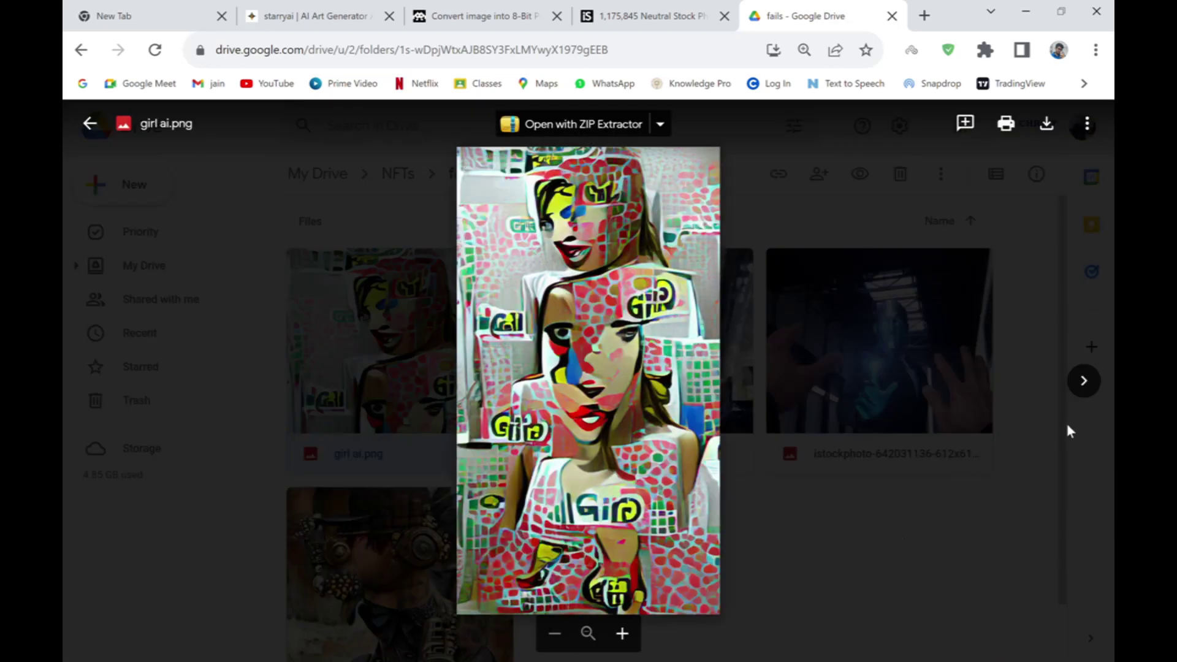
pyautogui.click(1083, 381)
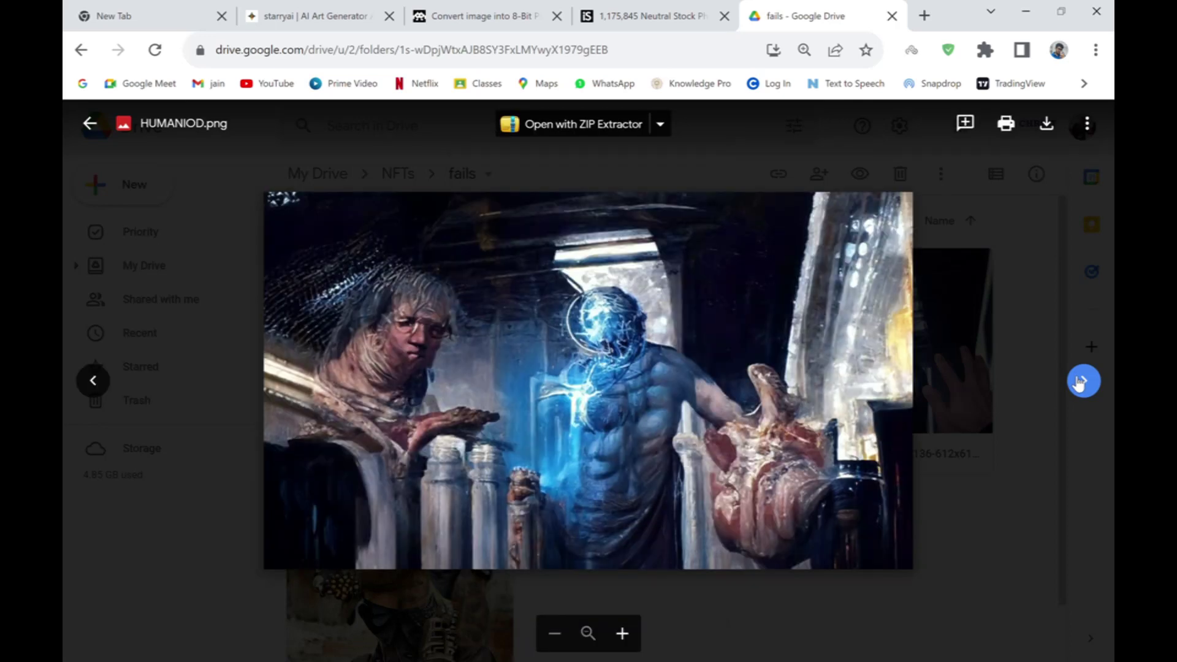
pyautogui.click(1081, 381)
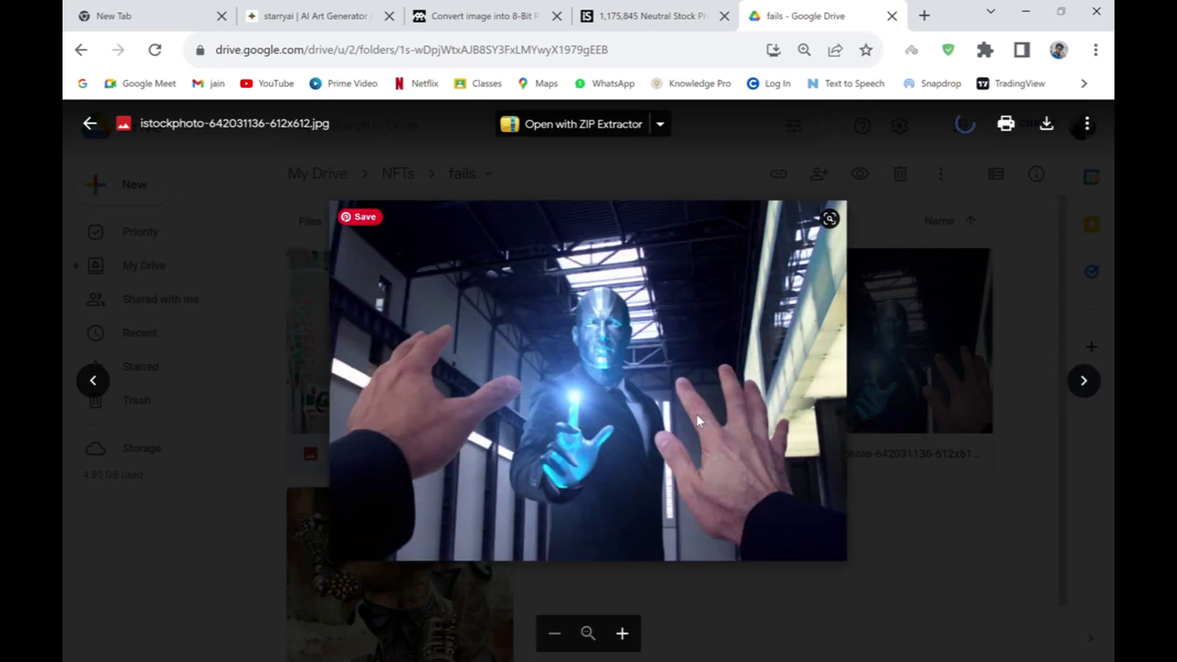
pyautogui.click(93, 382)
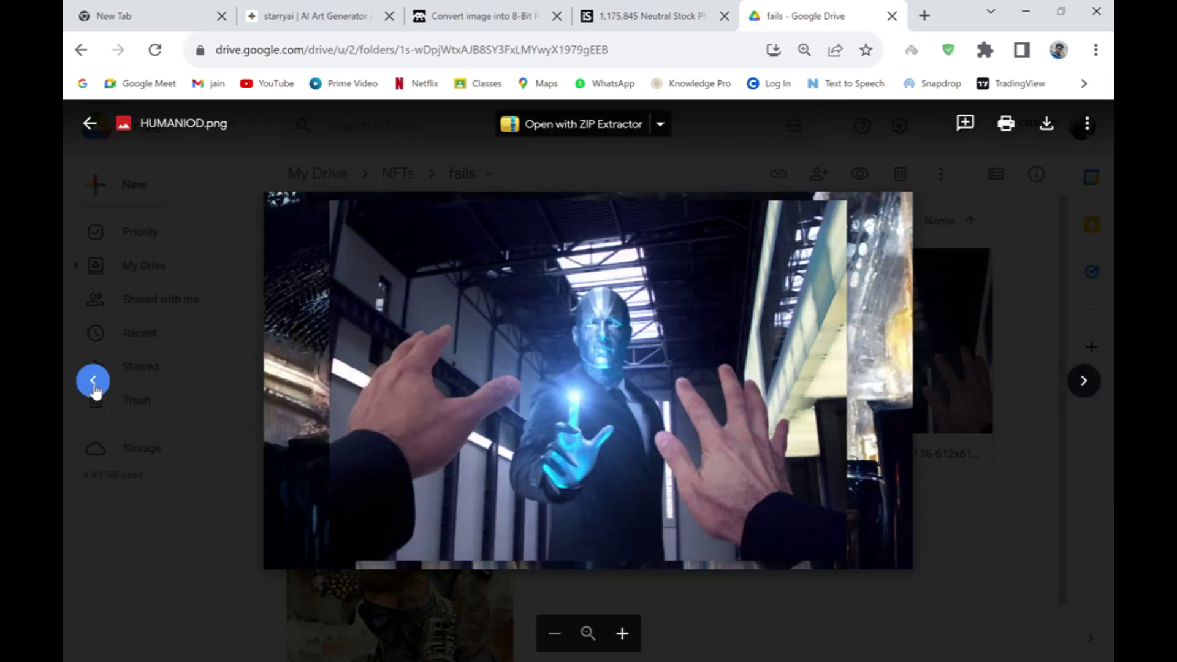
pyautogui.click(1078, 393)
# - Examine the PUNK.png artwork at an enlarged size and close the preview
pyautogui.click(1077, 394)
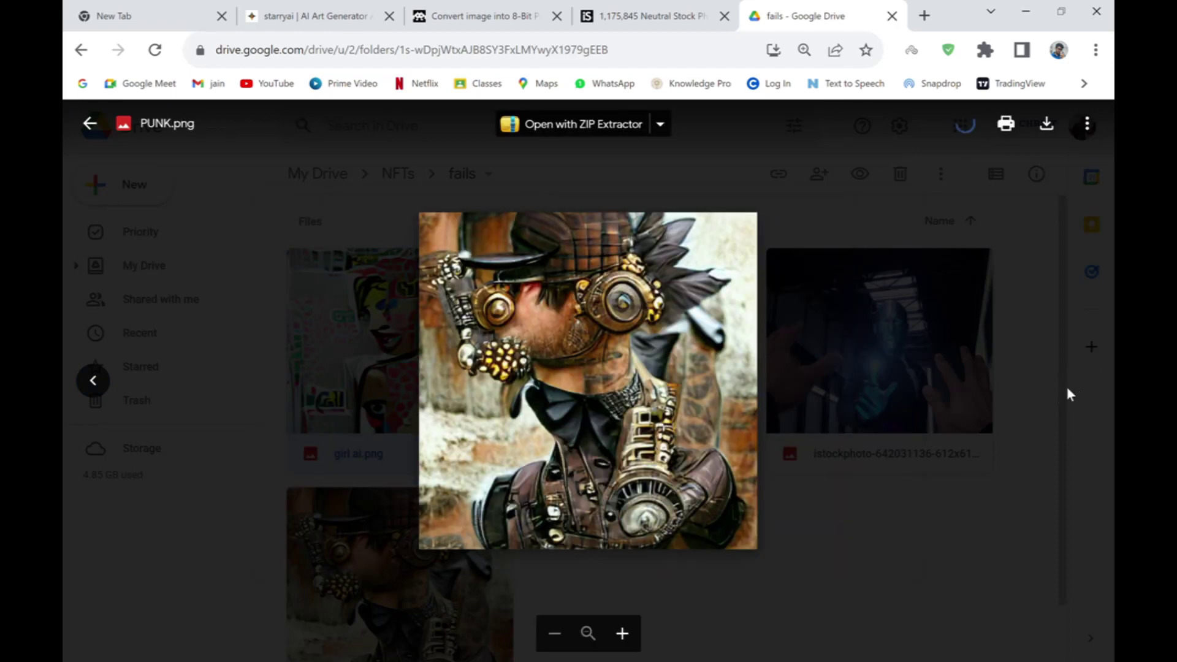
pyautogui.click(437, 437)
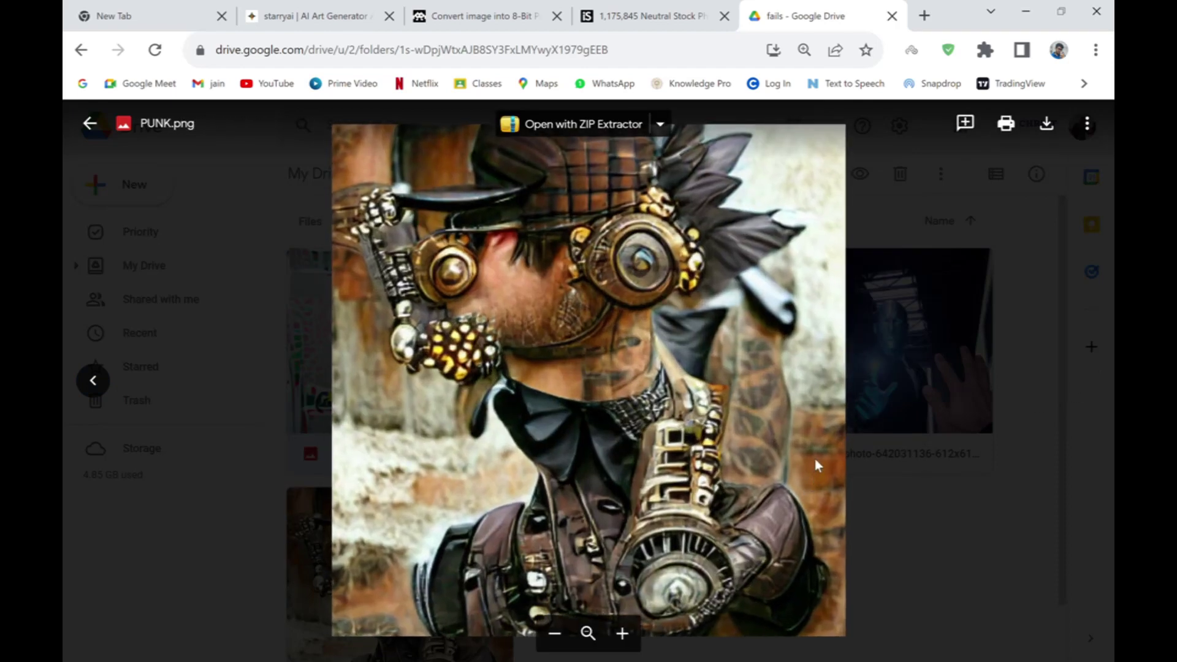
pyautogui.click(815, 459)
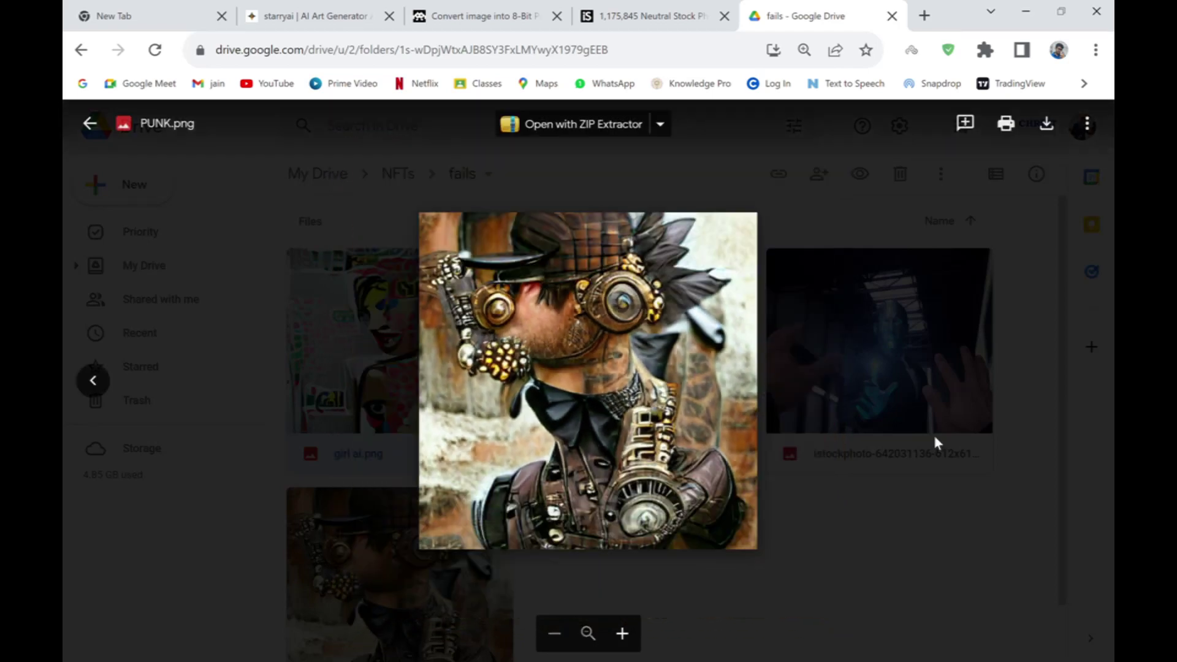
pyautogui.click(932, 433)
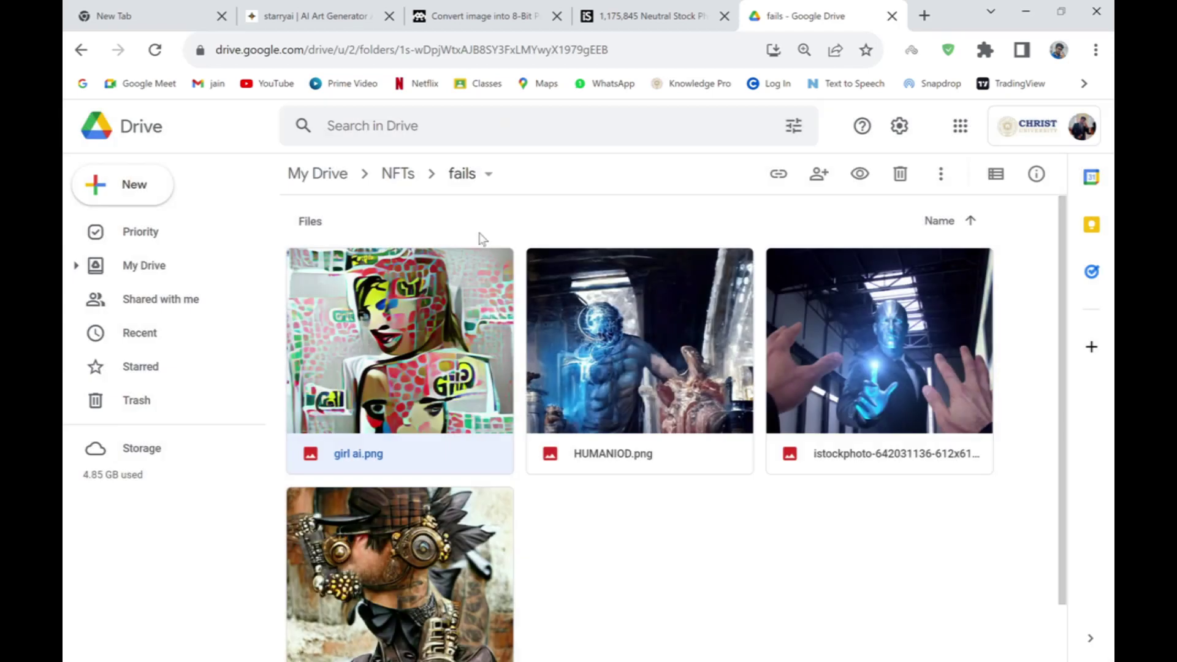
# - Return to the NFTs folder and look through its list of artwork files
pyautogui.click(398, 174)
pyautogui.scroll(-10, 579, 422)
pyautogui.scroll(-2, 579, 422)
pyautogui.scroll(7, 577, 414)
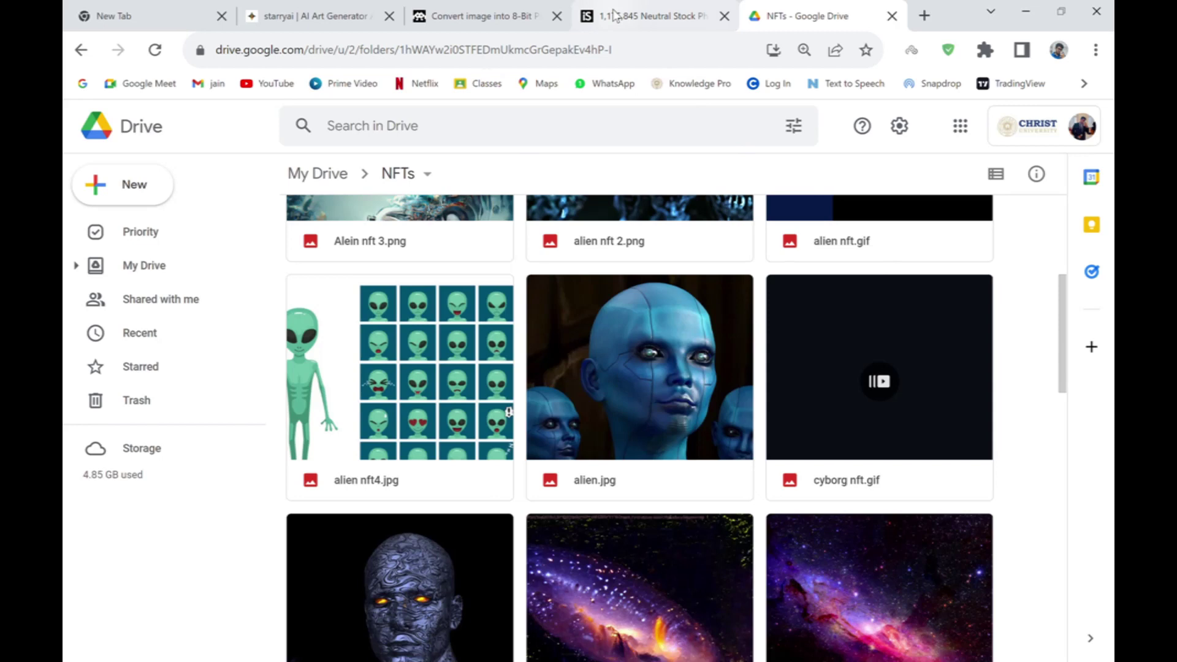
pyautogui.scroll(3, 880, 387)
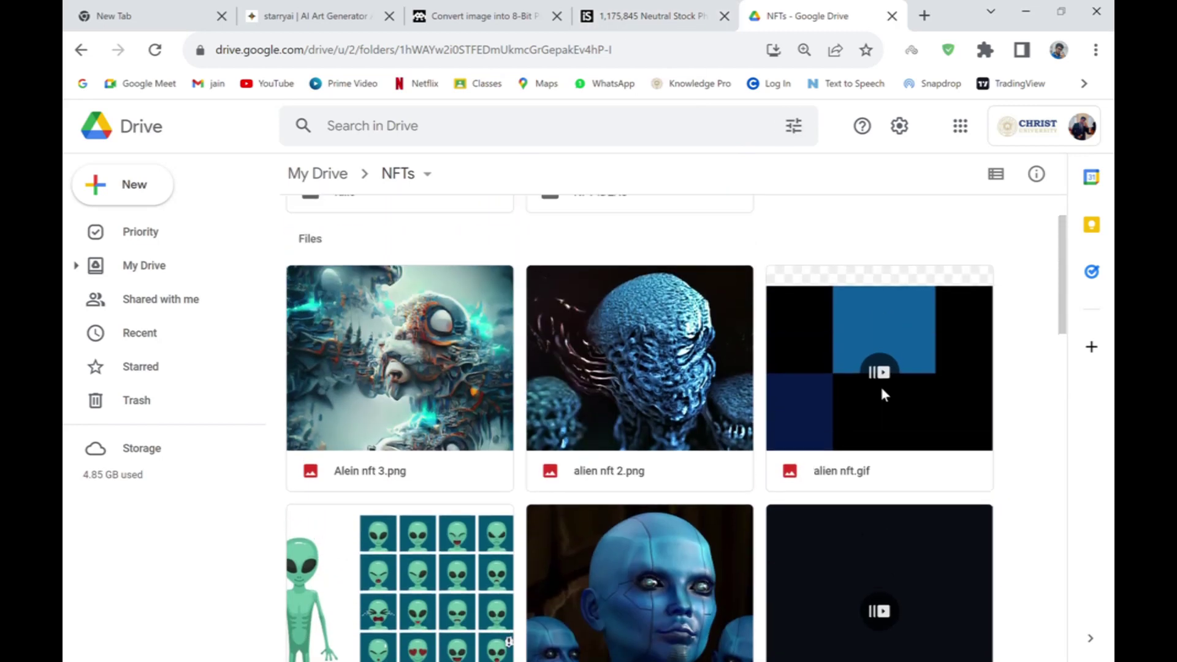
pyautogui.scroll(1, 880, 388)
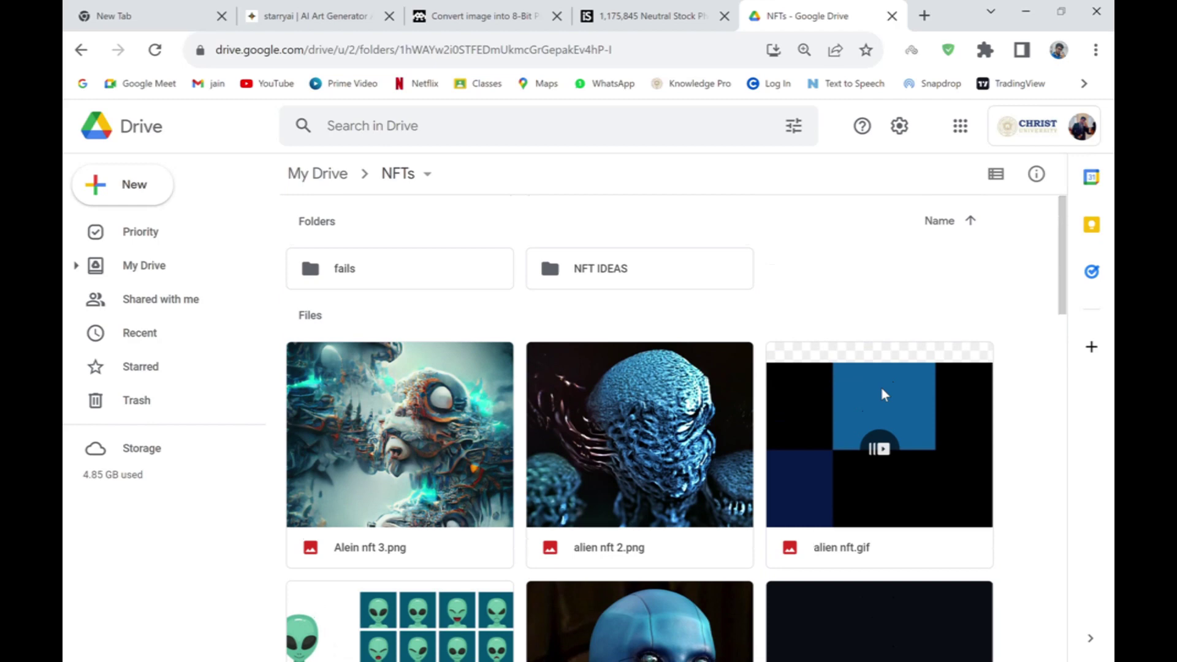